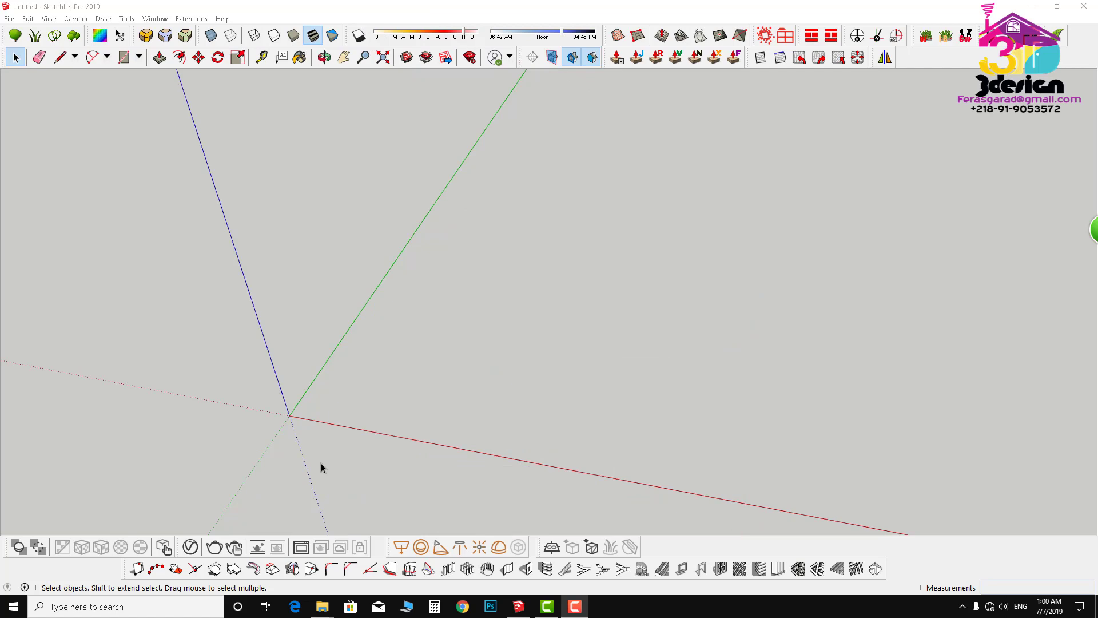
Step: Close the Default Tray to clear the modelling area
middle_drag(275, 415, 389, 417)
scroll(328, 379, down, 3)
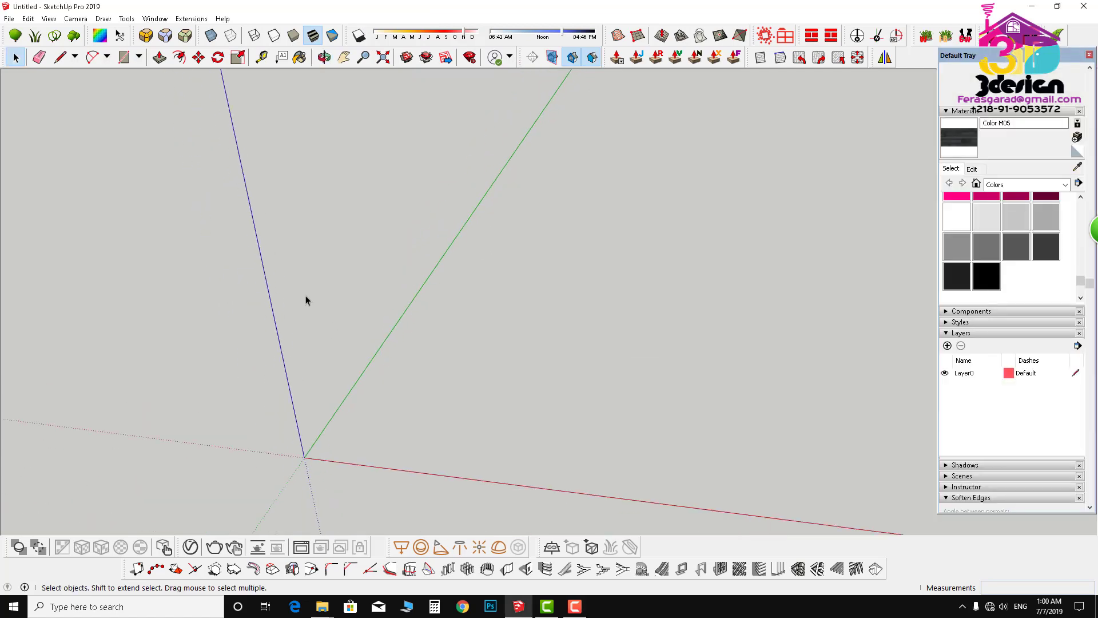
click(1089, 54)
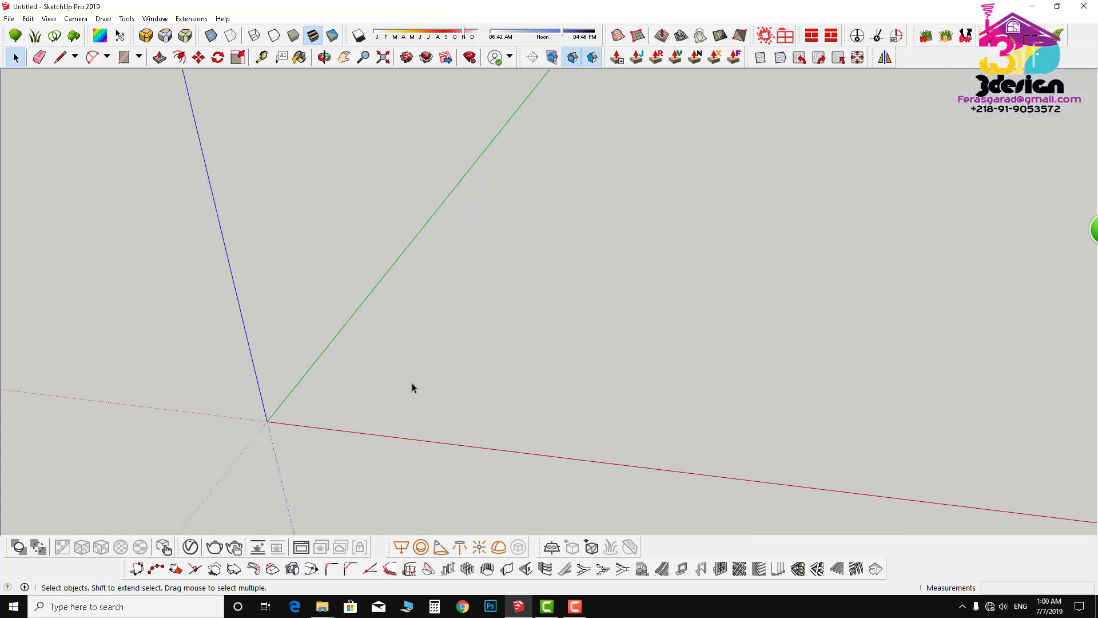
Step: Draw a 50 m line parallel to the green axis, starting at the red axis near the origin
scroll(412, 383, up, 2)
key(l)
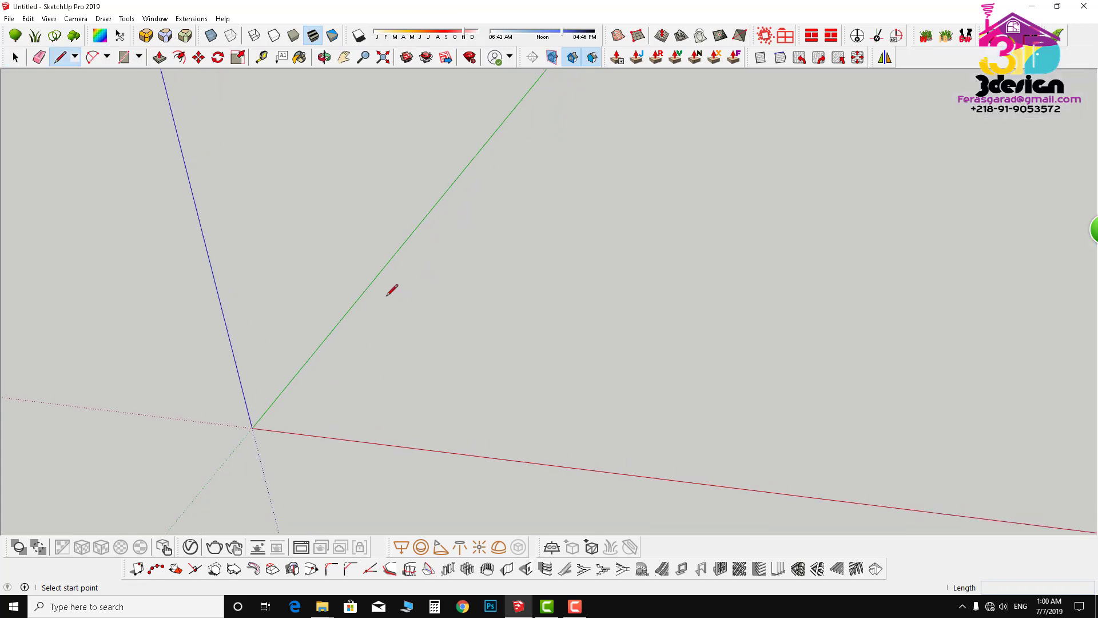
click(297, 433)
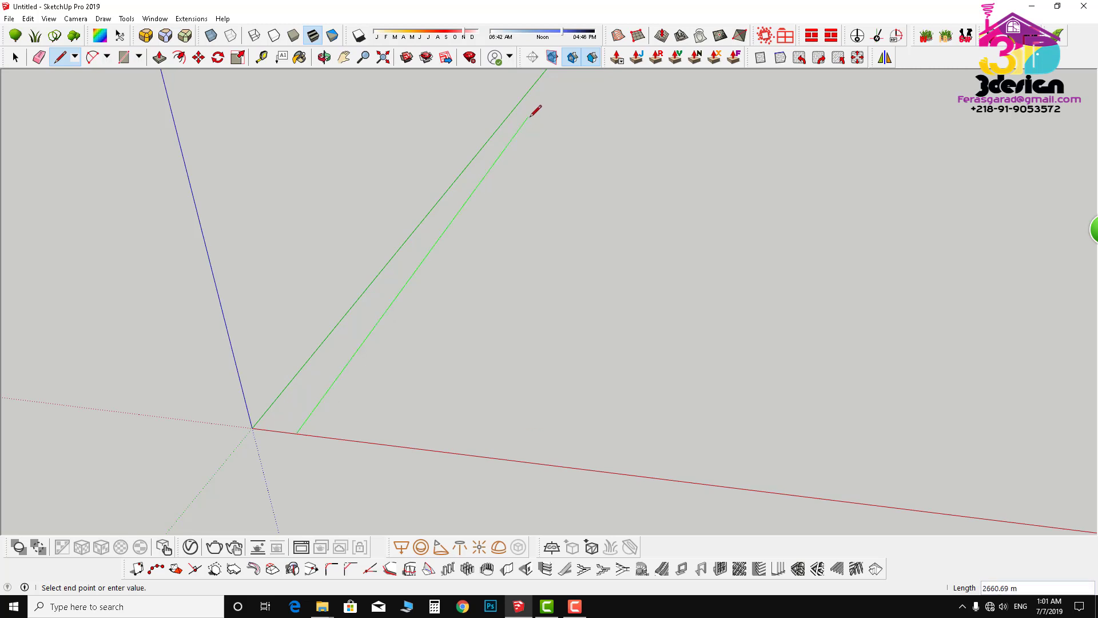
text(50)
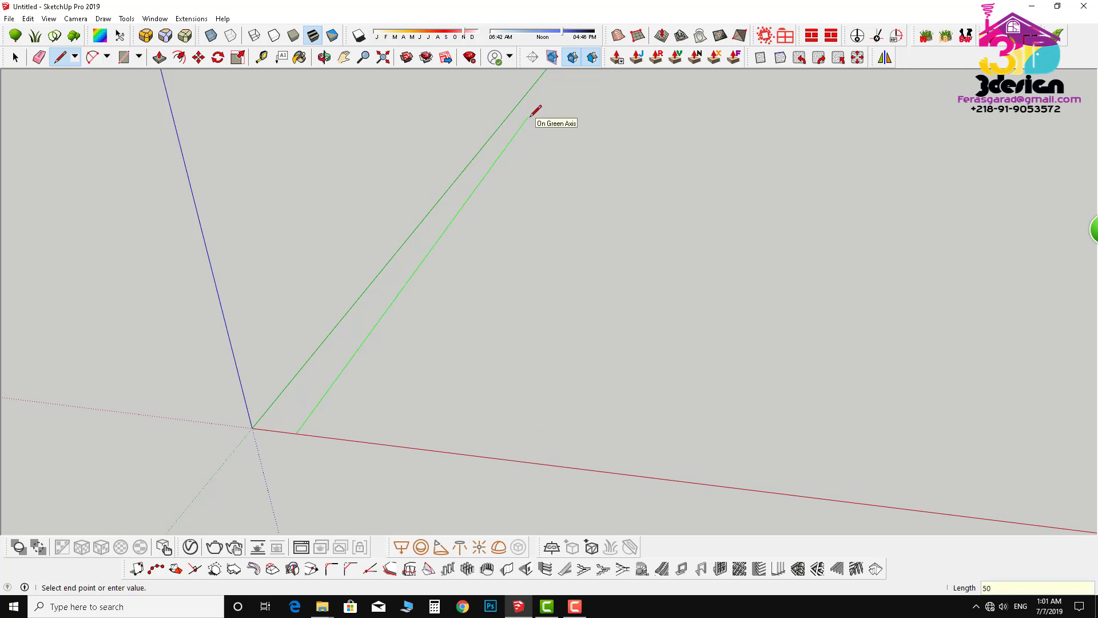
key(Return)
key(space)
scroll(348, 375, up, 5)
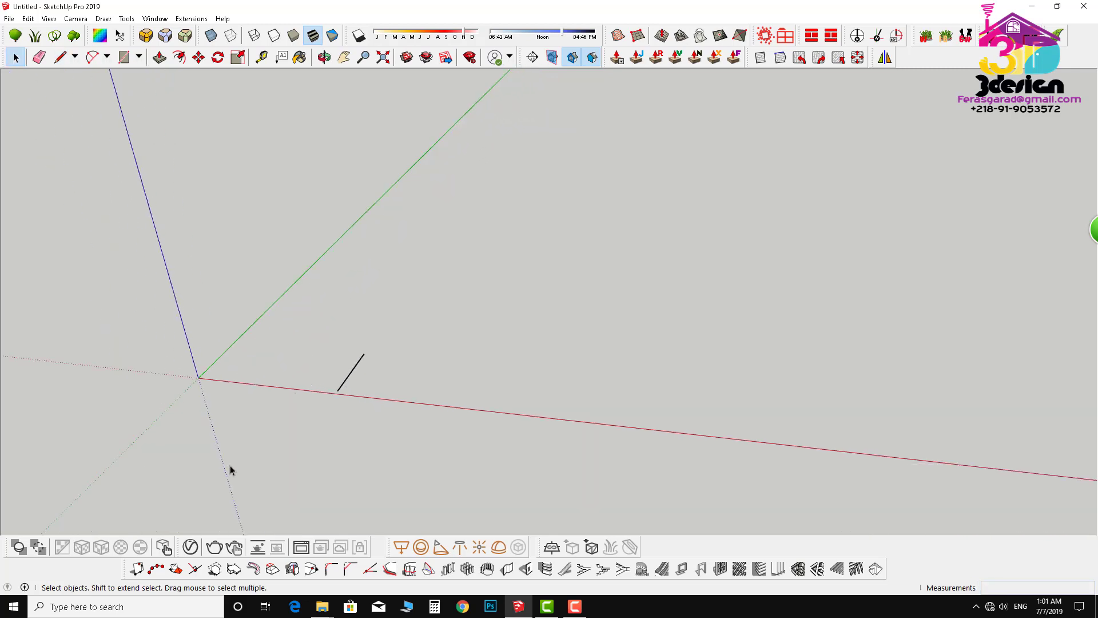
scroll(291, 435, up, 6)
key(l)
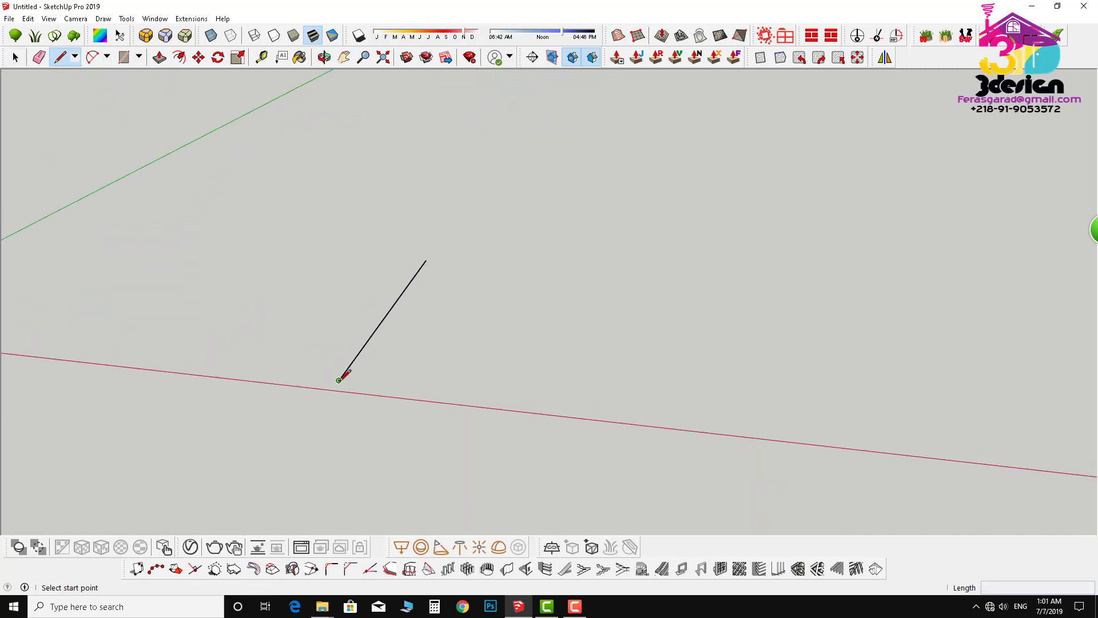
click(338, 380)
key(space)
scroll(339, 354, down, 3)
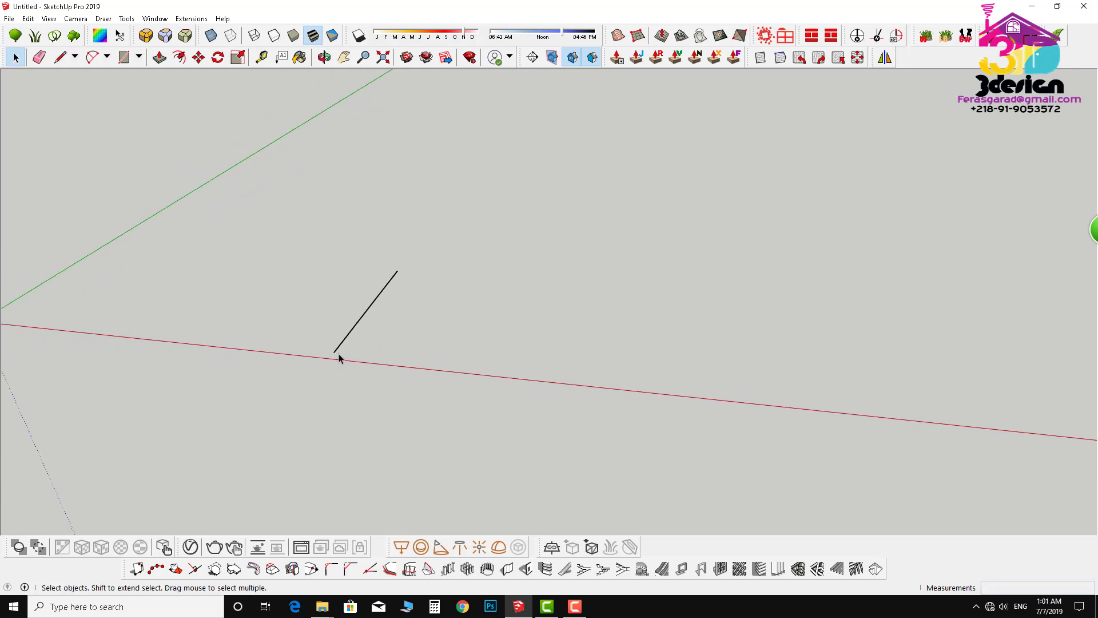
Step: Draw a 50 m line parallel to the red axis from the near end of the first line
scroll(388, 349, up, 6)
key(l)
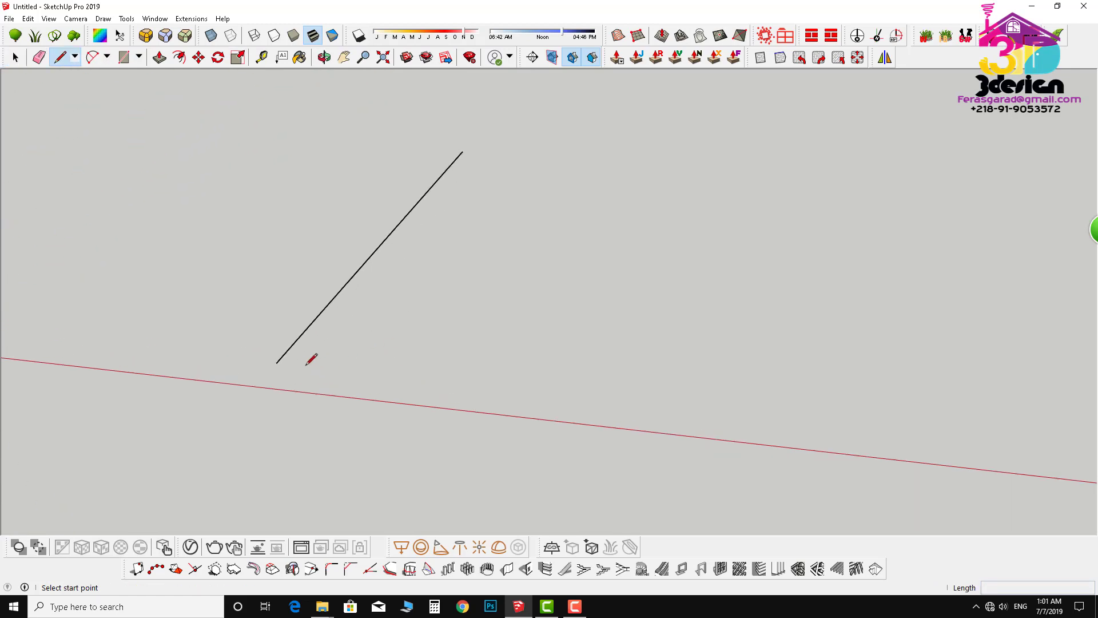
click(276, 363)
scroll(172, 315, down, 3)
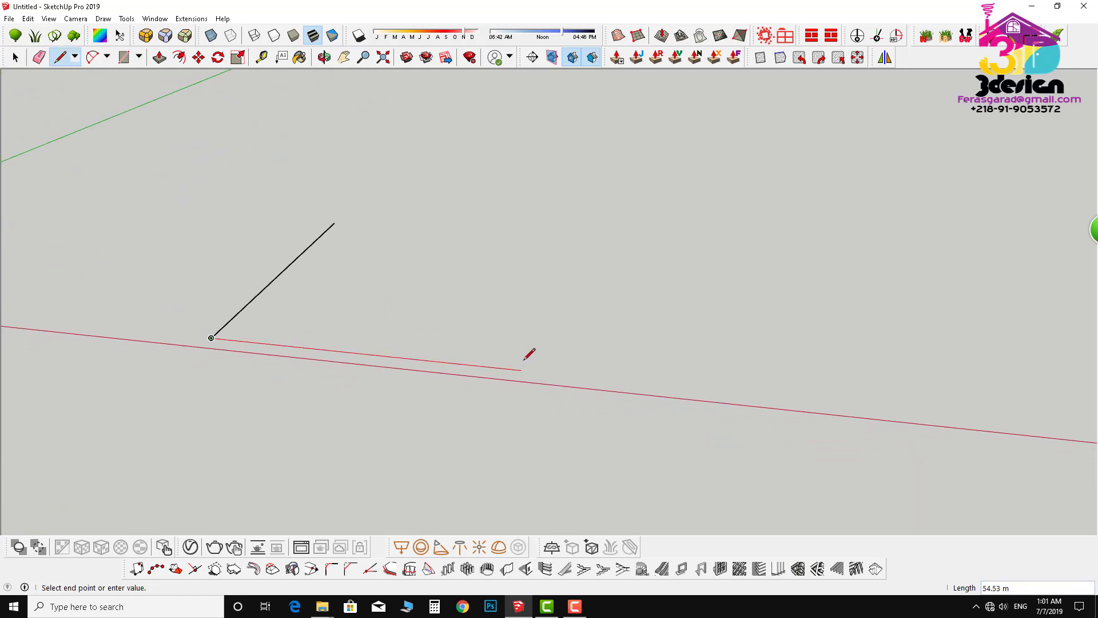
text(5)
key(Return)
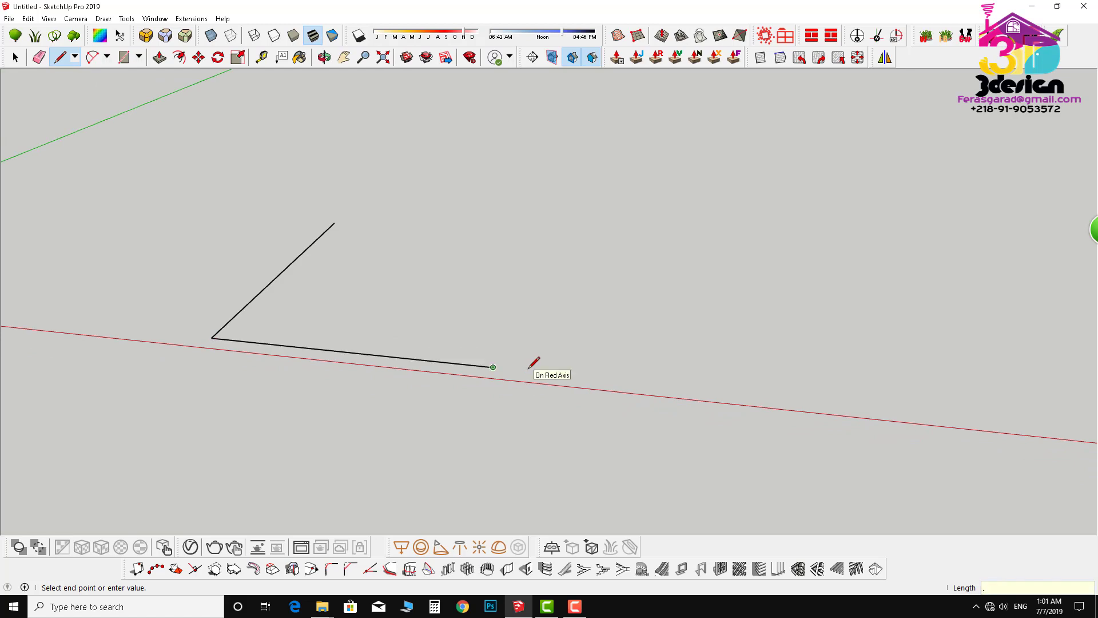
key(space)
Step: Draw a 12 m line parallel to the red axis from the far end of the first line
middle_drag(532, 361, 501, 318)
scroll(450, 361, up, 5)
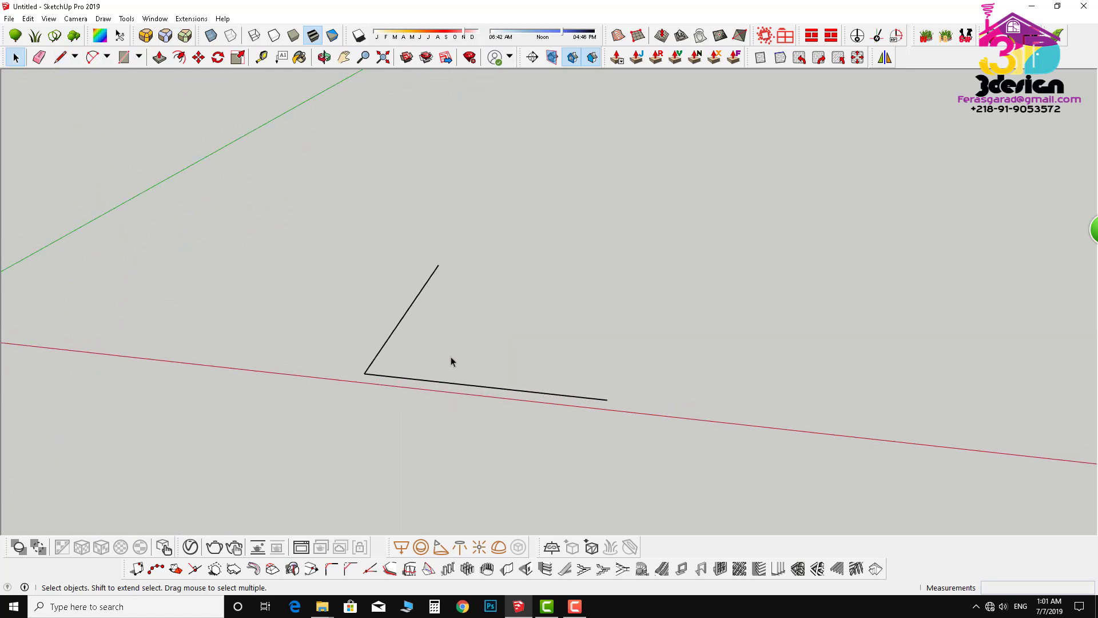
middle_drag(419, 365, 369, 389)
key(l)
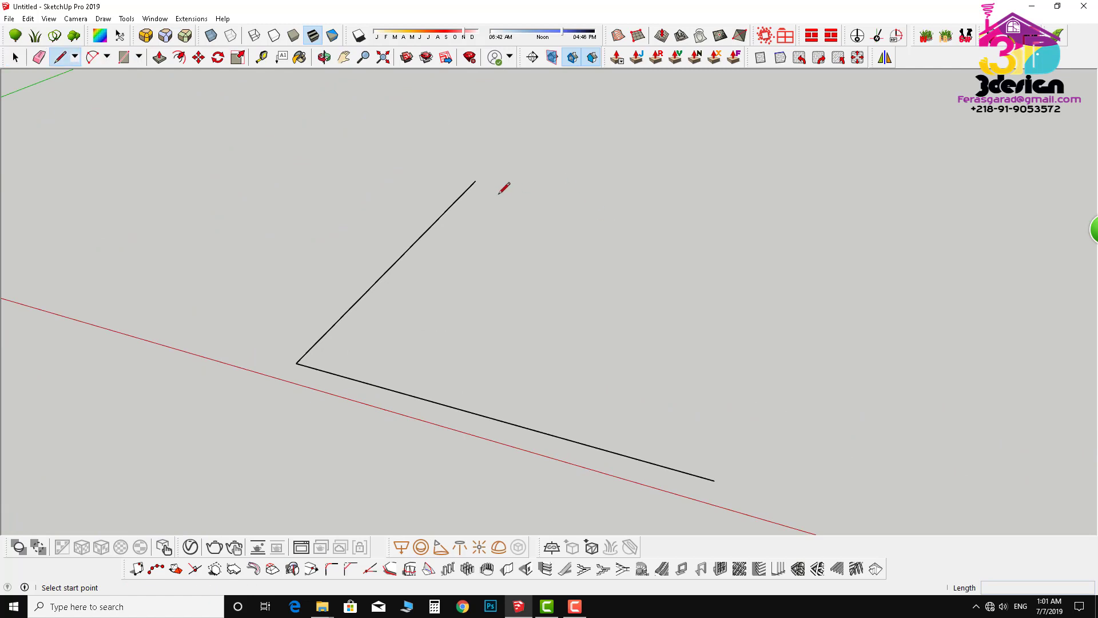
click(475, 180)
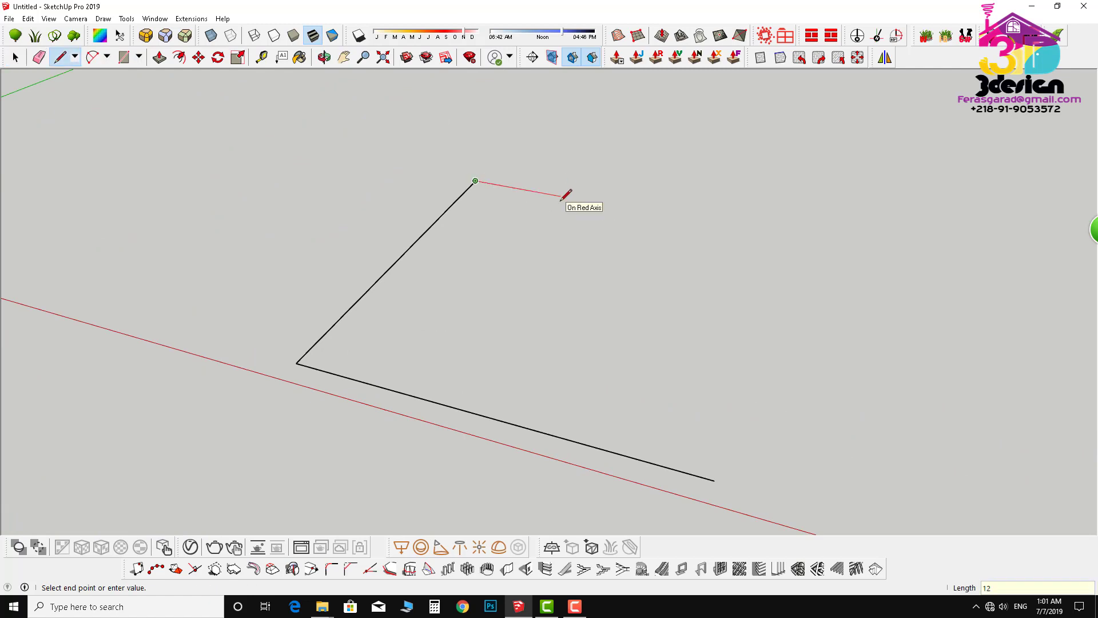
text(12)
key(Return)
click(532, 204)
key(Escape)
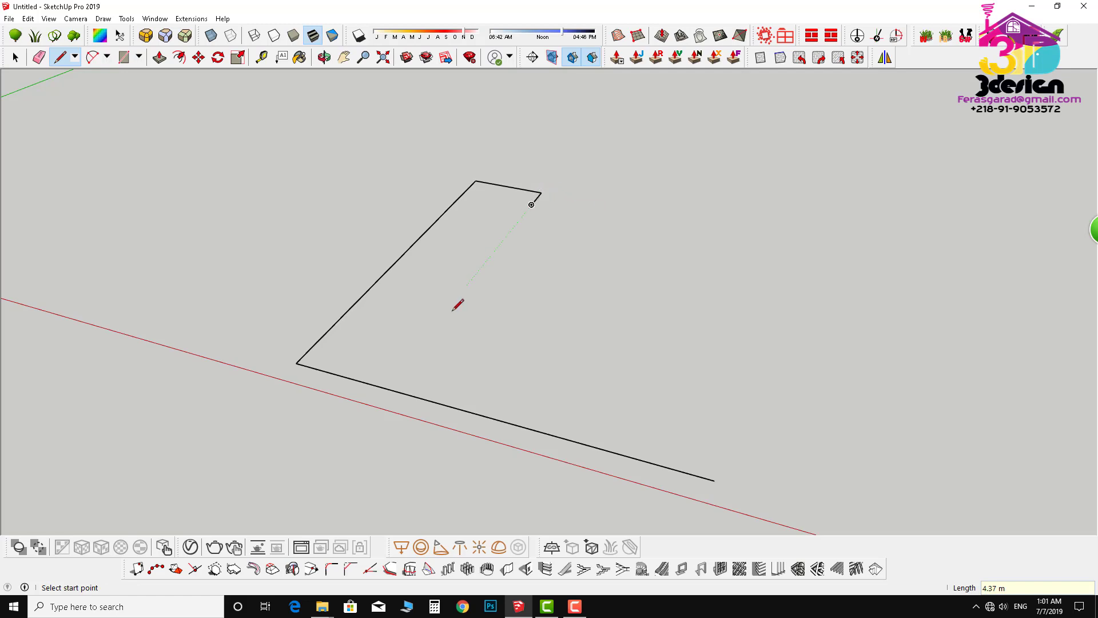
click(532, 204)
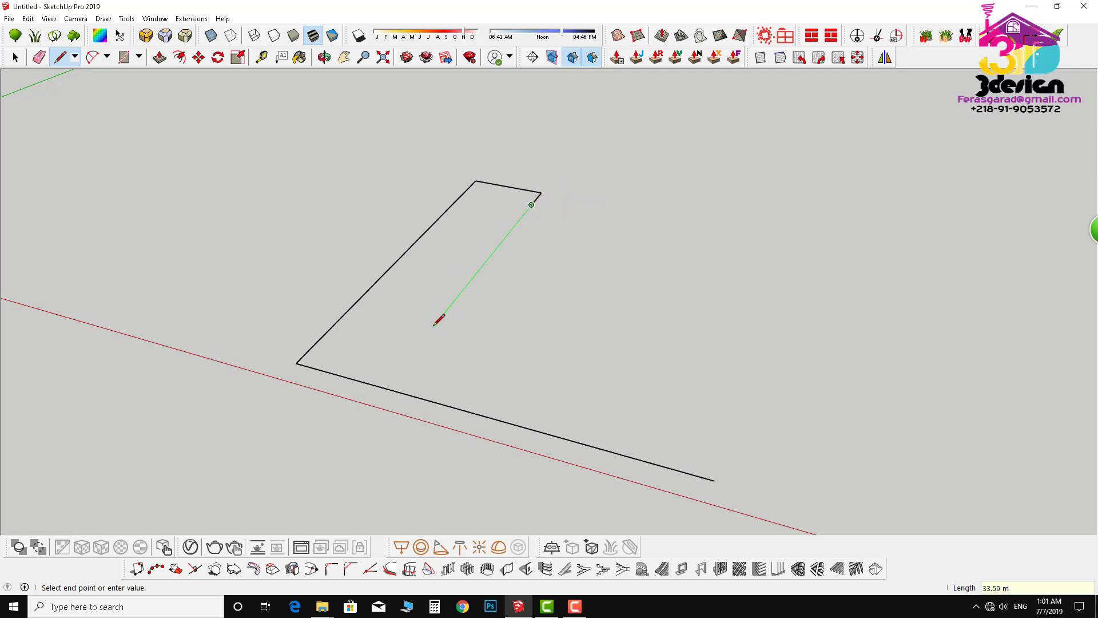
key(ctrl+z)
Step: Close the first arm with a line from the 12 m edge's free end, parallel to the green axis, down to the base line
click(541, 192)
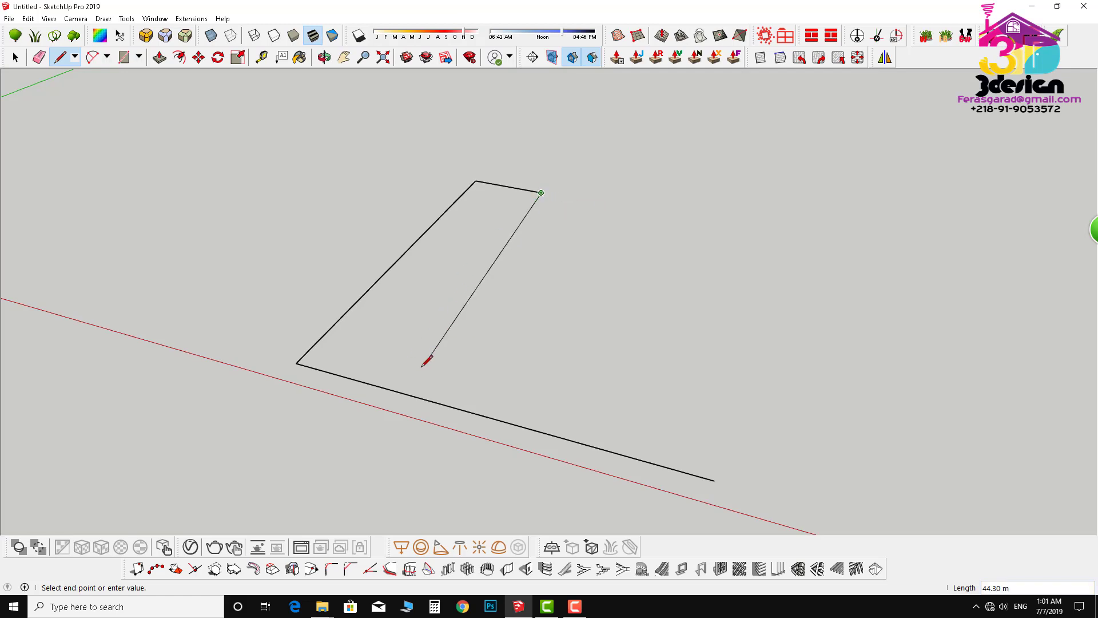
click(383, 387)
key(space)
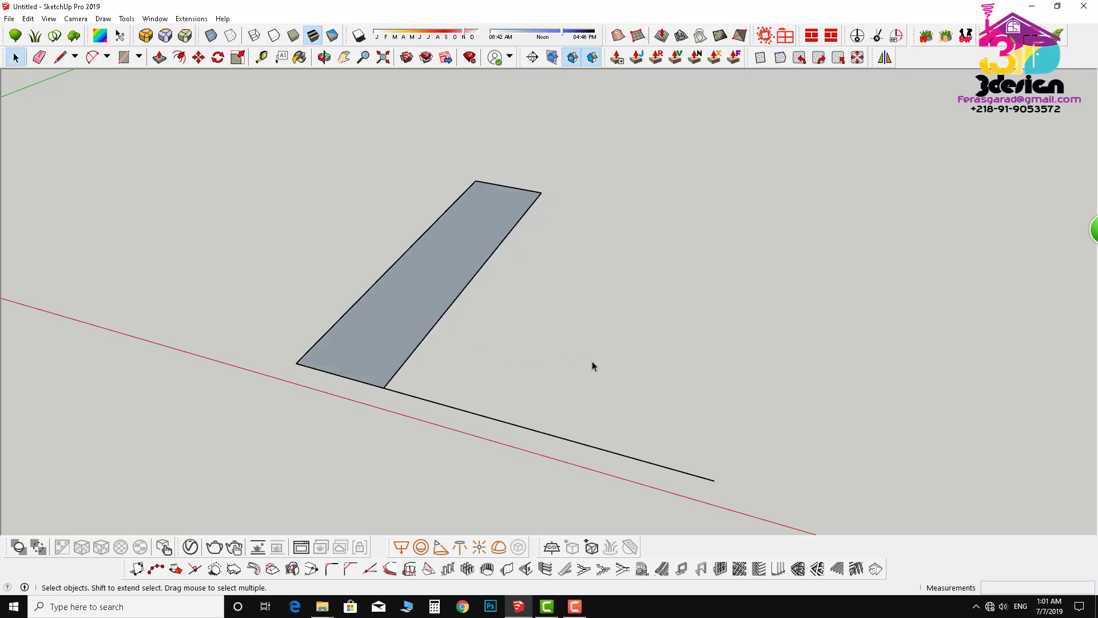
key(l)
click(715, 480)
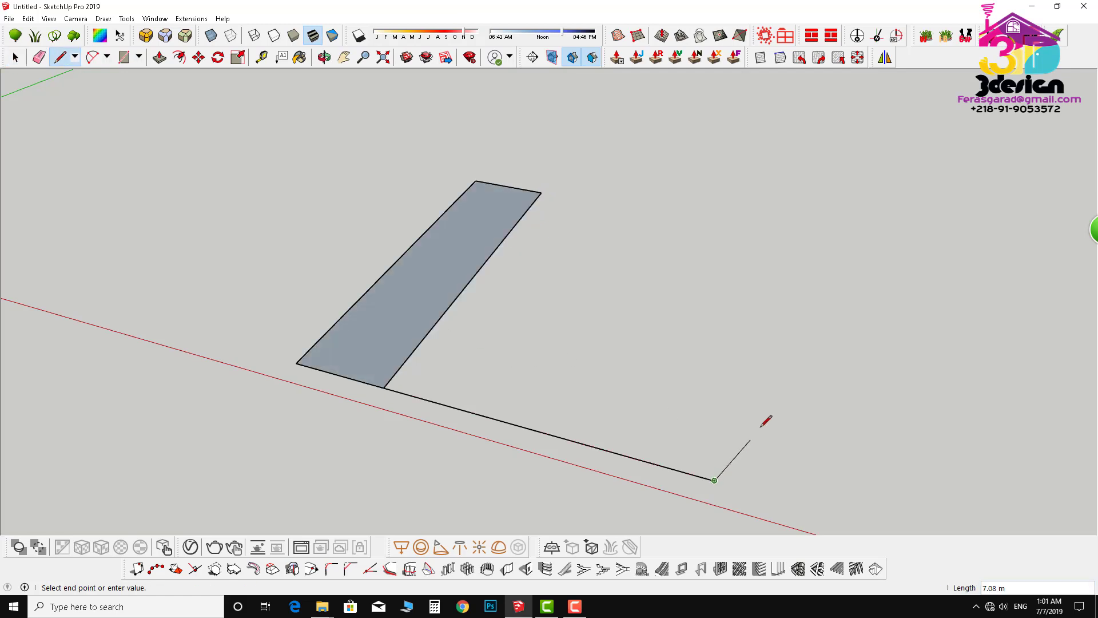
click(750, 387)
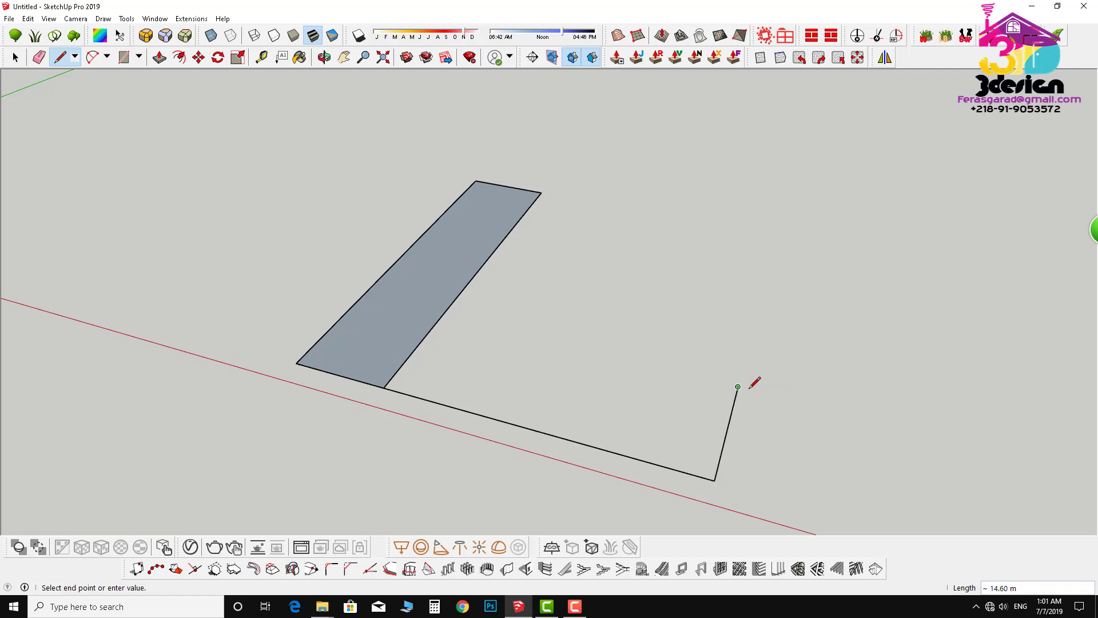
key(ctrl+z)
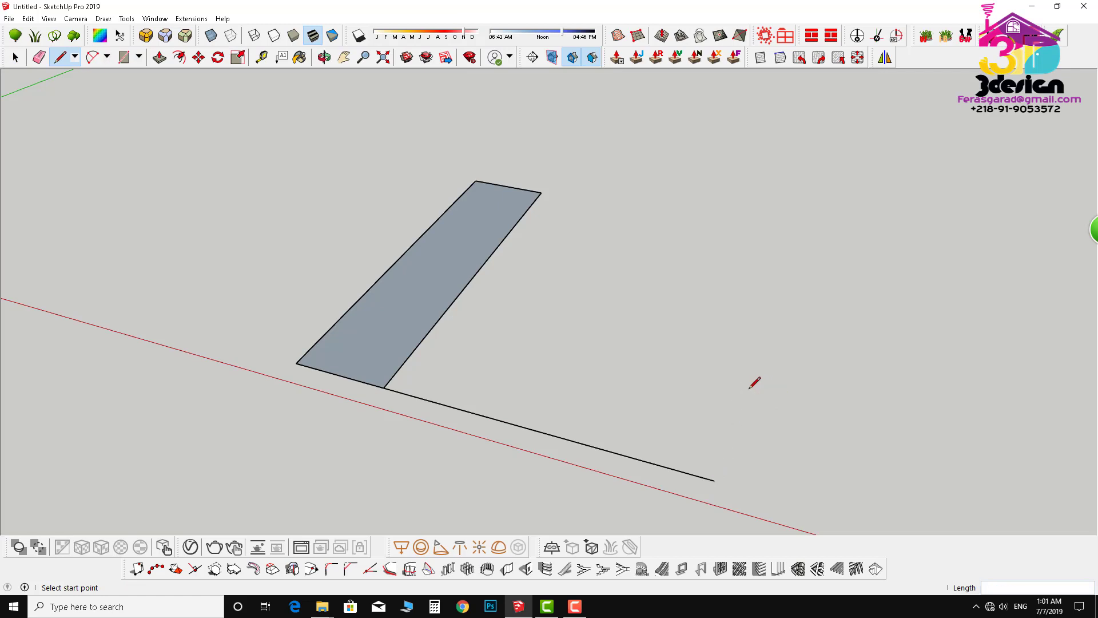
Step: Draw a 12 m line along the green direction from the base line's free end and close the second arm against the first arm's inner edge
click(719, 477)
click(742, 396)
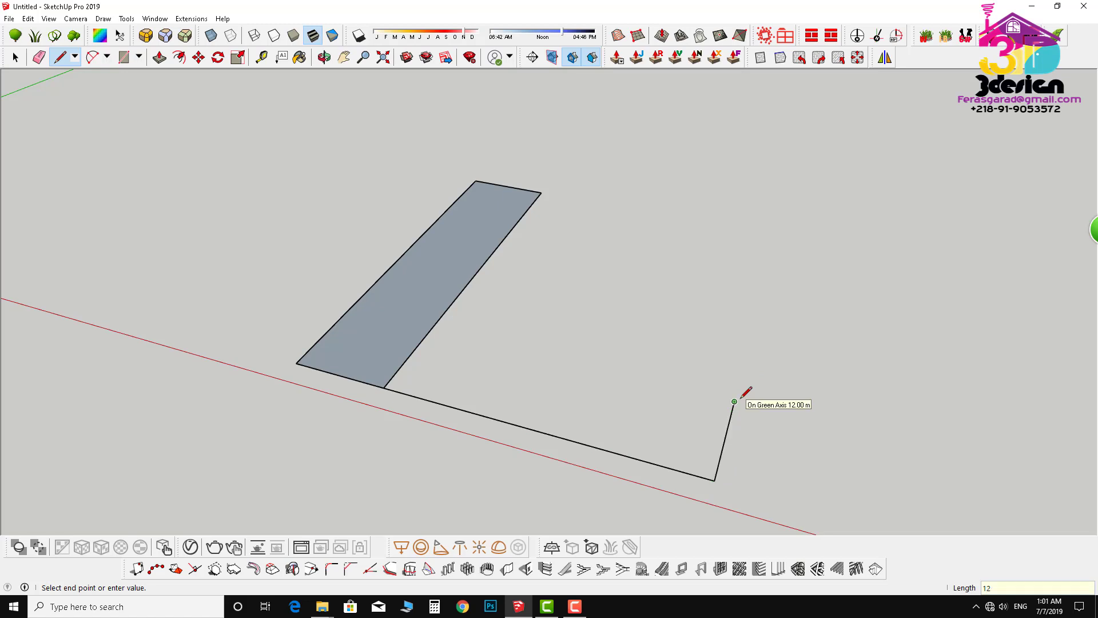
click(433, 327)
key(space)
Step: Erase the dividing edge between the two arms and reverse the resulting L-shaped face
key(e)
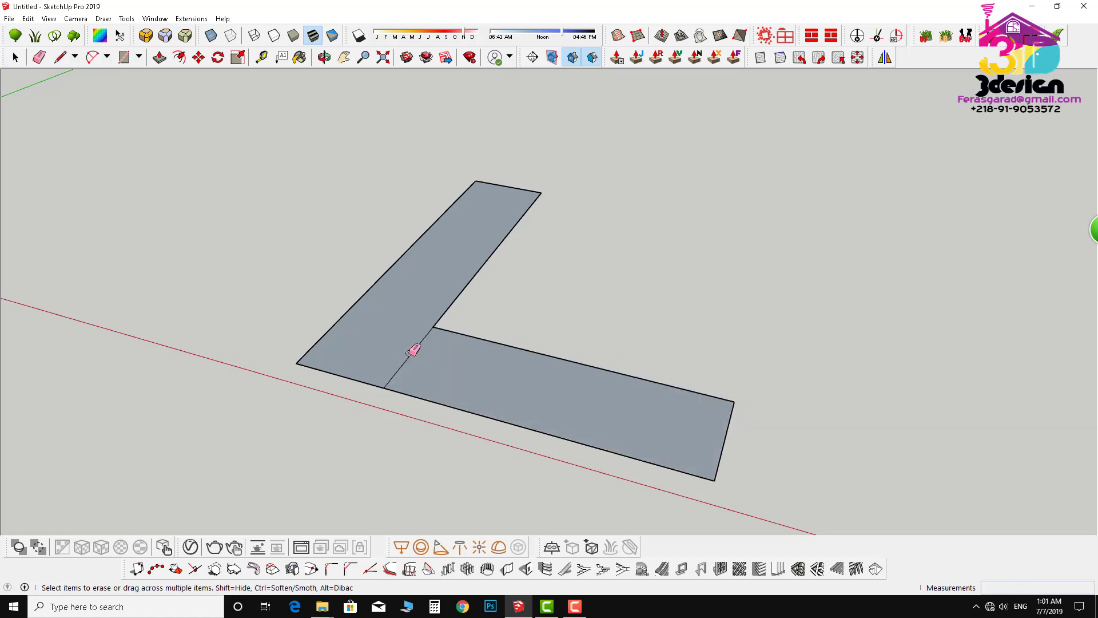
click(409, 353)
key(space)
click(416, 350)
right_click(415, 351)
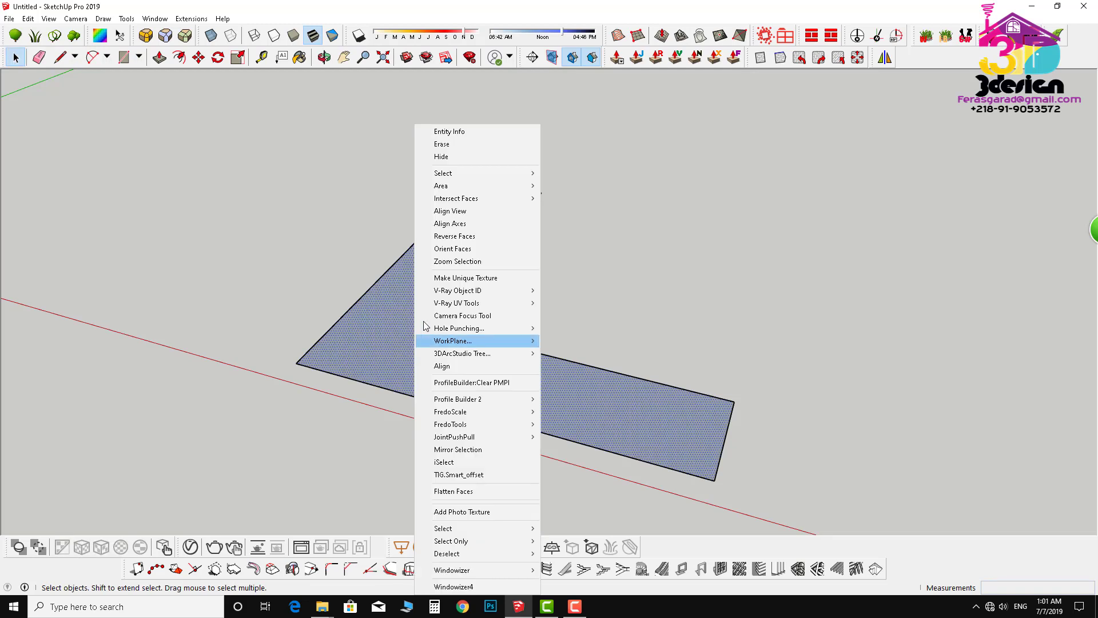
click(458, 237)
scroll(458, 431, down, 5)
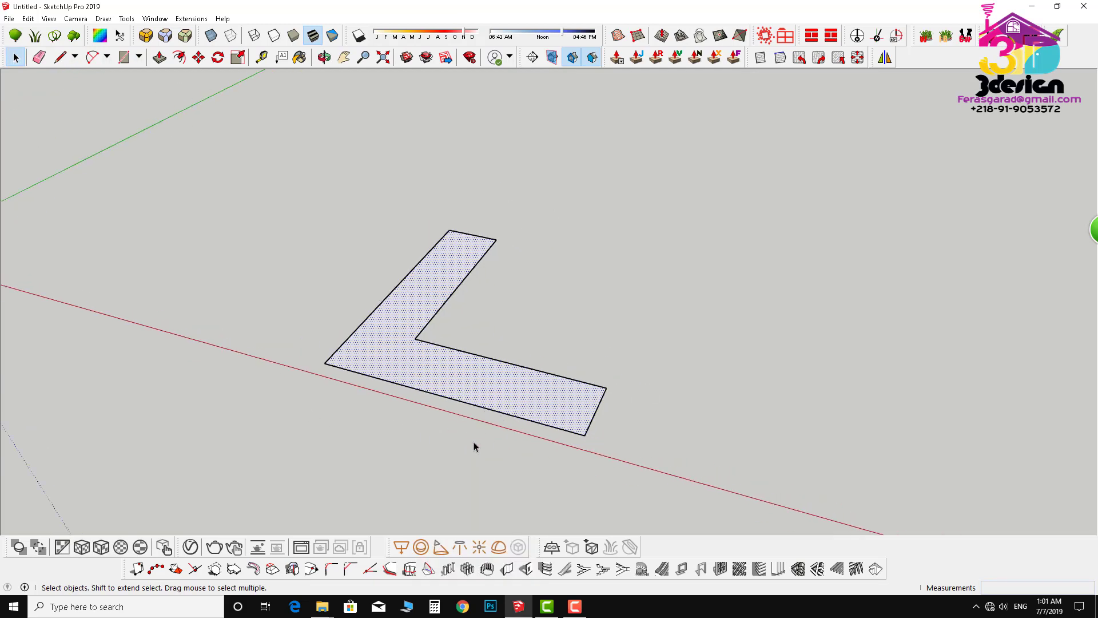
middle_drag(474, 446, 405, 404)
scroll(403, 403, down, 2)
scroll(523, 314, up, 4)
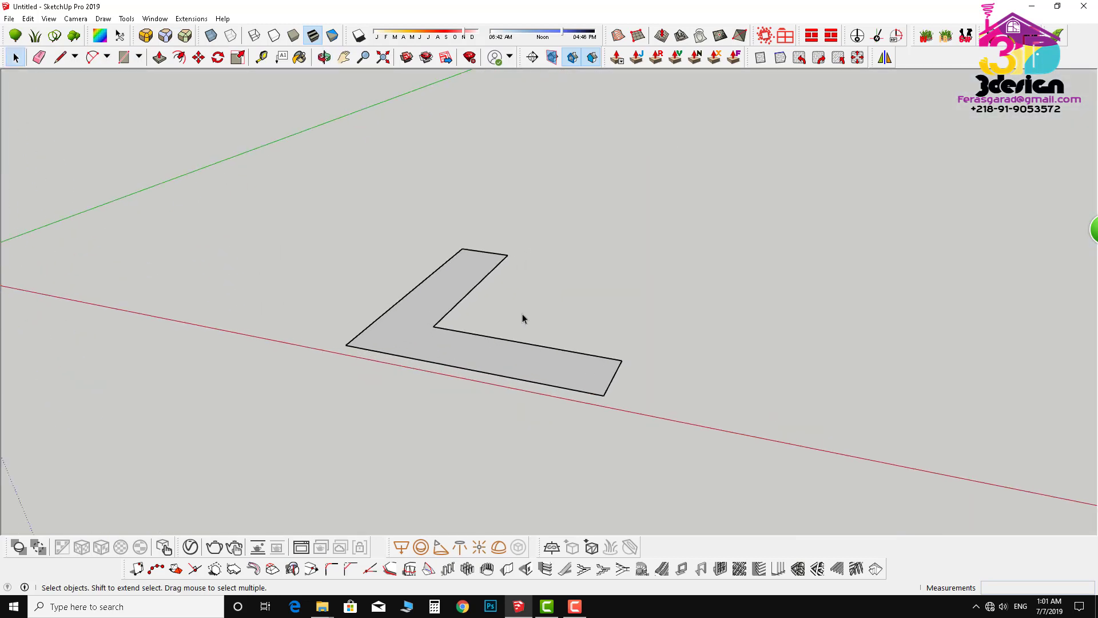
scroll(523, 319, down, 3)
scroll(529, 317, up, 4)
middle_drag(510, 355, 530, 400)
scroll(360, 280, down, 2)
scroll(387, 334, up, 3)
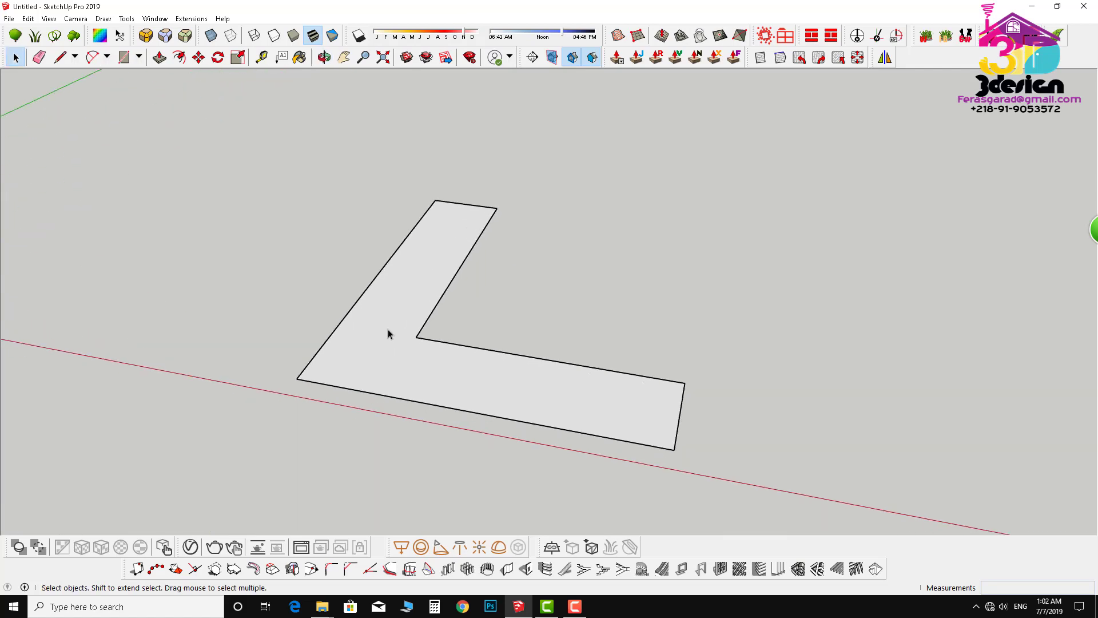
scroll(346, 360, up, 3)
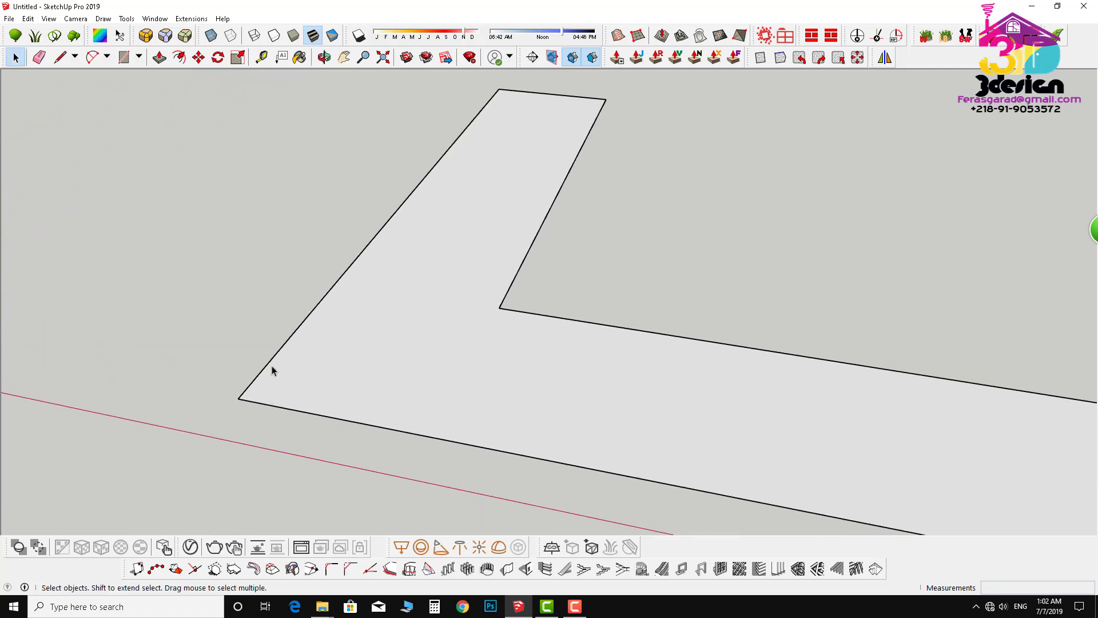
scroll(300, 380, down, 3)
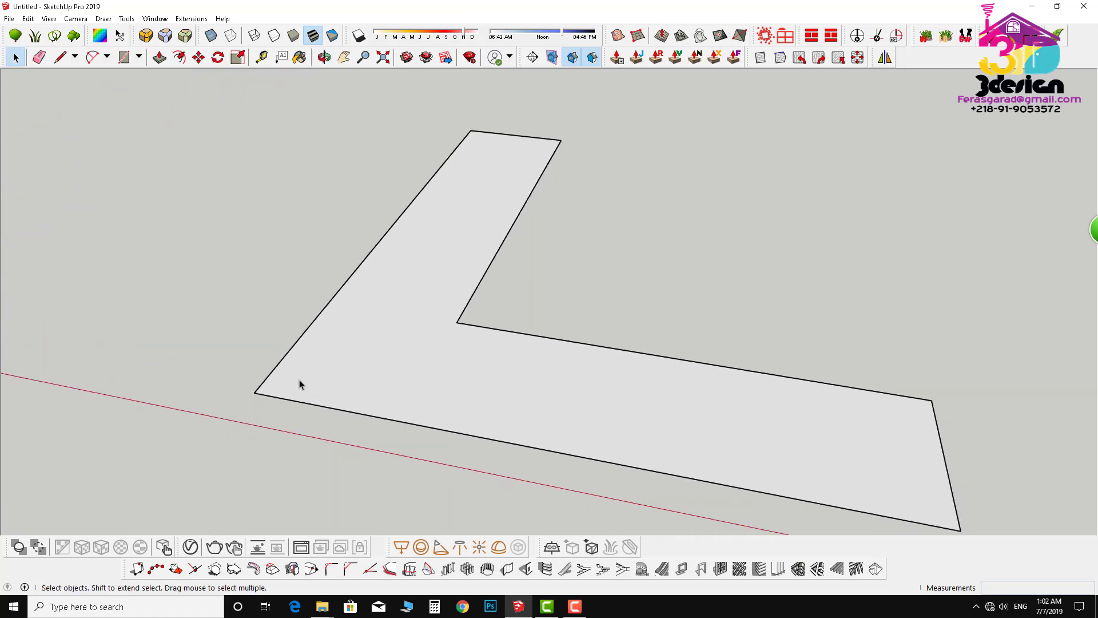
scroll(284, 378, up, 3)
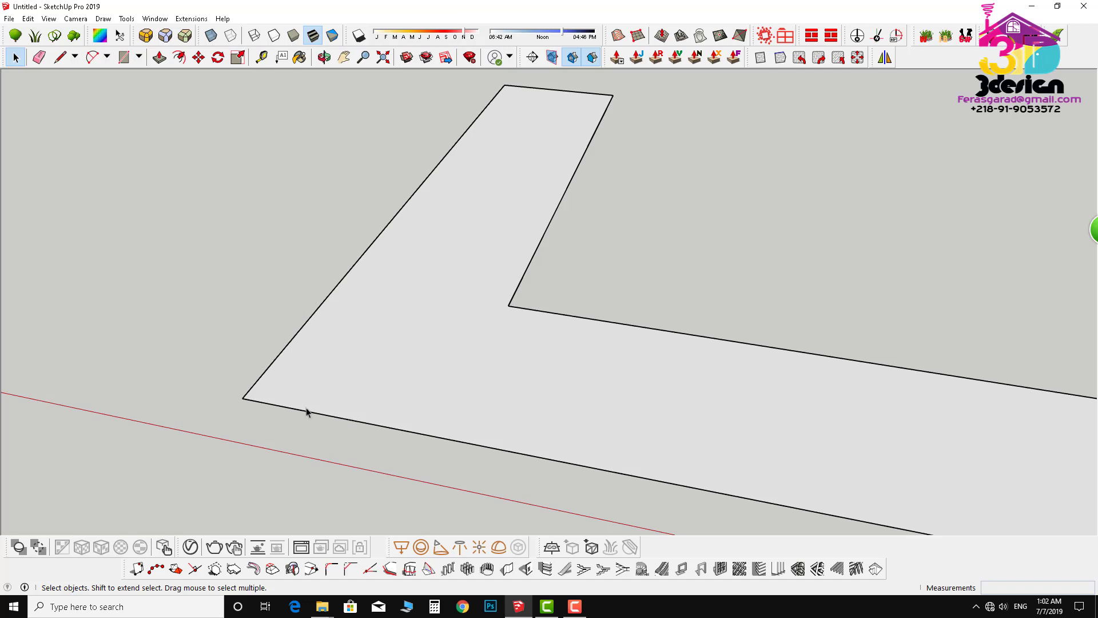
scroll(269, 245, down, 1)
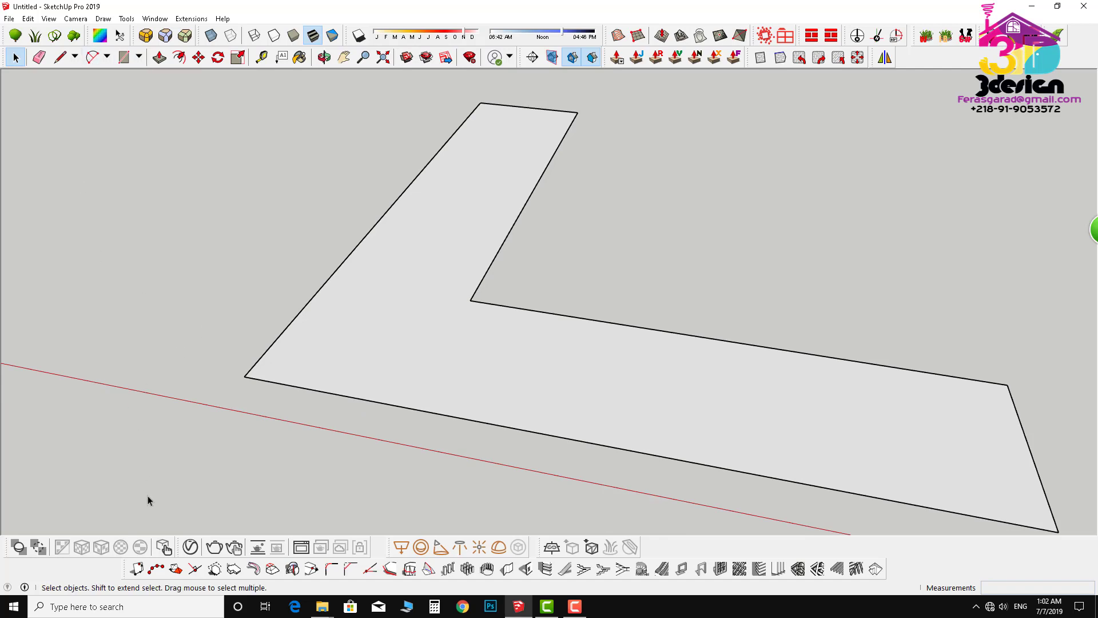
Step: Undock the 1001bit - tools toolbar and place it floating above the L-shaped face
drag(127, 569, 220, 182)
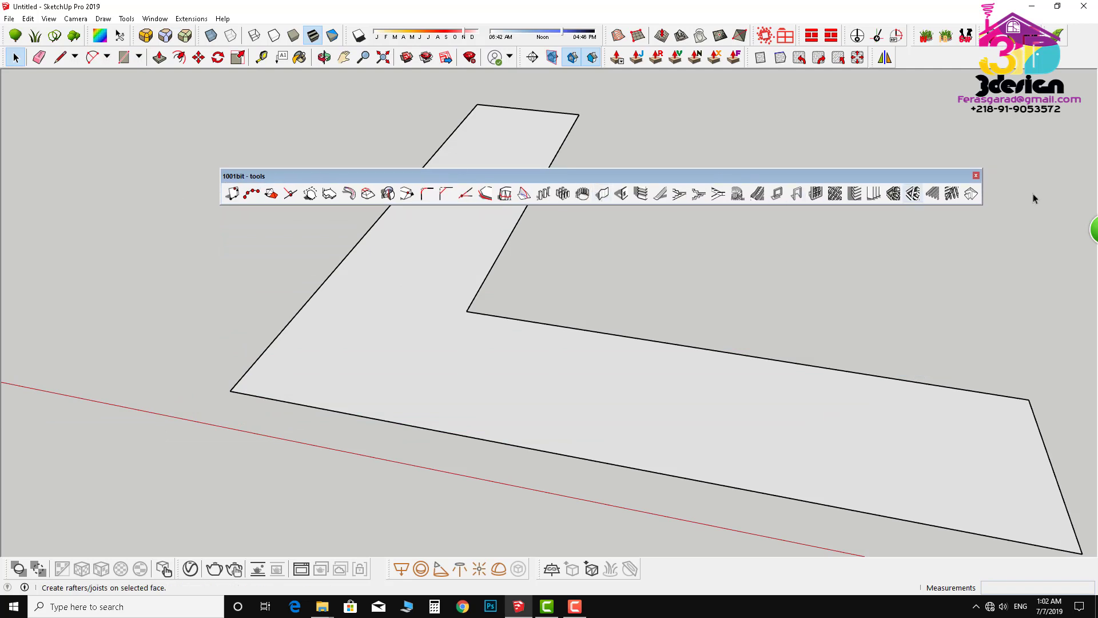
drag(463, 179, 454, 117)
scroll(240, 405, down, 2)
scroll(269, 391, down, 2)
scroll(346, 323, up, 2)
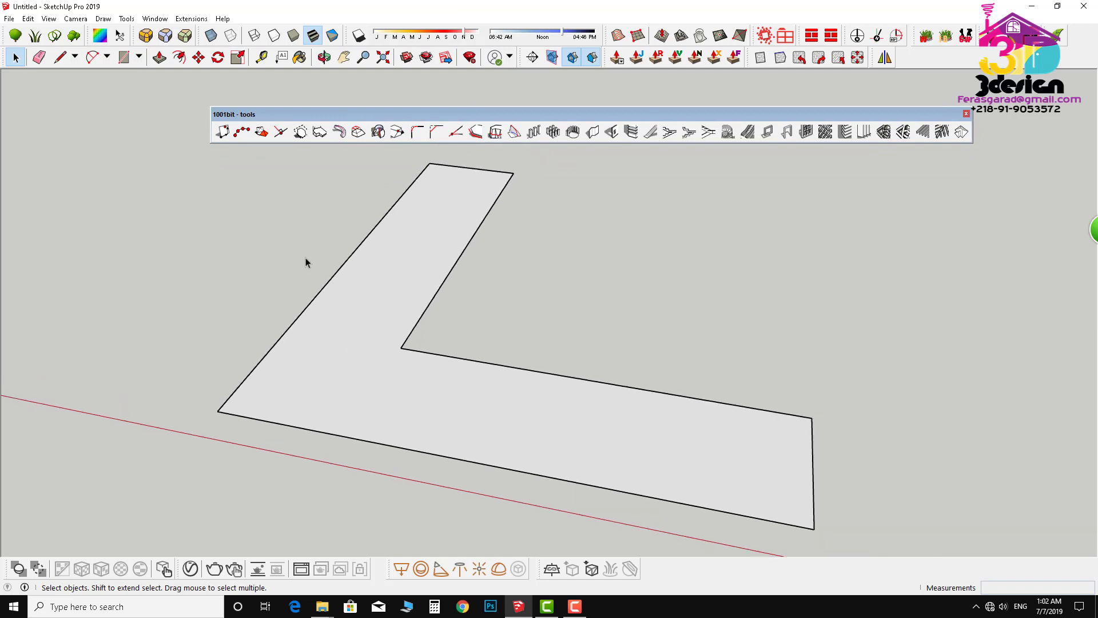
click(191, 19)
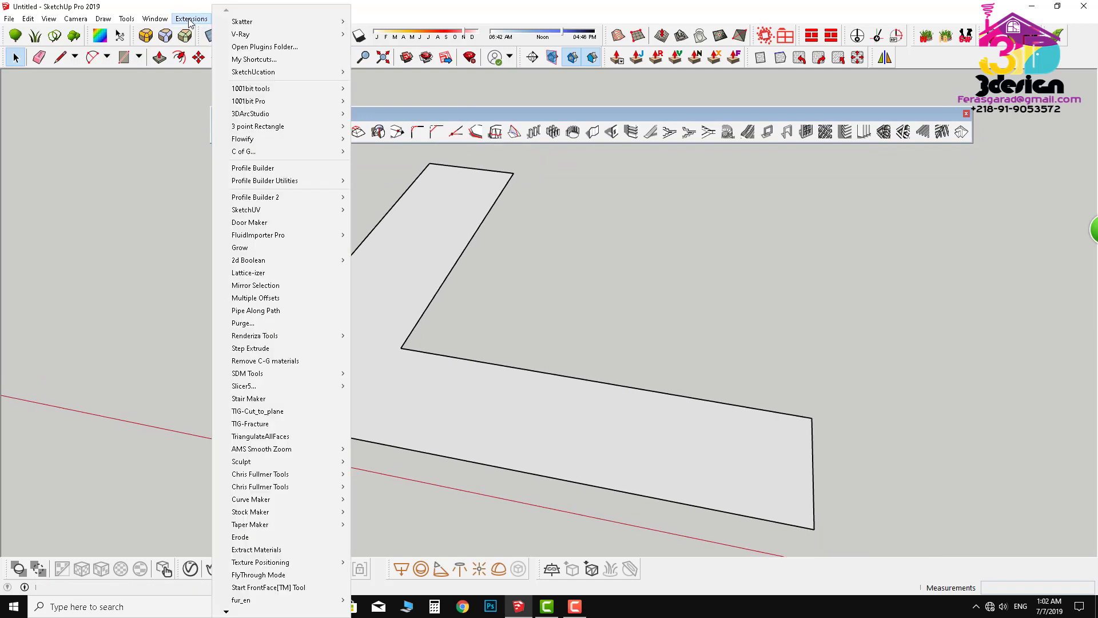
mouse_move(159, 21)
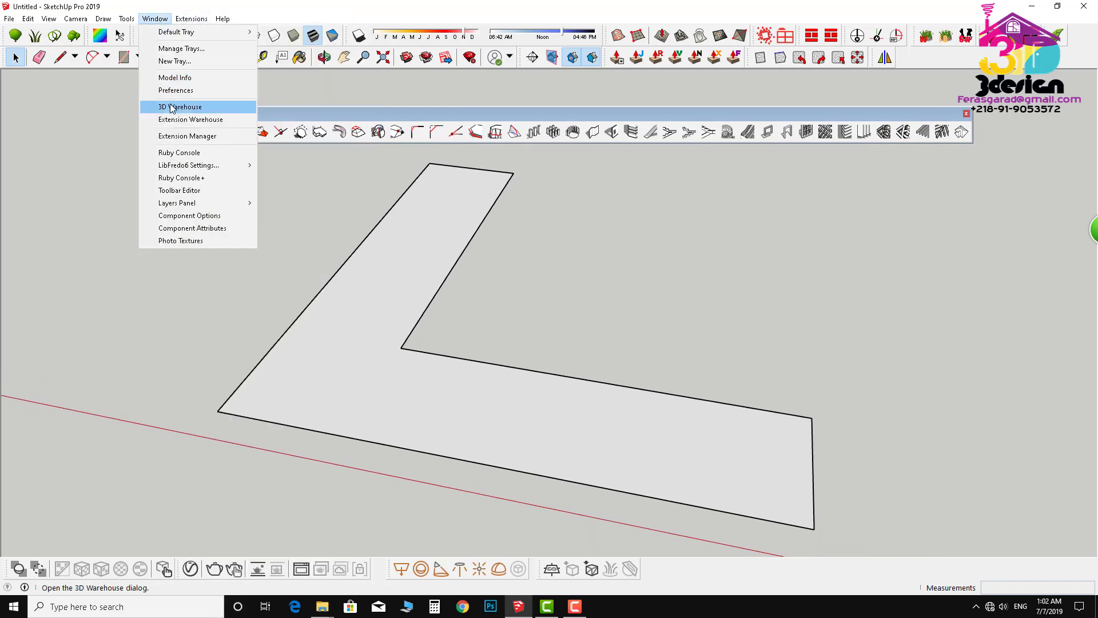
click(217, 121)
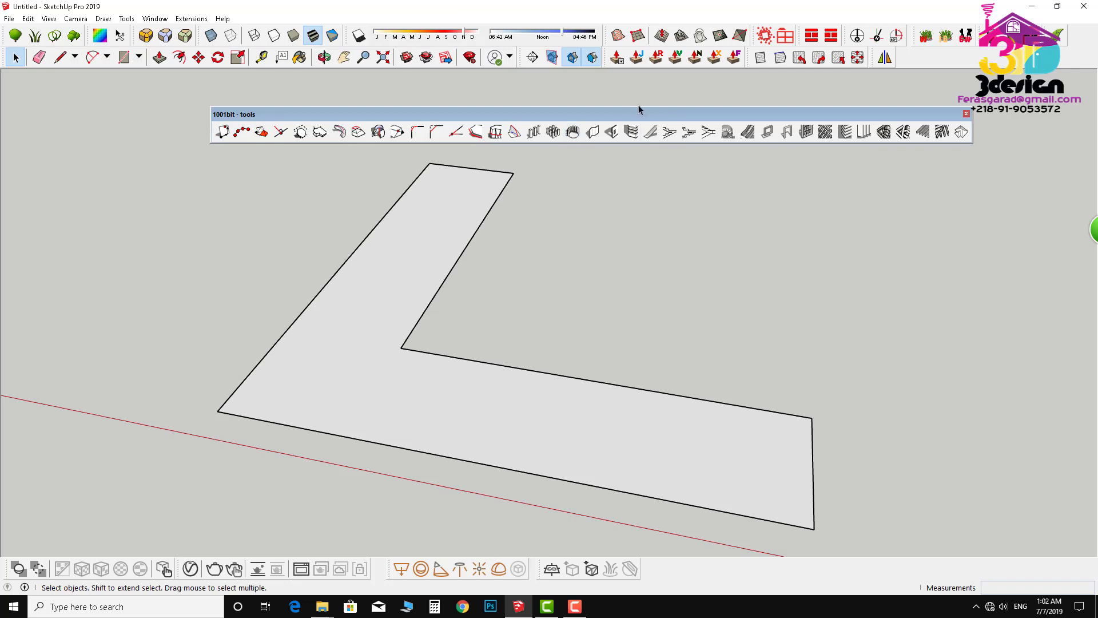
Step: Fillet the outer corner of the L-shaped face with a 5 m radius using the 1001bit Fillet tool
drag(630, 119, 668, 108)
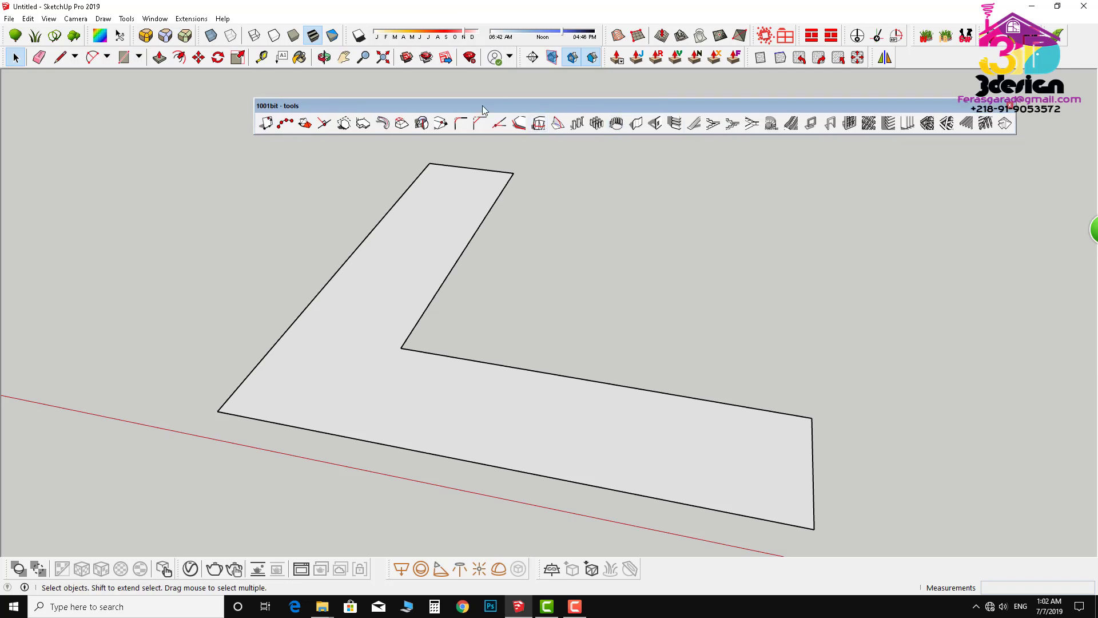
scroll(541, 339, down, 3)
scroll(419, 366, up, 3)
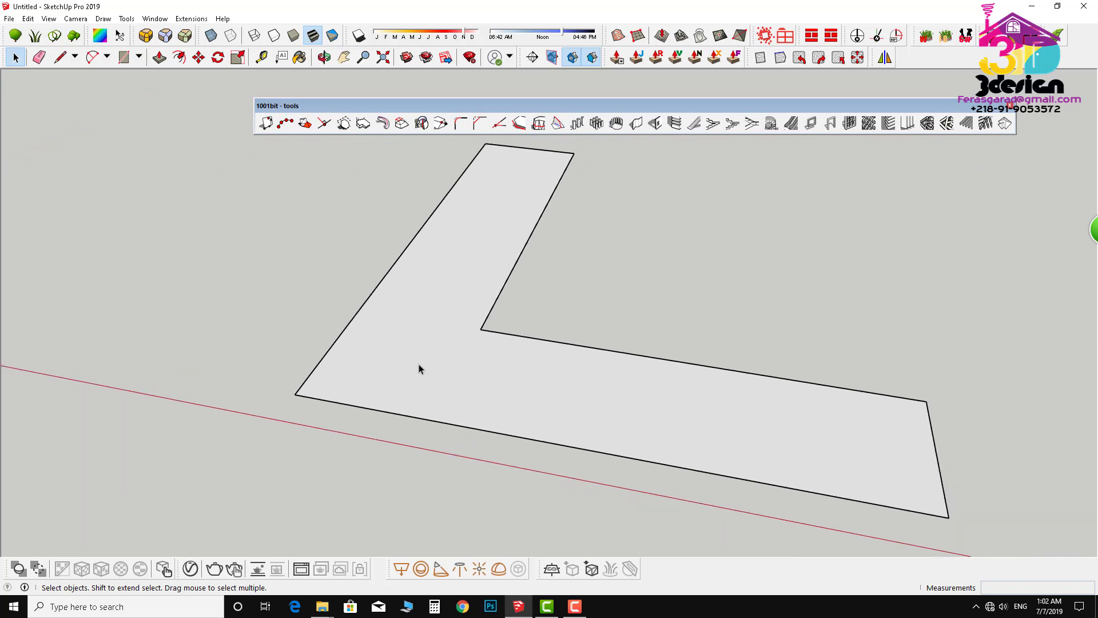
scroll(338, 375, up, 2)
middle_drag(338, 376, 336, 350)
scroll(320, 360, down, 2)
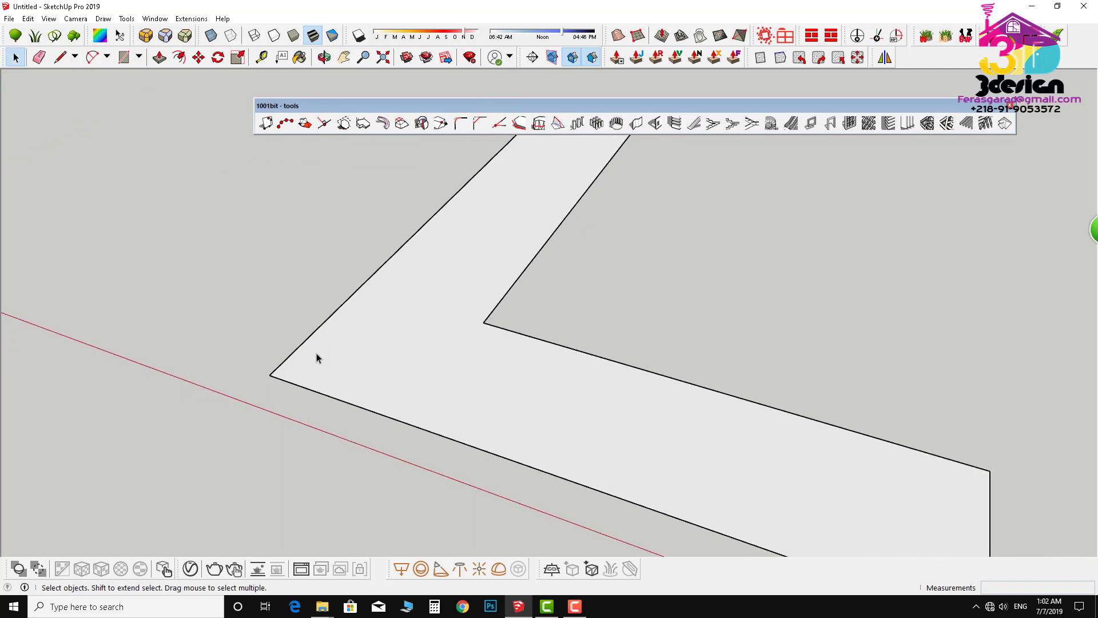
scroll(432, 347, up, 1)
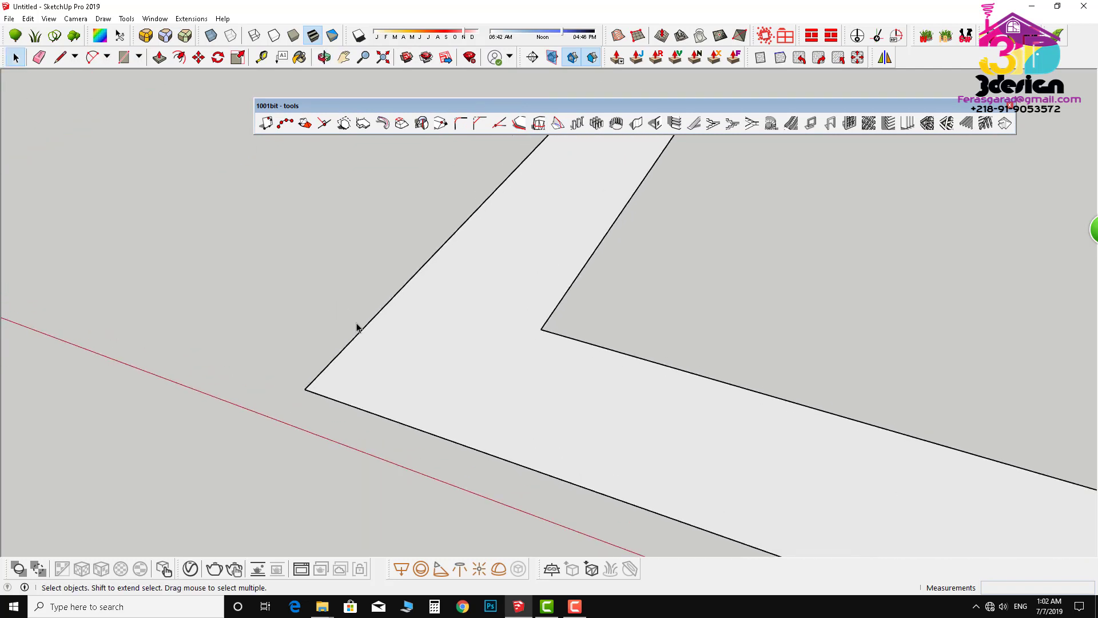
click(460, 124)
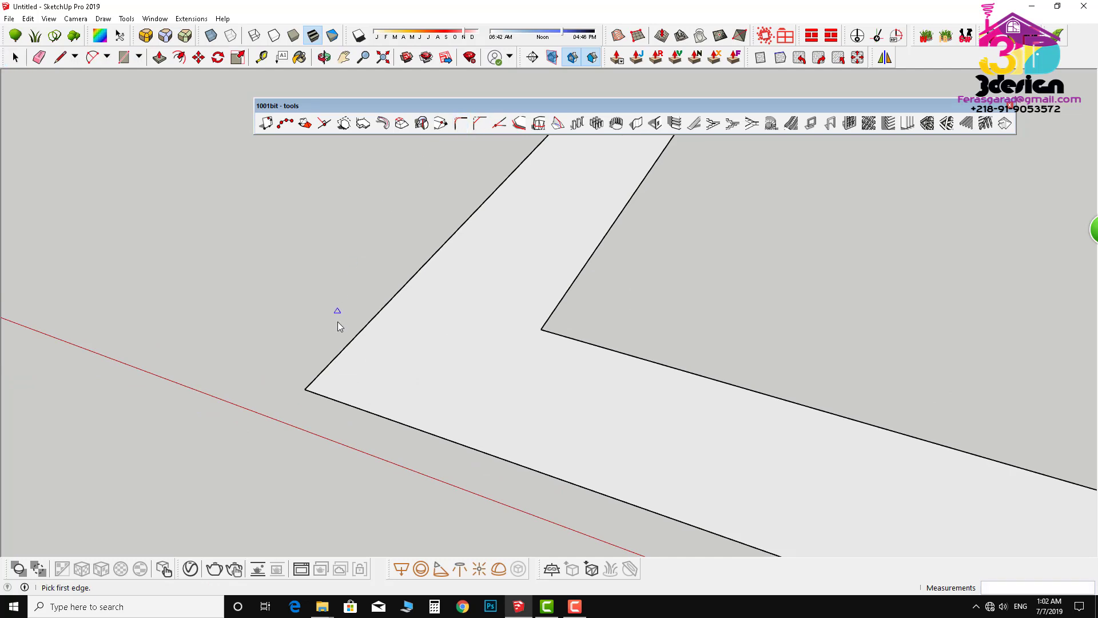
click(341, 352)
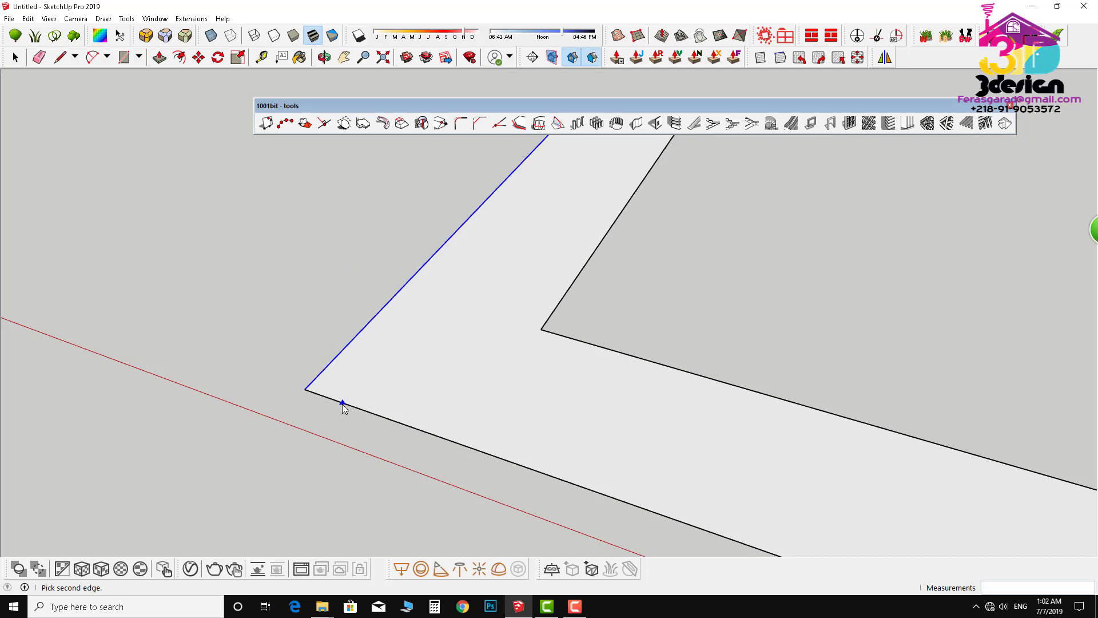
click(342, 404)
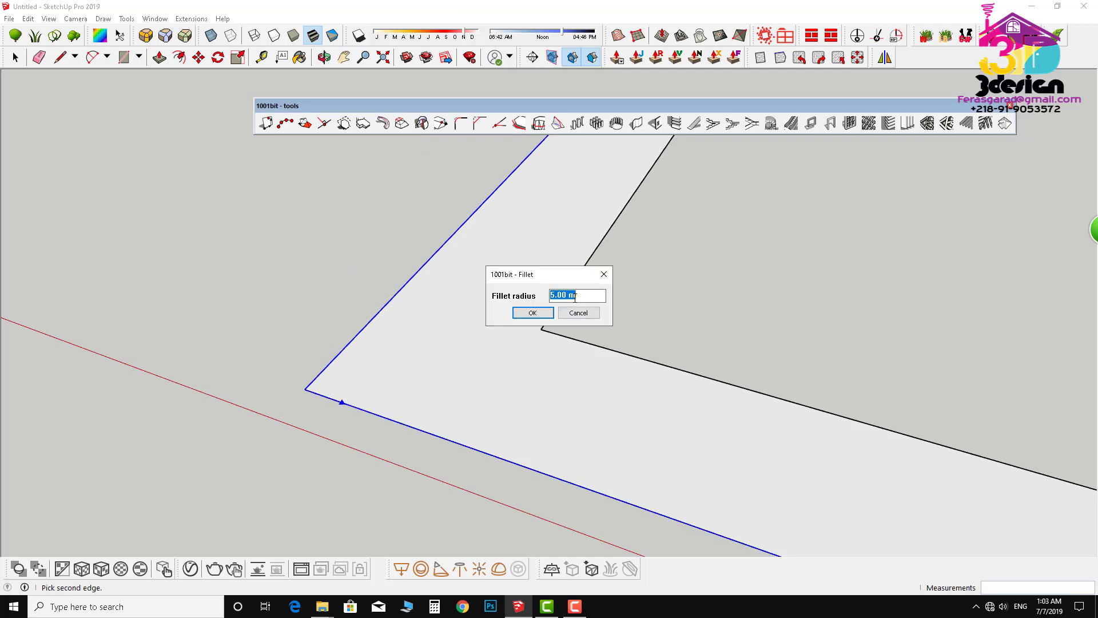
click(533, 314)
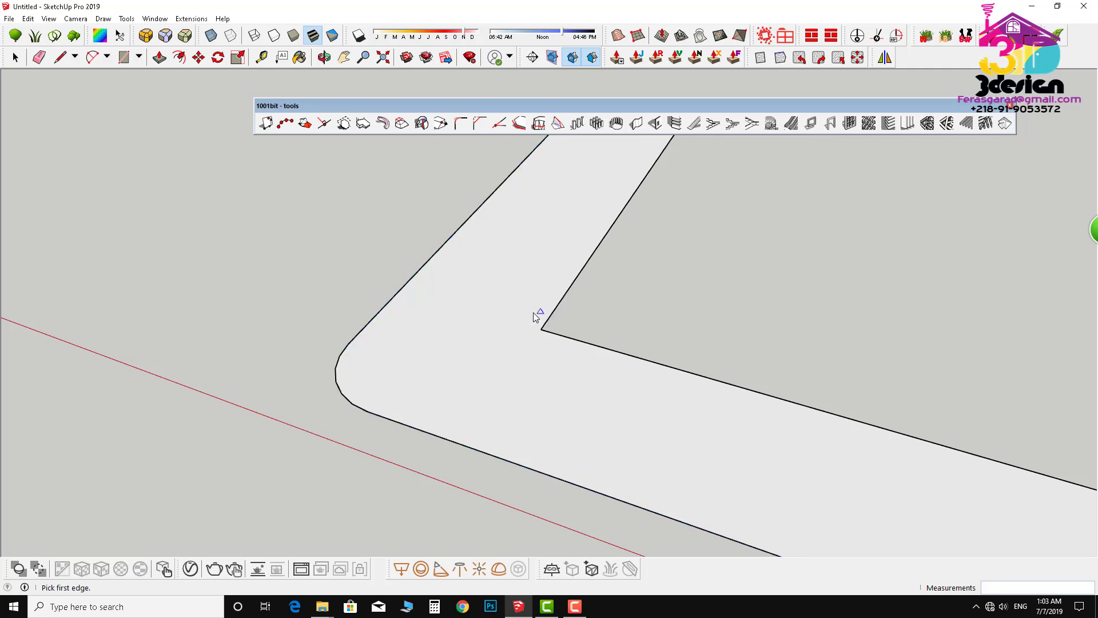
Step: Fillet the inner corner of the L-shape with the same 5 m radius and leave the tool
click(563, 294)
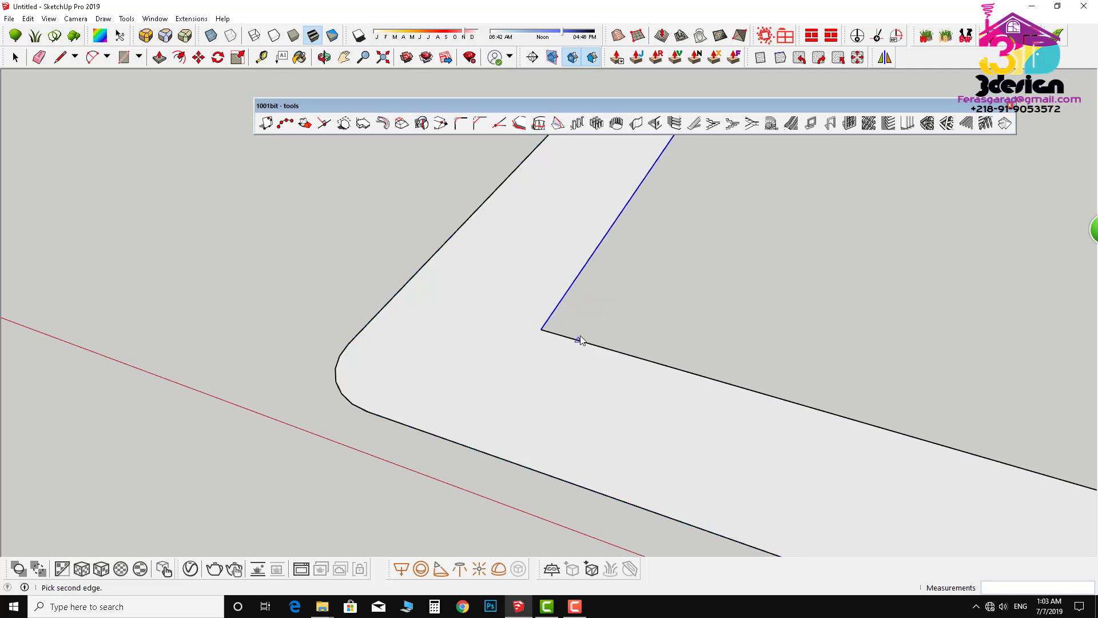
click(580, 337)
click(533, 313)
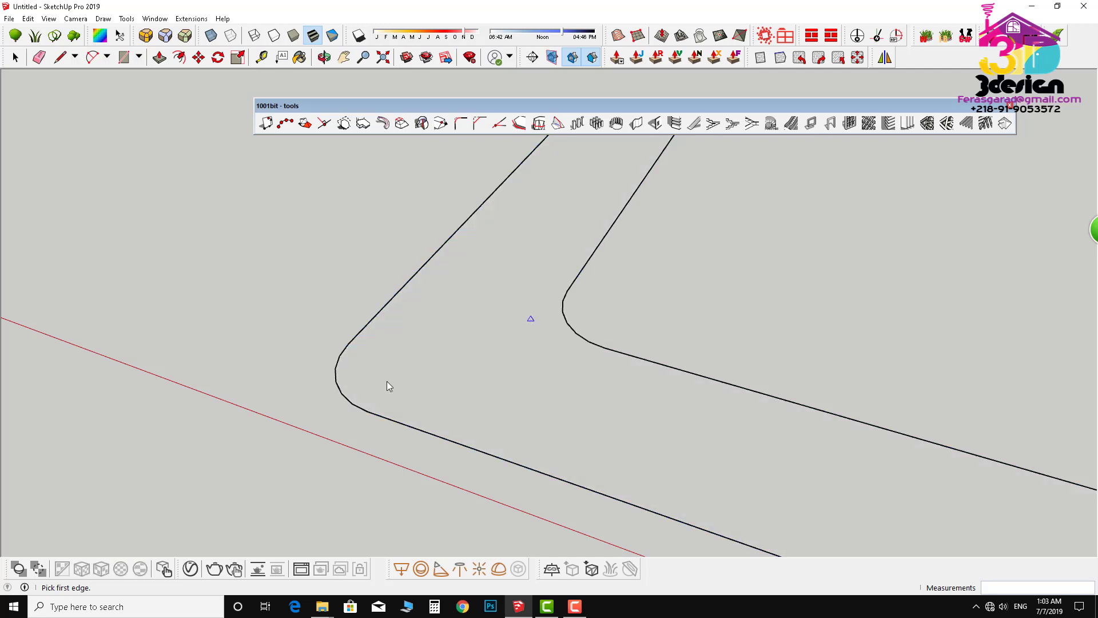
scroll(237, 422, down, 5)
key(space)
Step: Retrace the short end edge of the arm along the red axis to recreate the L-shaped face, and reverse that face
scroll(398, 375, up, 2)
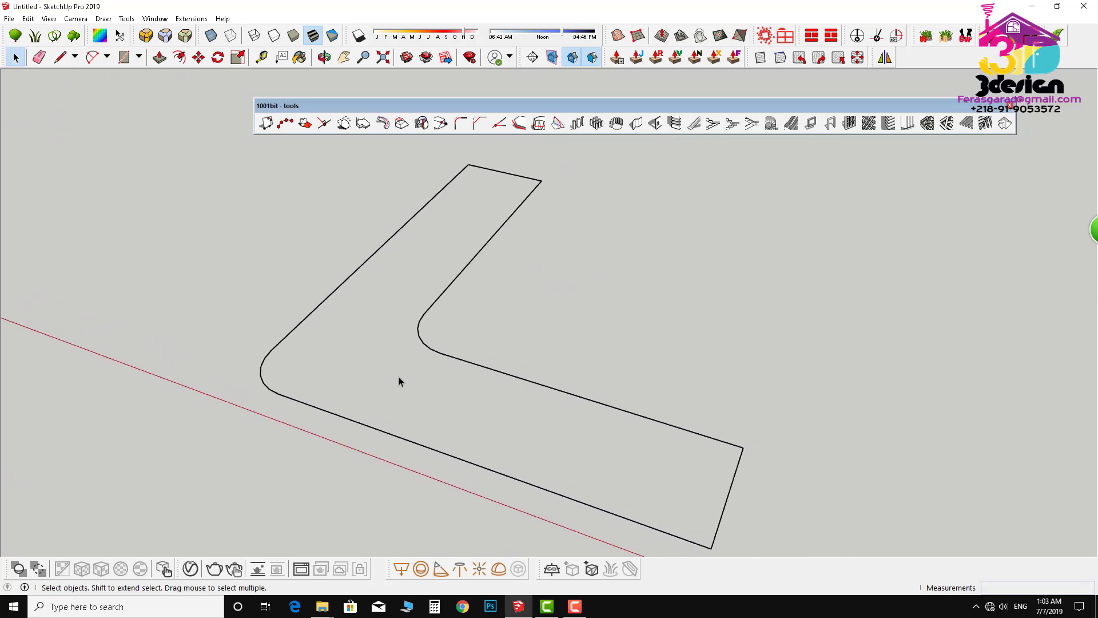
scroll(350, 353, down, 2)
scroll(529, 426, up, 2)
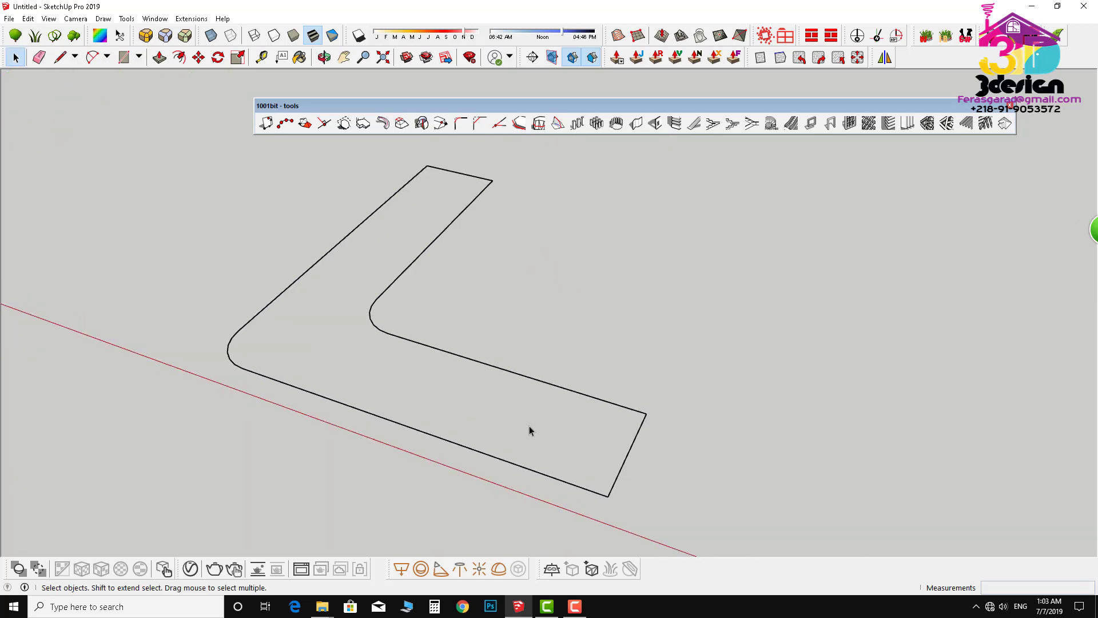
key(l)
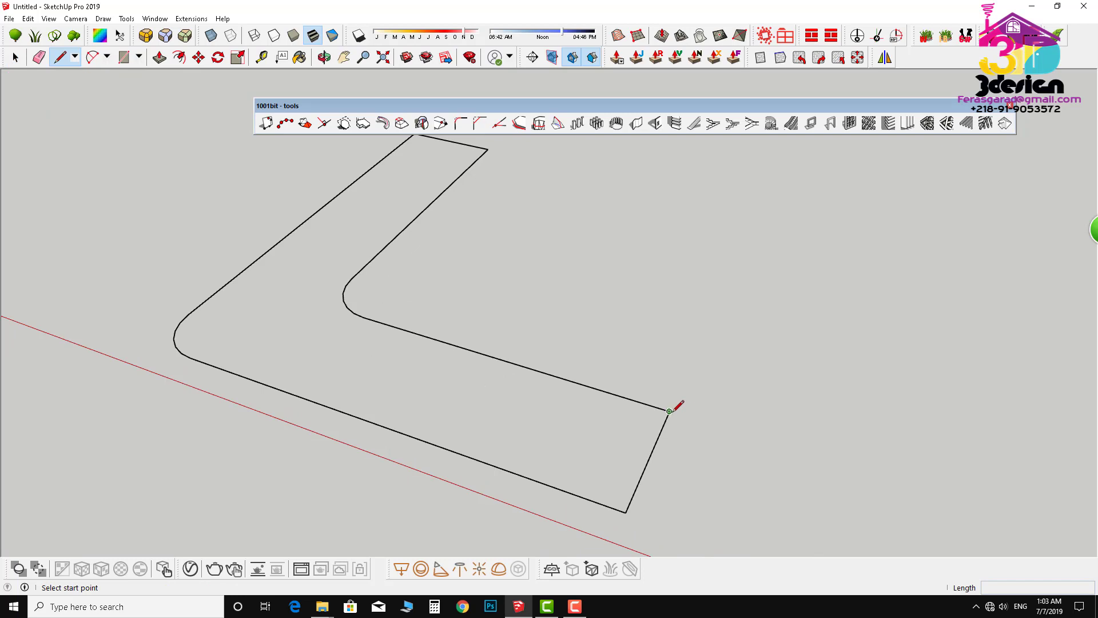
click(670, 411)
click(626, 512)
key(space)
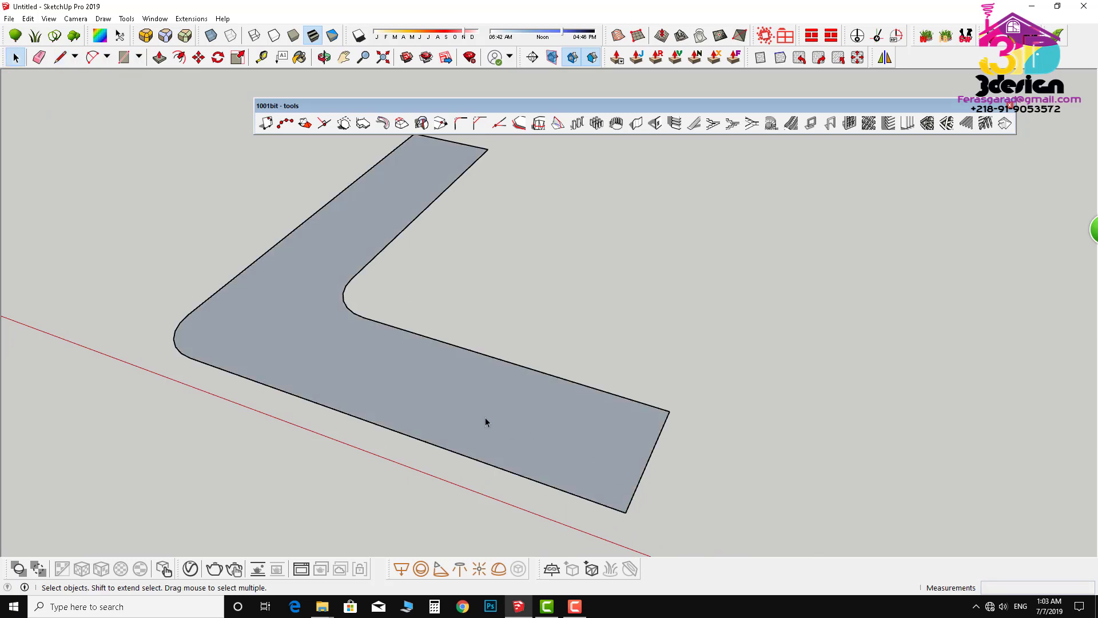
click(484, 415)
right_click(463, 398)
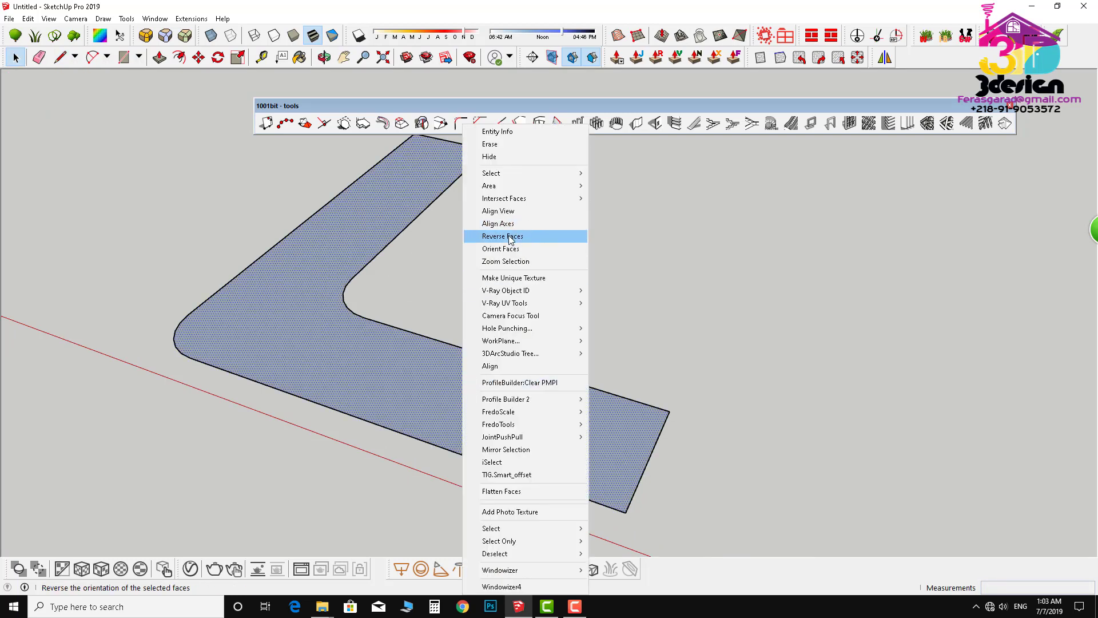
click(511, 236)
Step: Dock the 1001bit - tools toolbar in its own row beneath the V-Ray toolbars and close the gap between the V-Ray toolbars
drag(954, 108, 858, 569)
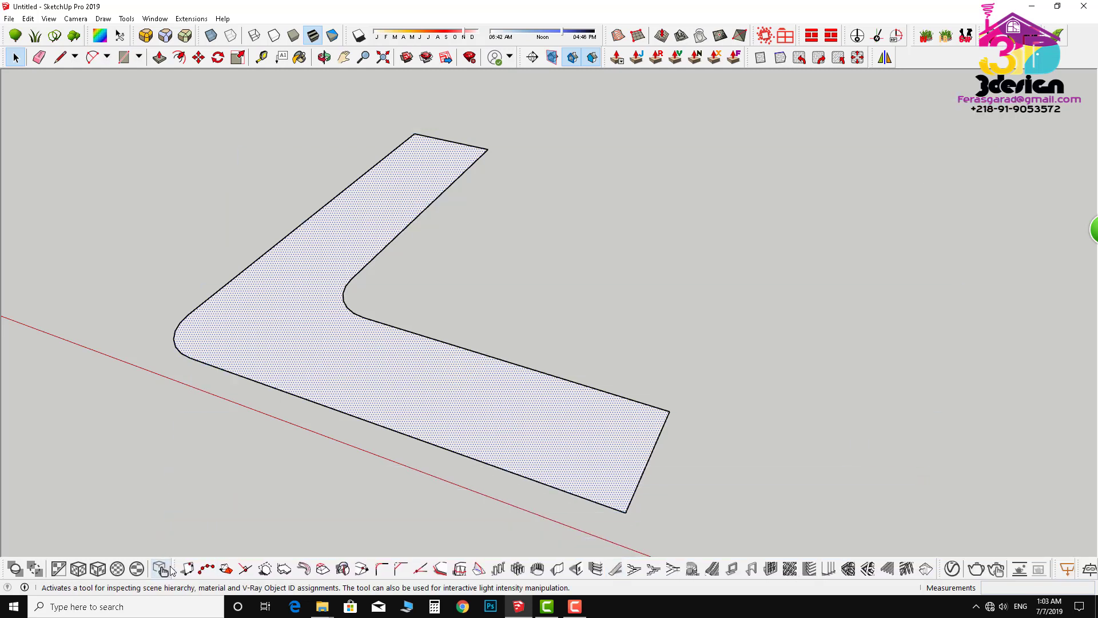
drag(176, 568, 100, 579)
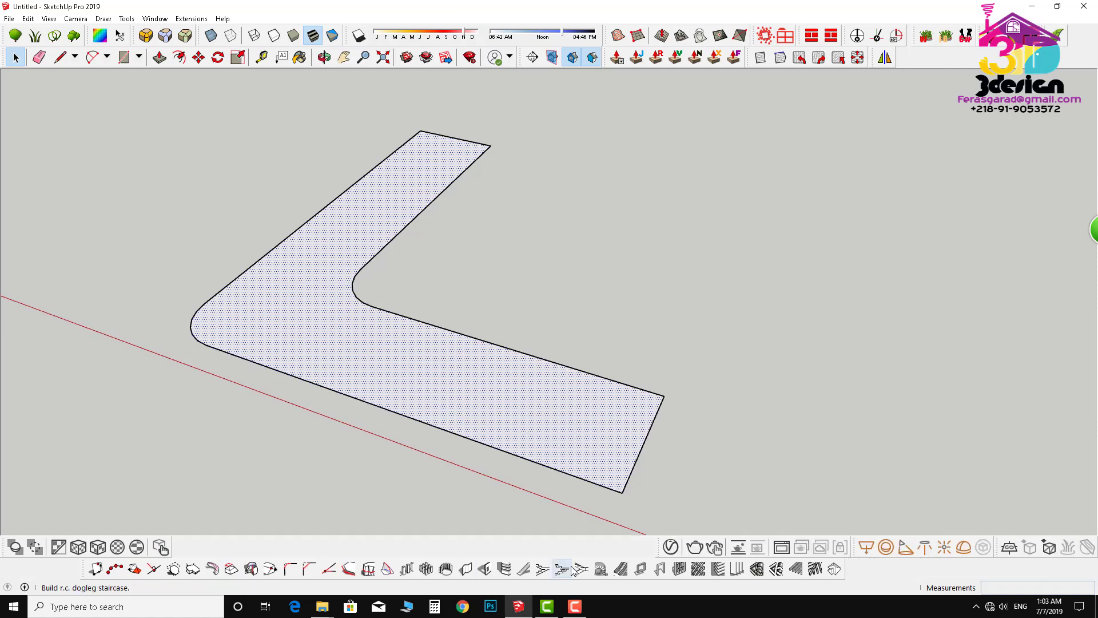
drag(660, 547, 176, 542)
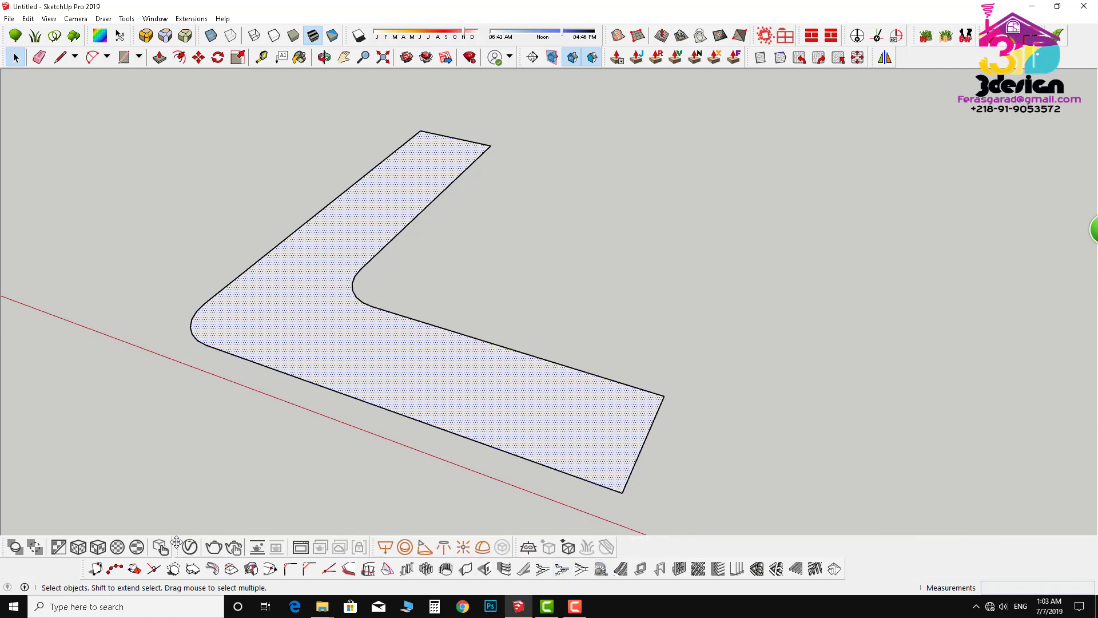
Step: Paint the L-shaped face with the gray Color M02 from the Colors collection
middle_drag(798, 291, 642, 337)
key(b)
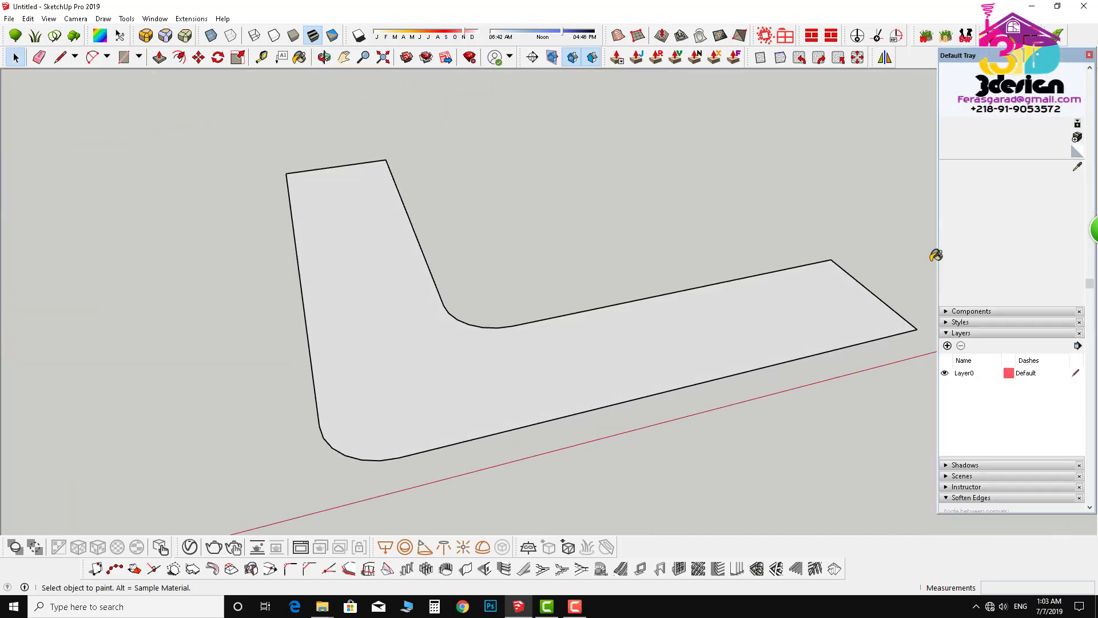
click(993, 217)
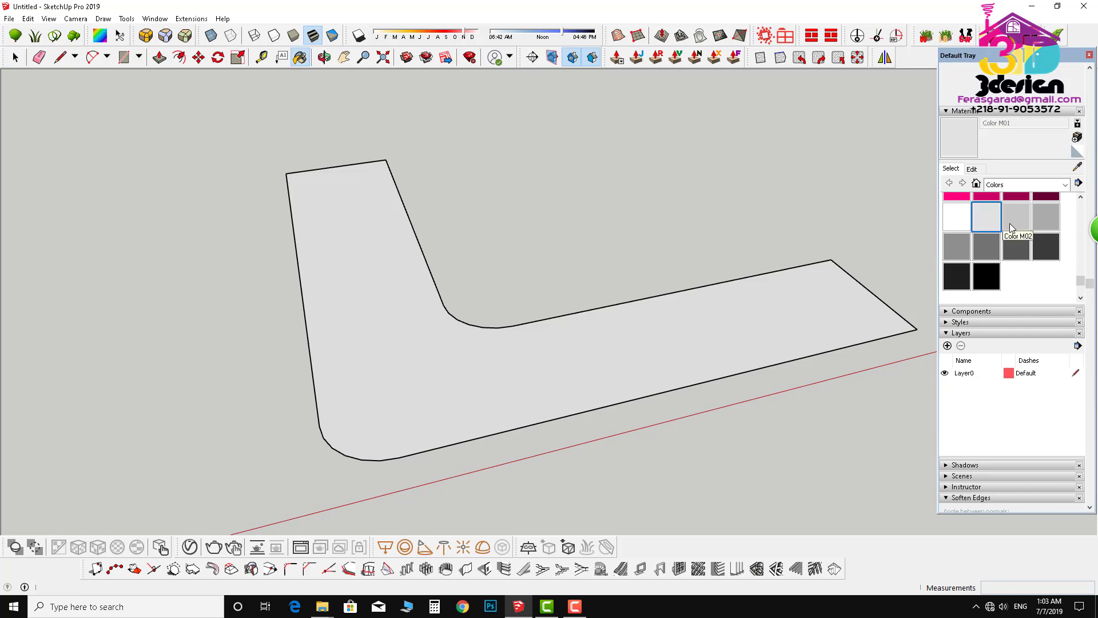
click(684, 329)
key(space)
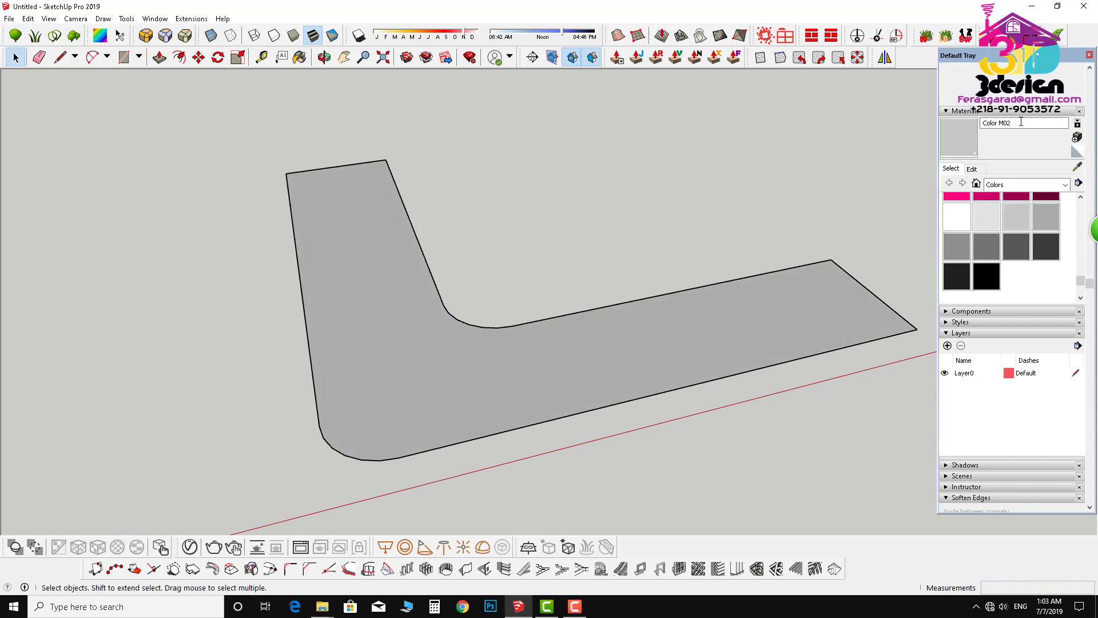
Step: Rename the material applied to the L-shaped face as Road
triple_click(1021, 123)
text(Road)
key(Return)
scroll(372, 320, down, 2)
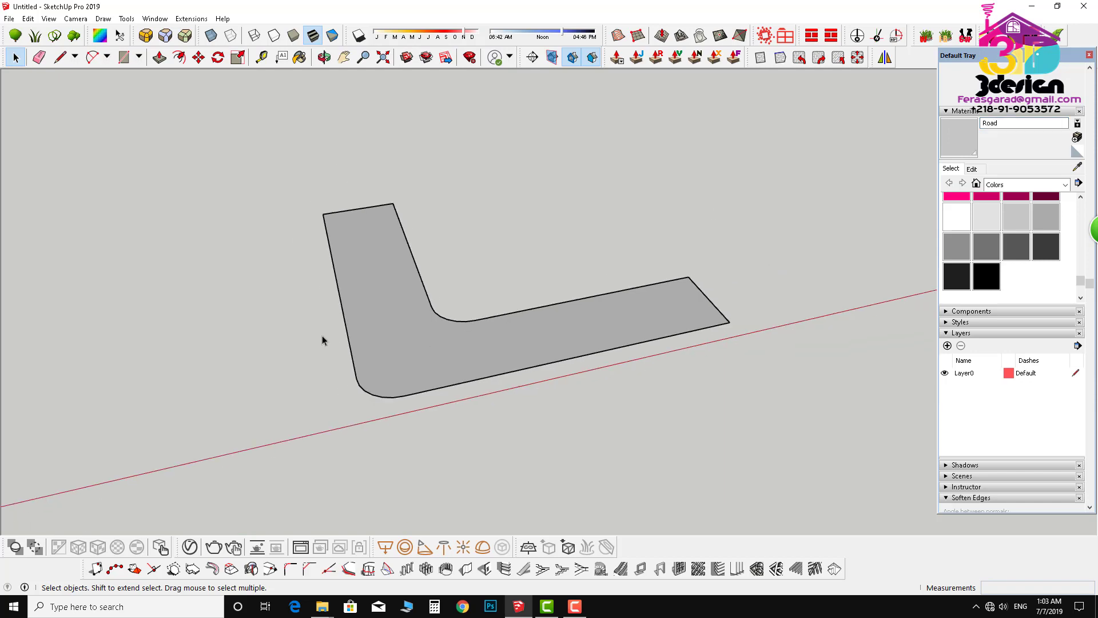
Step: Reposition the Default Tray clear of the watermark and sample the Road material from the L-shaped face
middle_drag(322, 340, 400, 303)
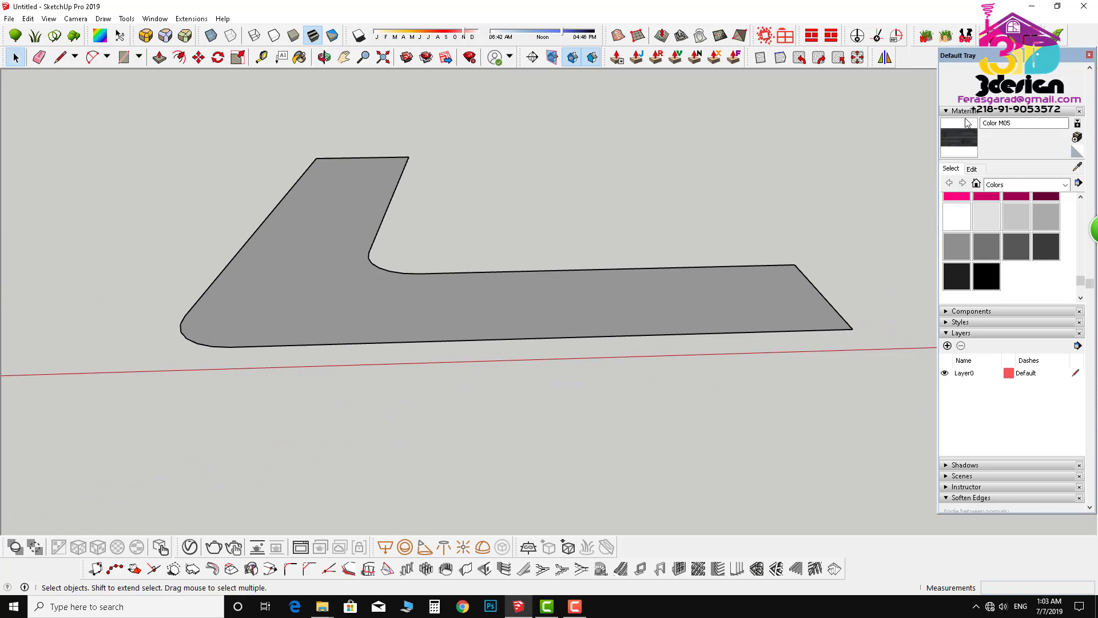
middle_drag(795, 366, 832, 385)
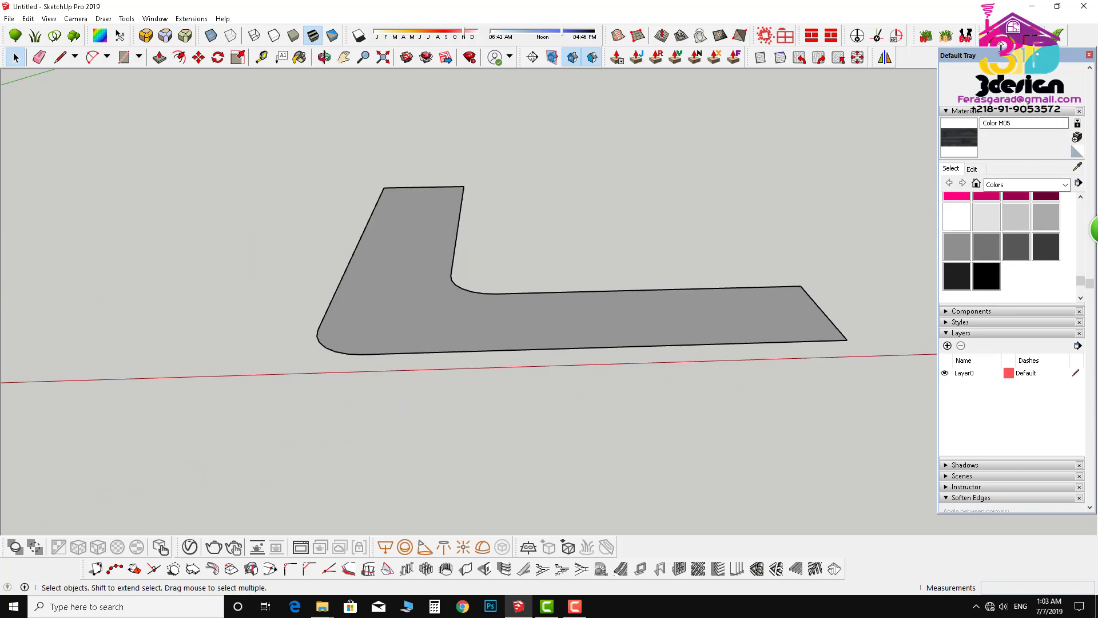
drag(1002, 60, 971, 117)
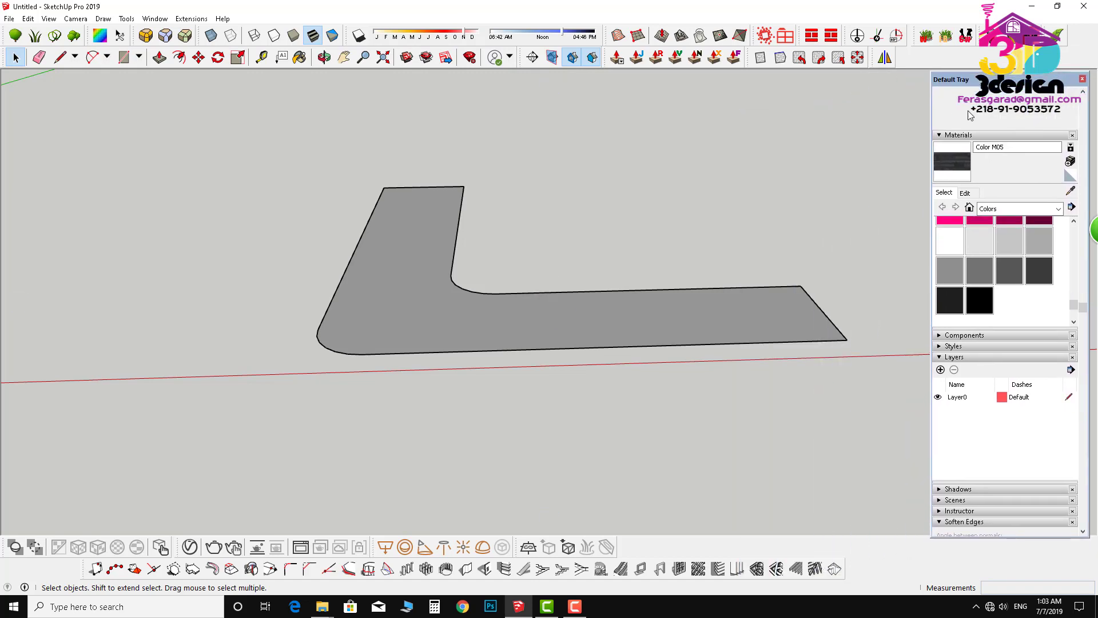
click(1082, 79)
key(b)
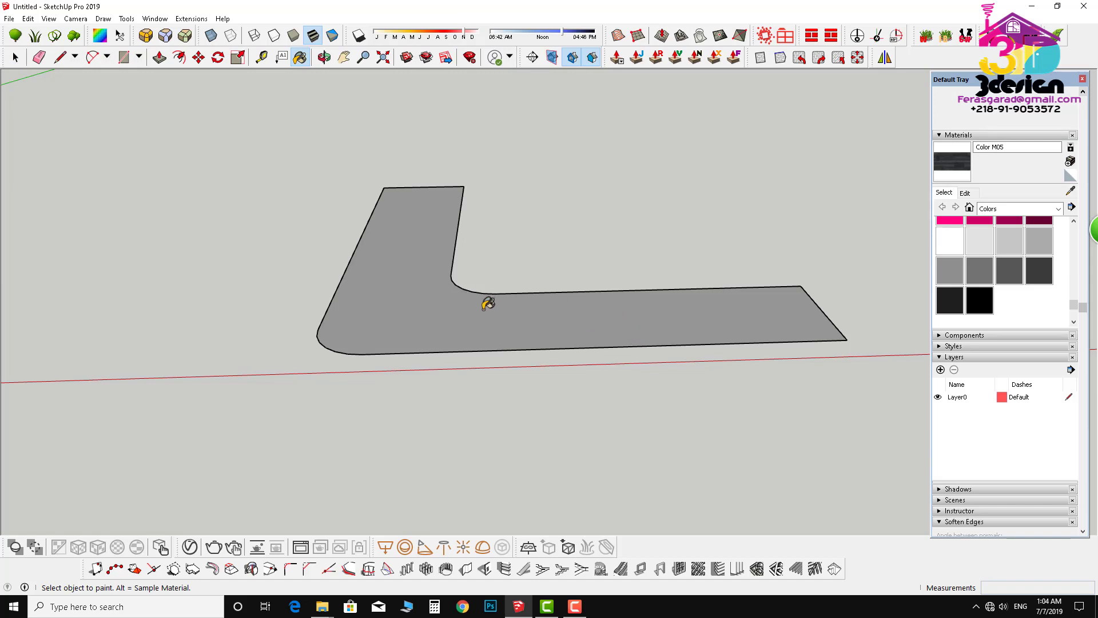
key(alt)
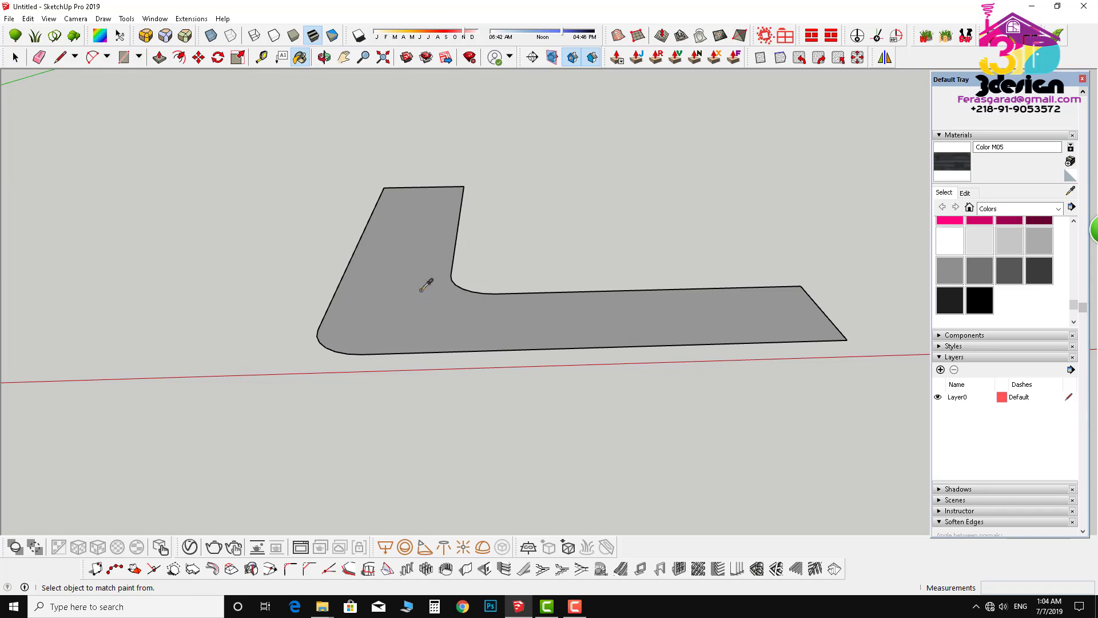
alt+click(422, 289)
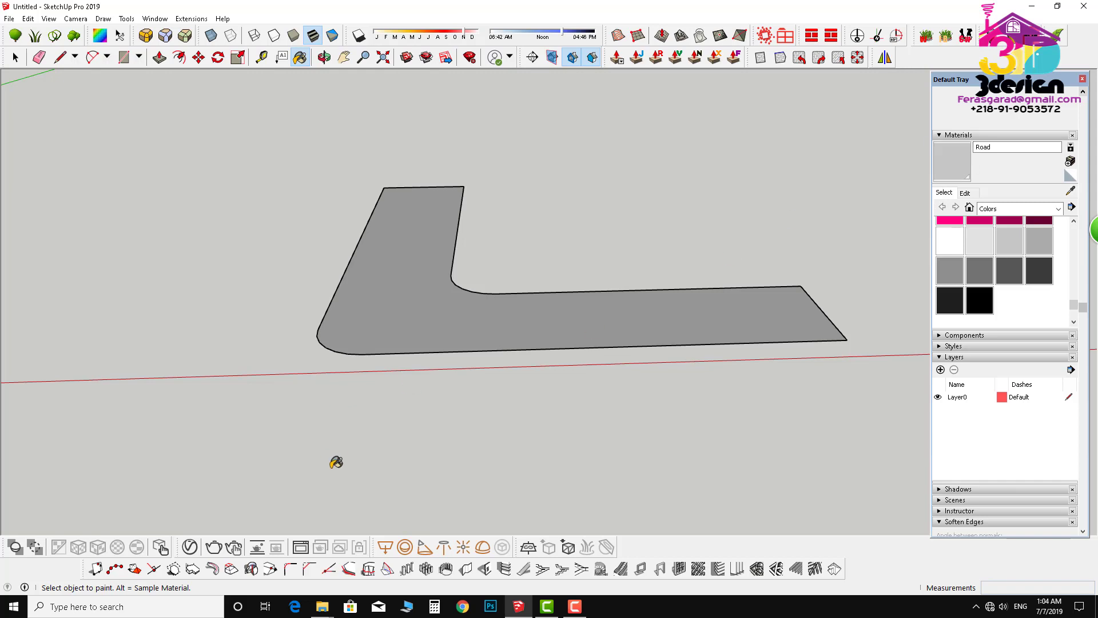
key(space)
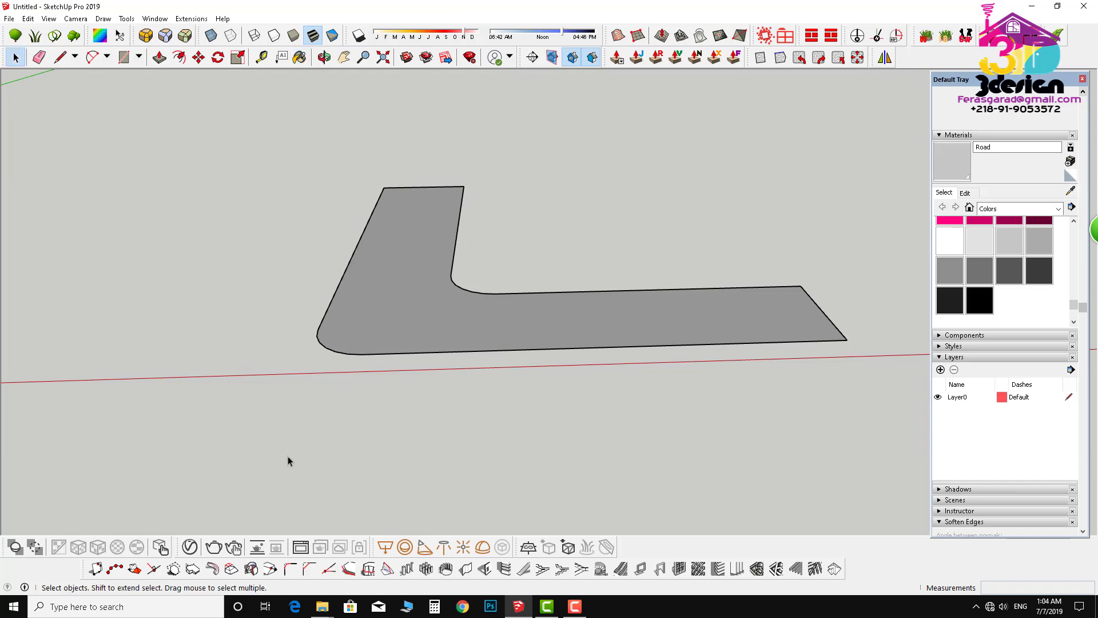
Step: Open the V-Ray Asset Editor with the Road material's settings and move its window well away from the Default Tray
click(190, 548)
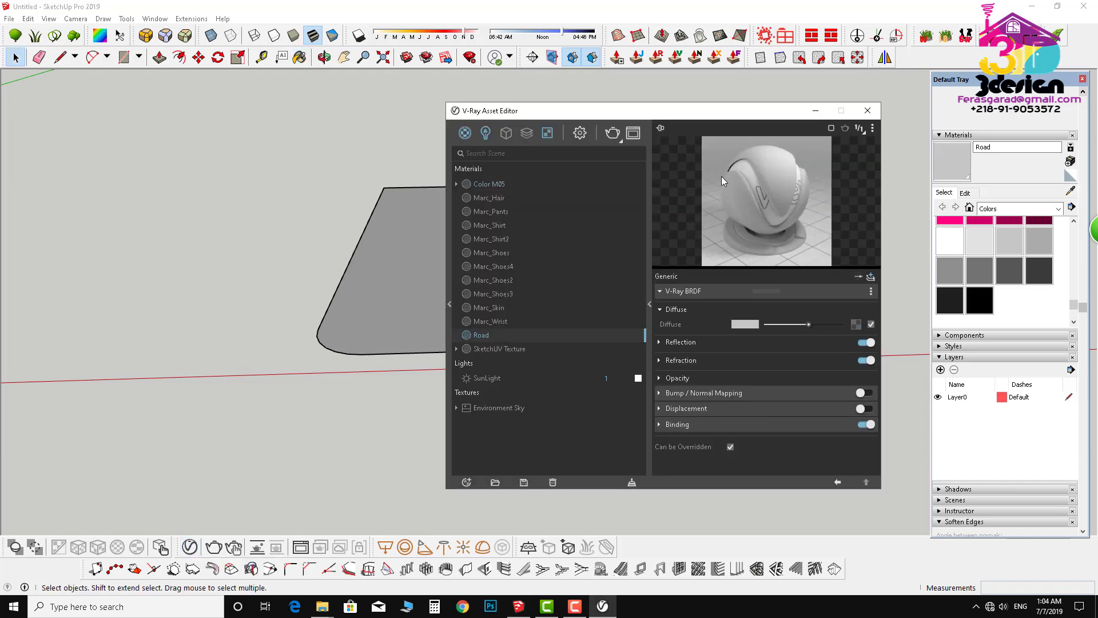
drag(677, 116, 559, 111)
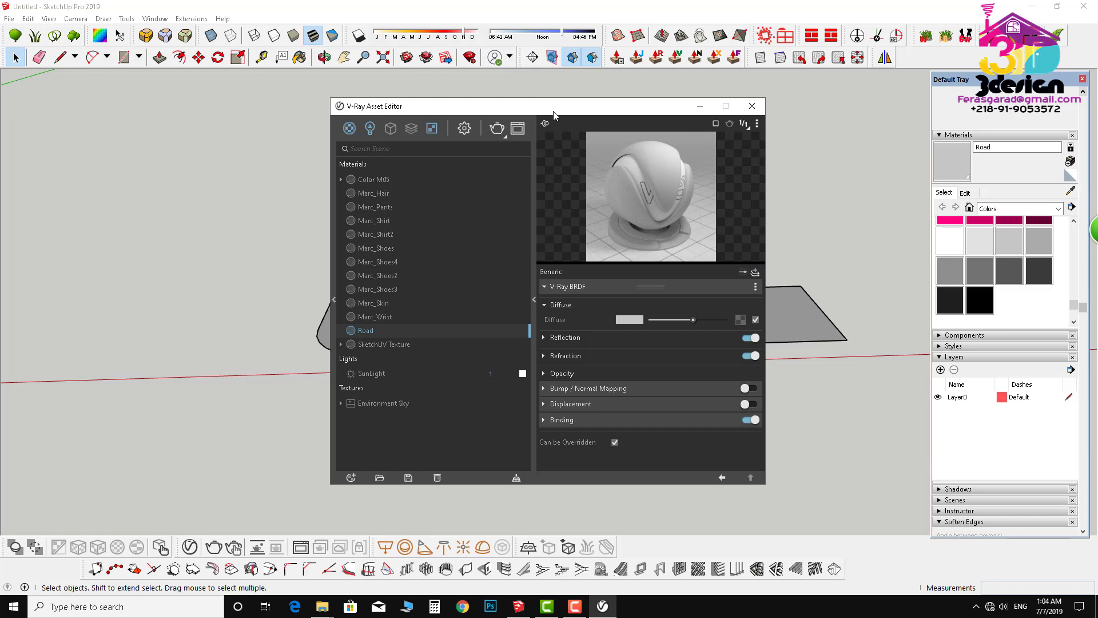
drag(554, 114, 337, 115)
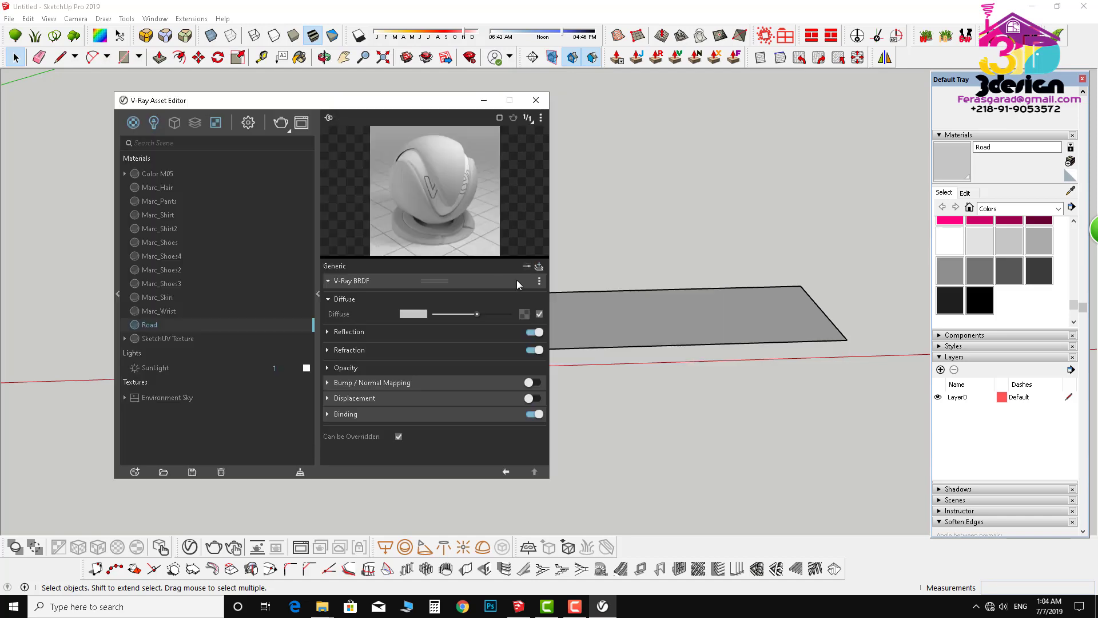
Step: Load the CityStreetRoadAsphaltTwoLaneWorn001_COL_3K image as a Bitmap texture for the Road material's diffuse color
click(525, 316)
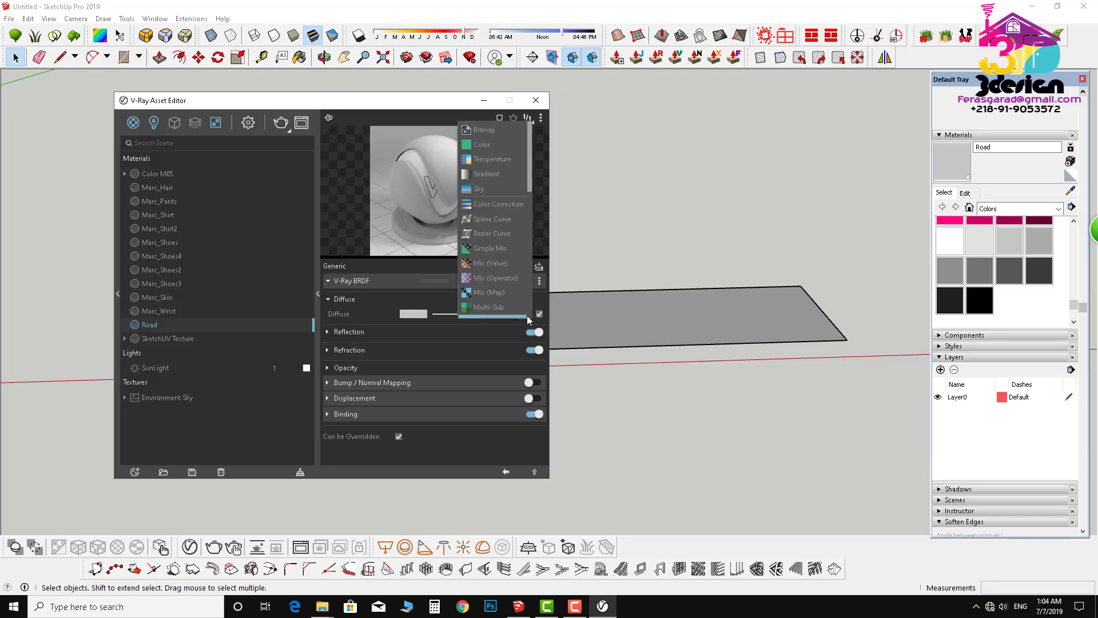
click(486, 131)
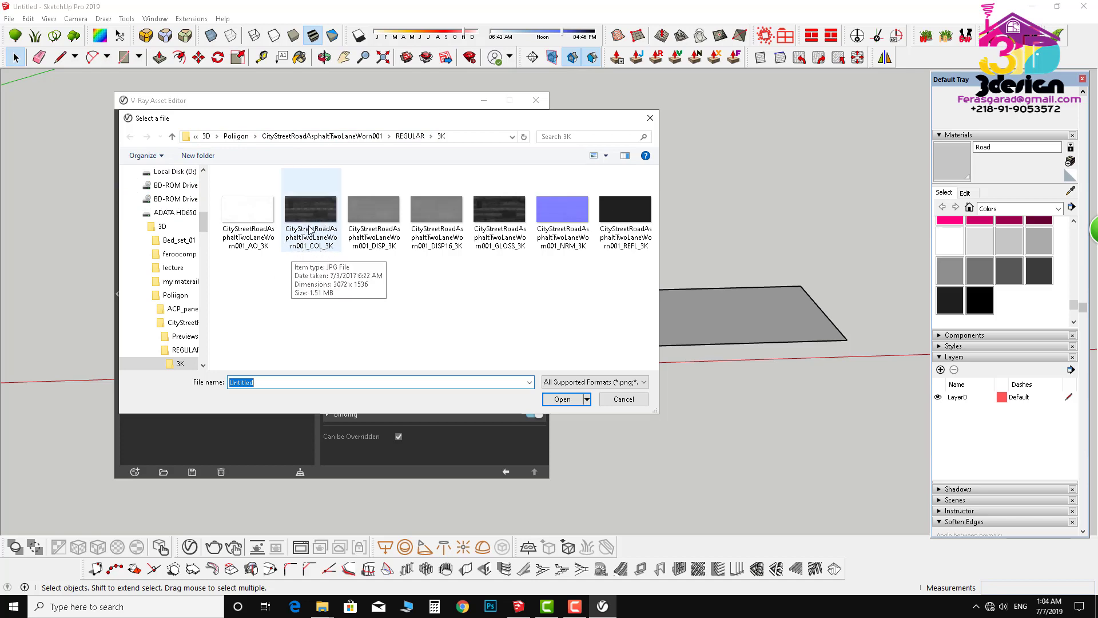
click(313, 218)
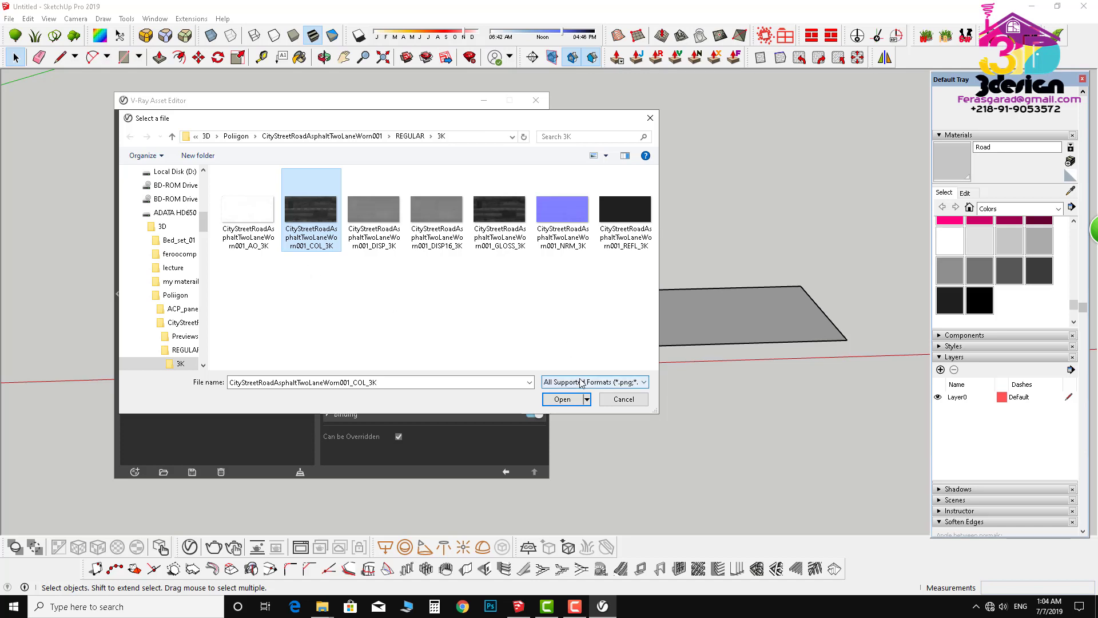
click(562, 400)
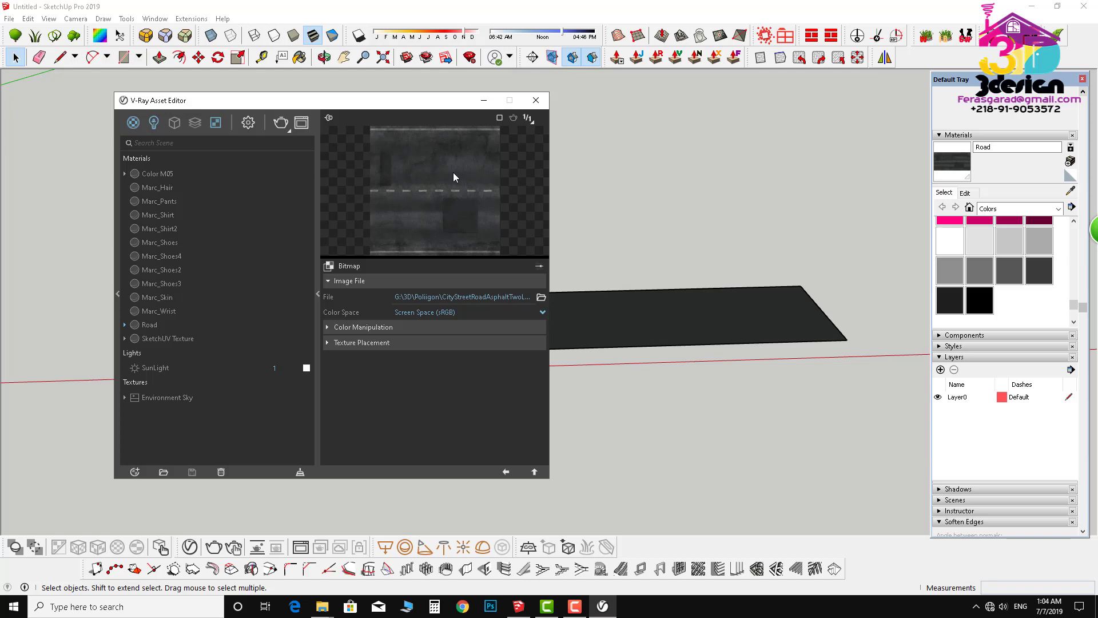
Step: Set the diffuse bitmap's color space to Rendering Space (Linear), return to the Road material's settings and minimize the V-Ray Asset Editor
click(542, 313)
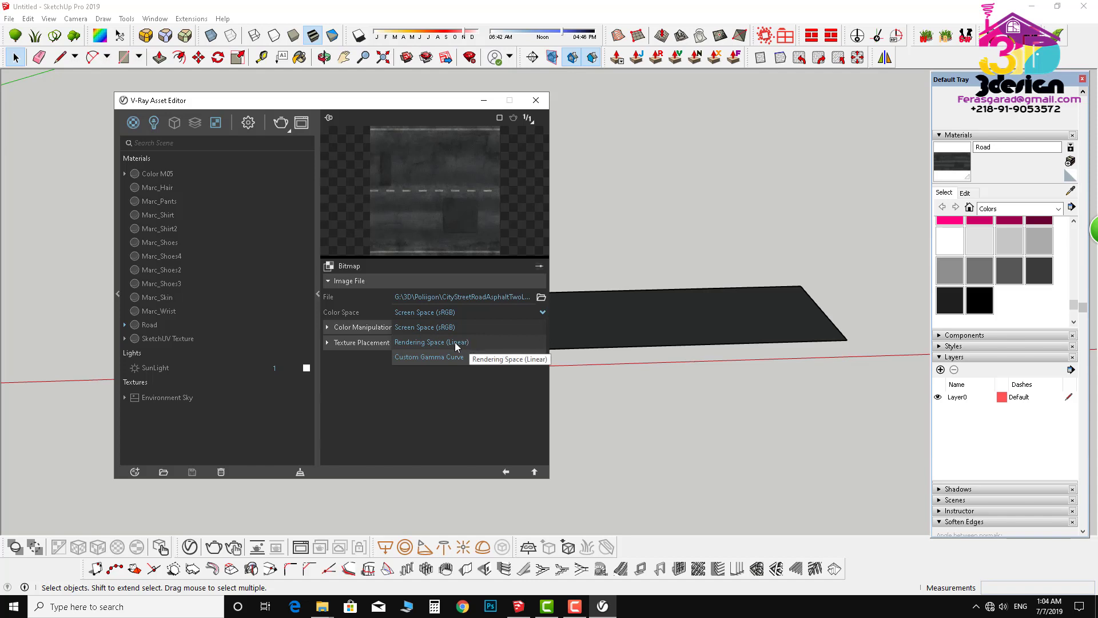
click(436, 342)
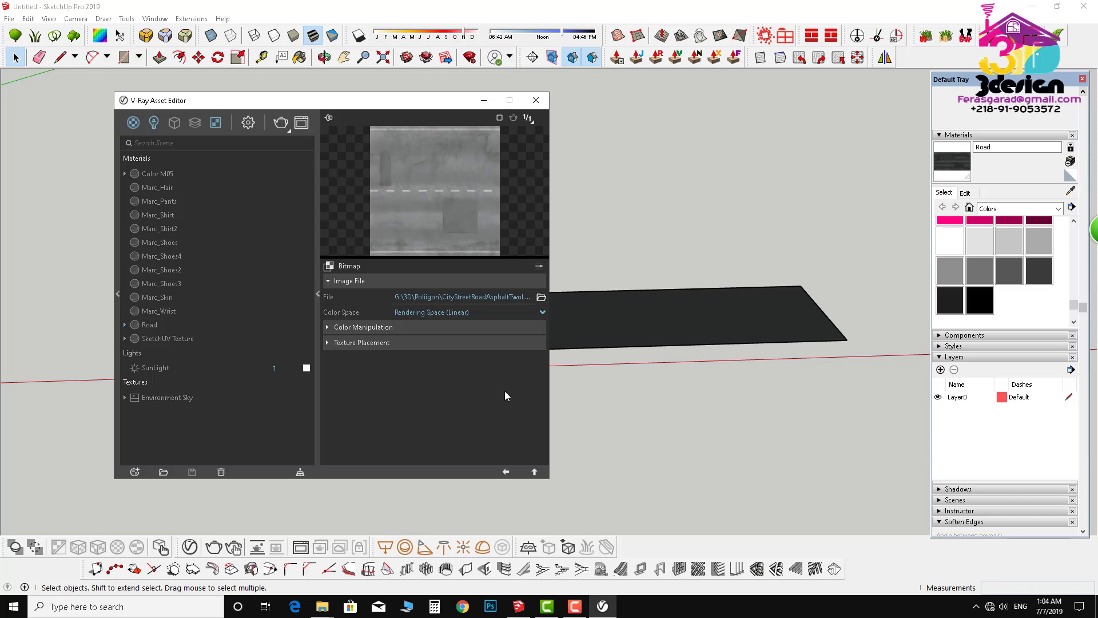
click(506, 472)
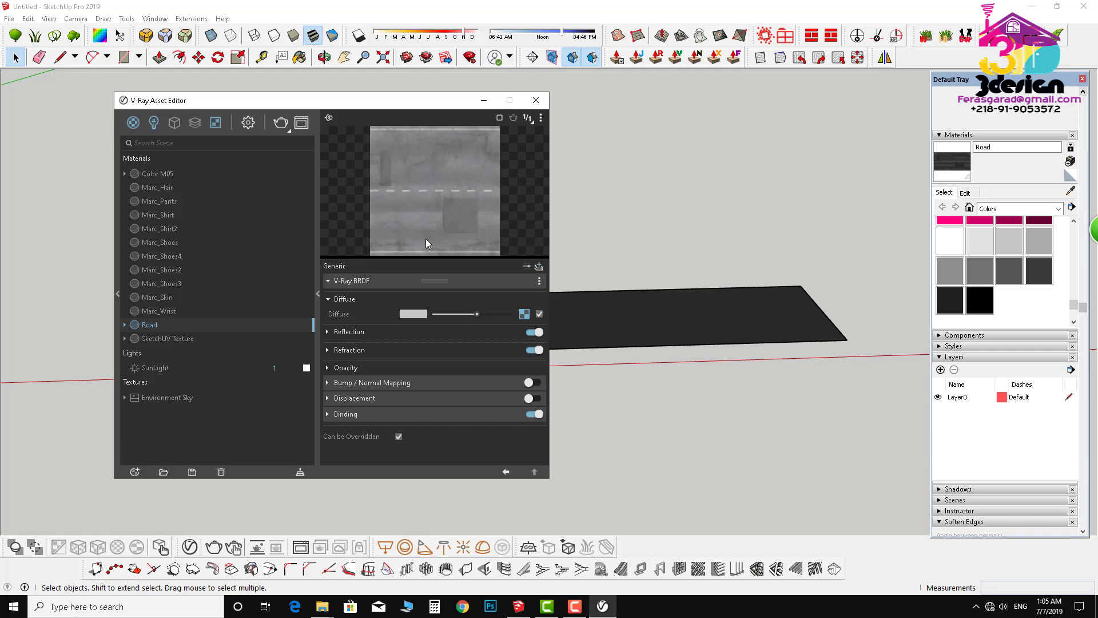
drag(338, 104, 481, 109)
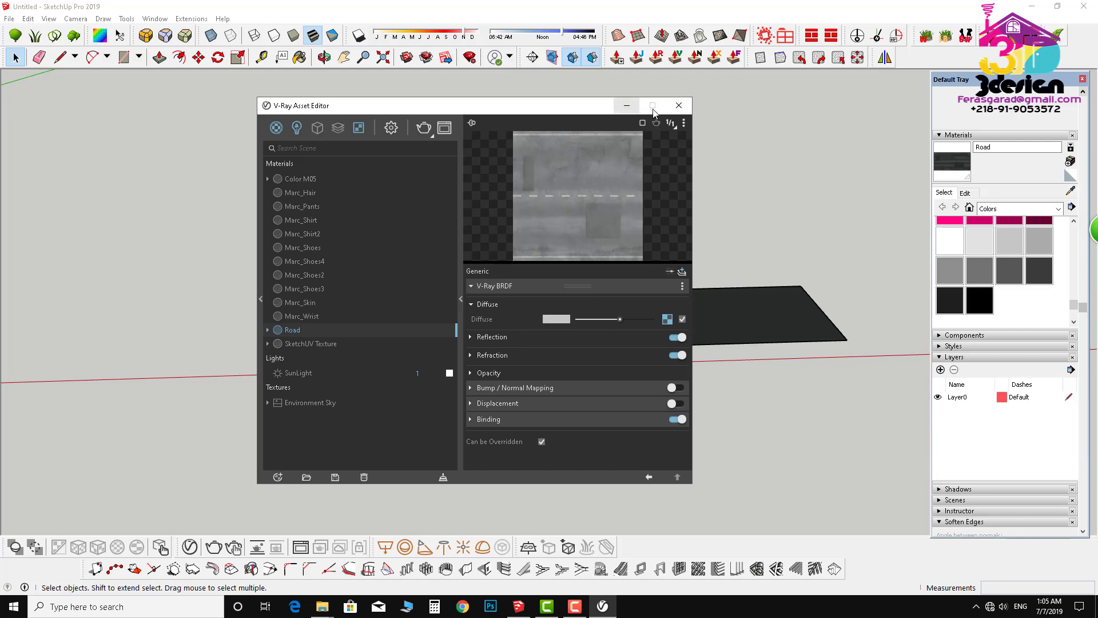
click(627, 106)
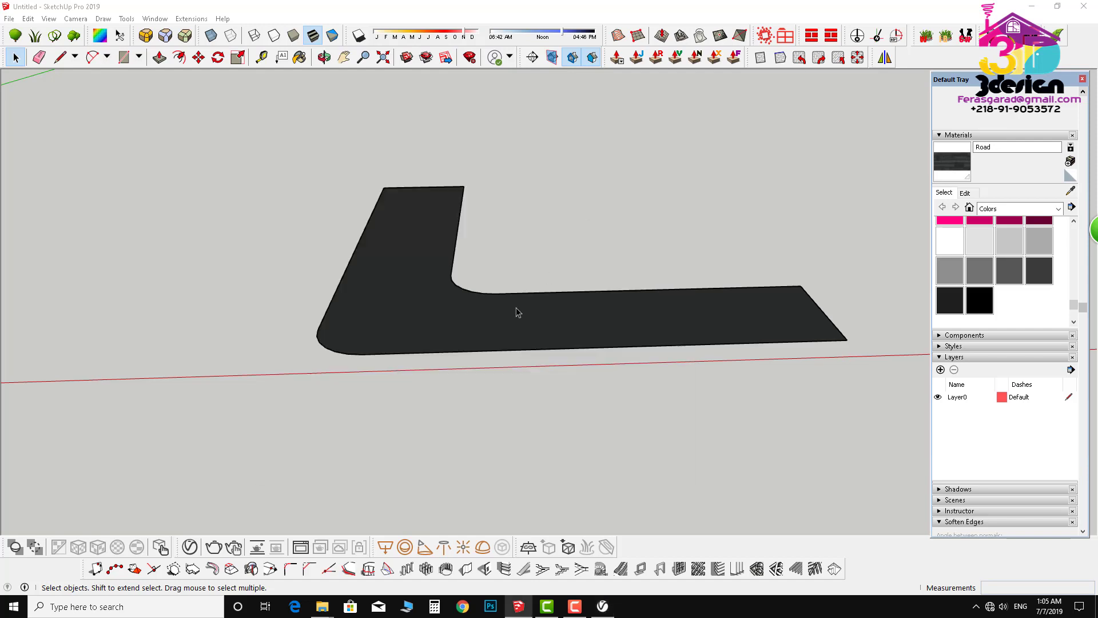
Step: Unlock the Road texture's aspect ratio and set its width and height to 12 m each
scroll(492, 327, up, 3)
middle_drag(372, 190, 372, 191)
scroll(228, 308, down, 2)
scroll(478, 314, up, 4)
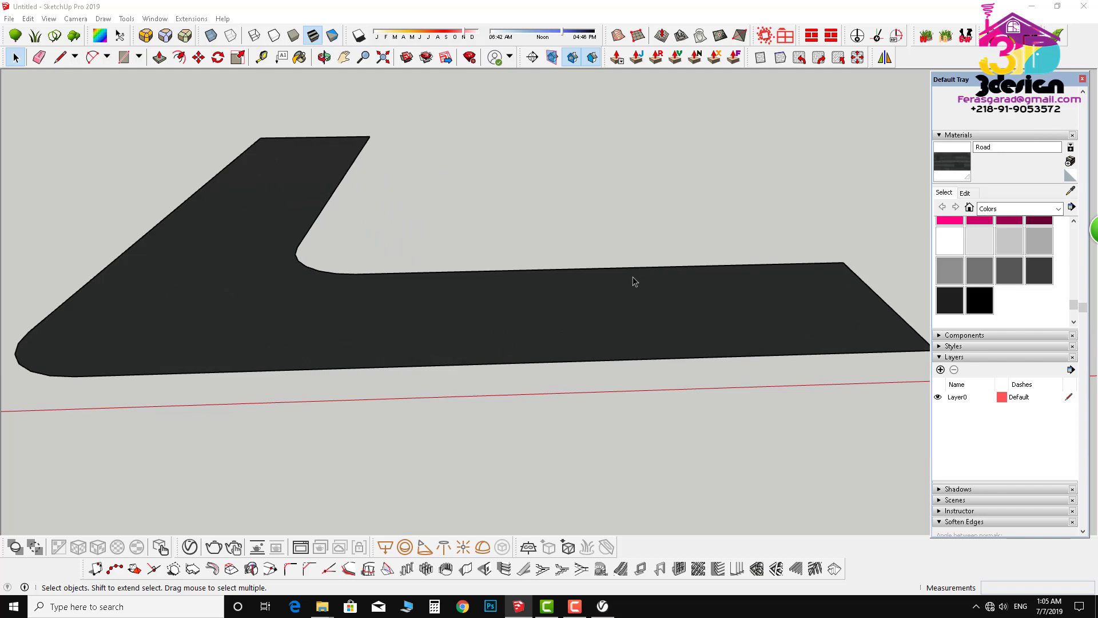
click(1072, 192)
key(space)
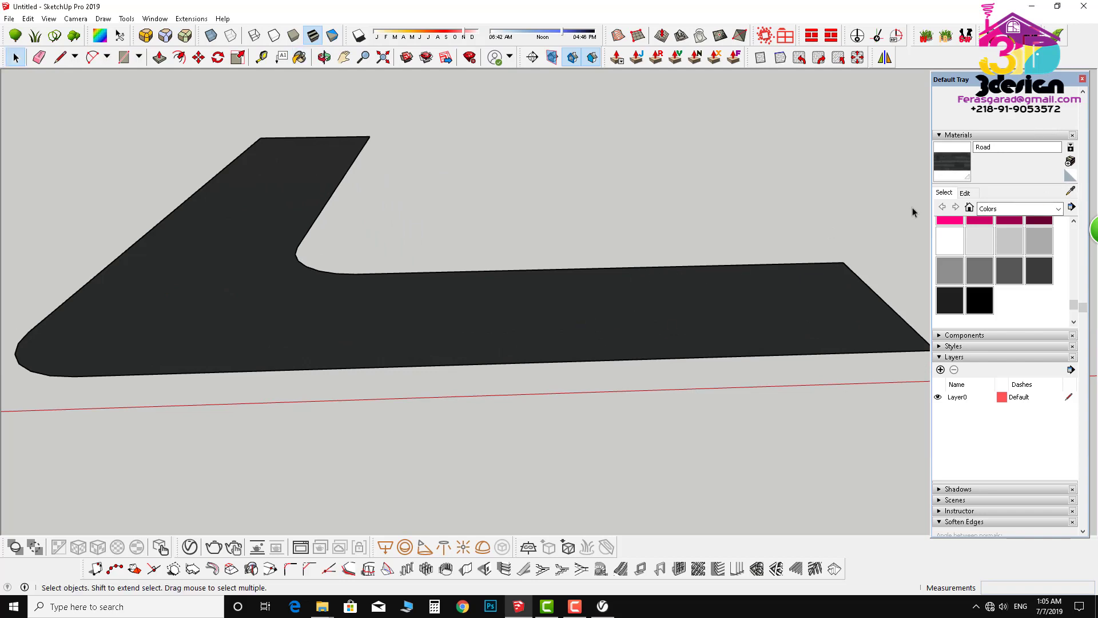
click(965, 193)
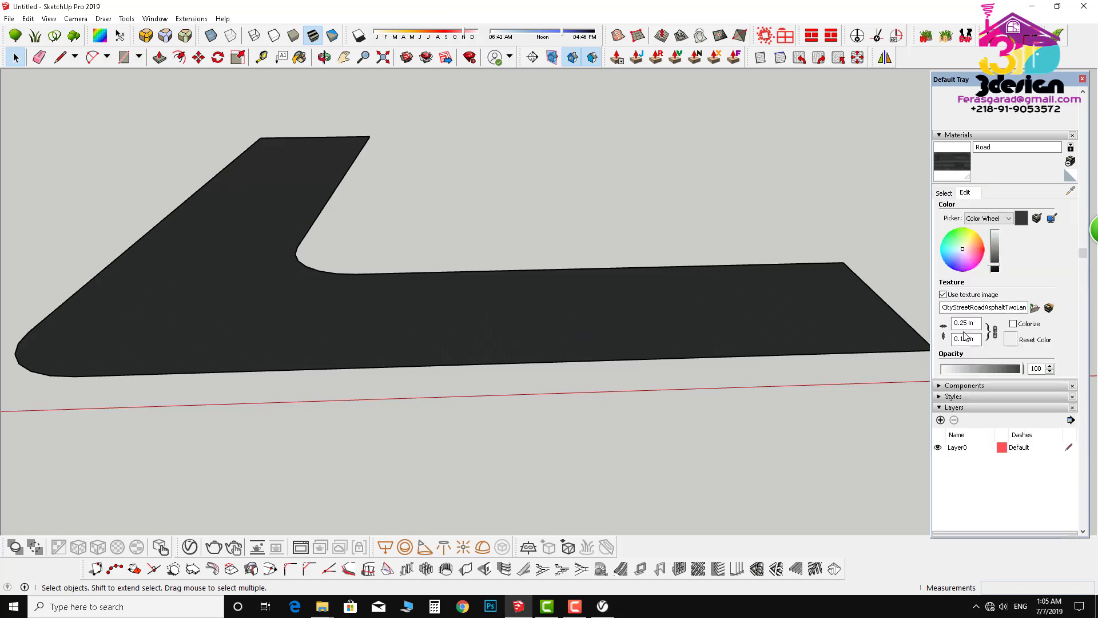
click(995, 332)
click(967, 323)
text(12)
key(Tab)
text(12)
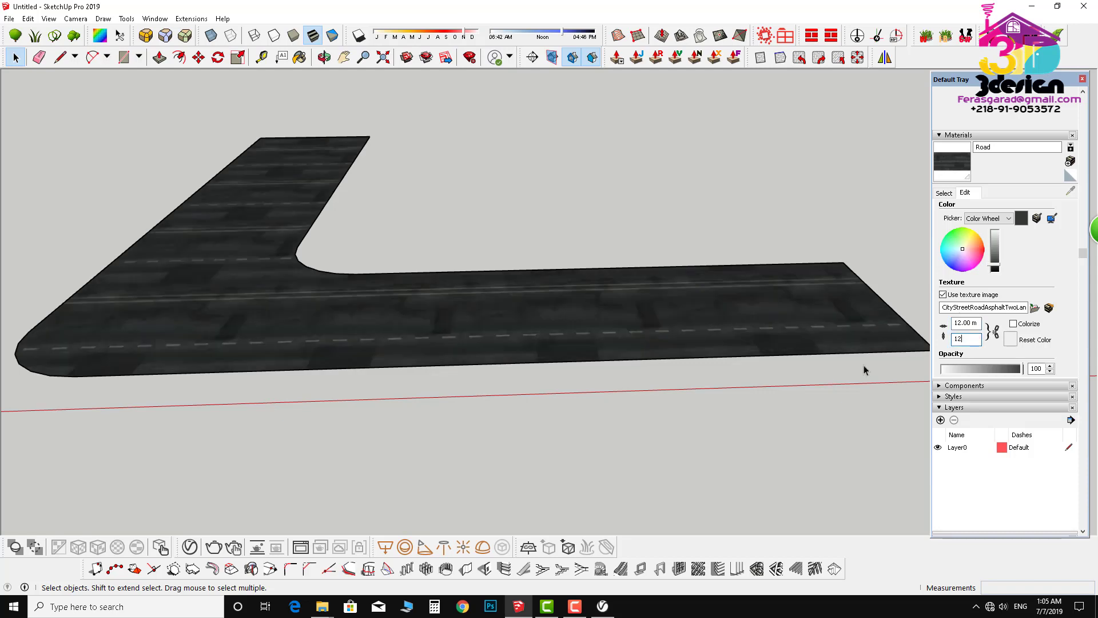
key(Return)
Step: Reposition the texture on the L-shaped face so one tile spans the width of the arm along the red axis
scroll(652, 382, down, 3)
middle_drag(652, 383, 367, 238)
scroll(426, 342, up, 2)
scroll(426, 342, down, 2)
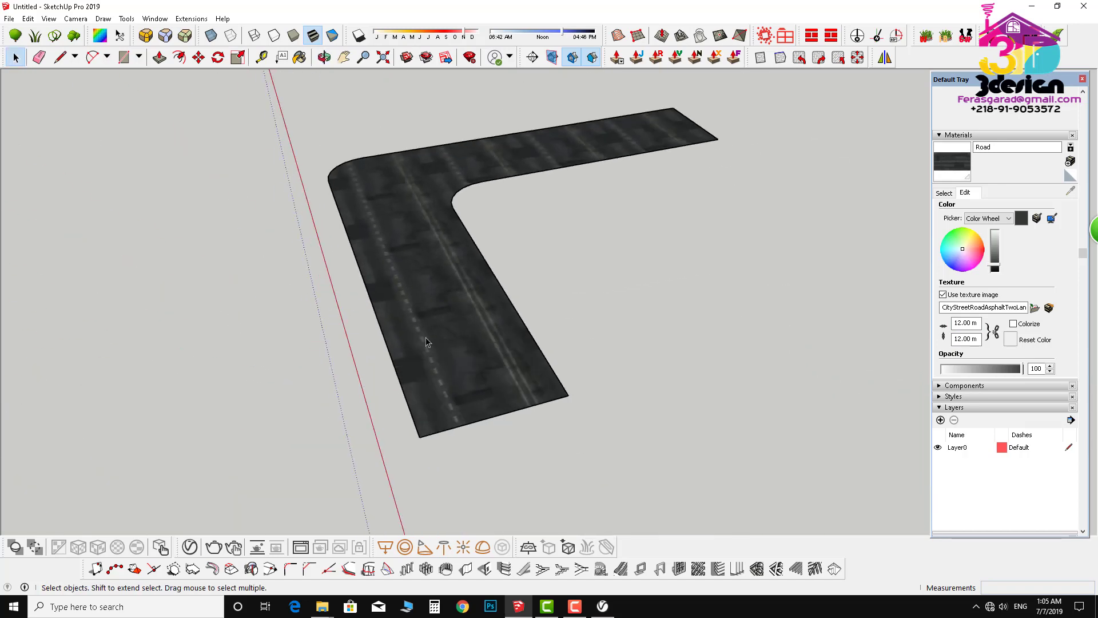
scroll(424, 309, up, 2)
click(418, 255)
right_click(423, 245)
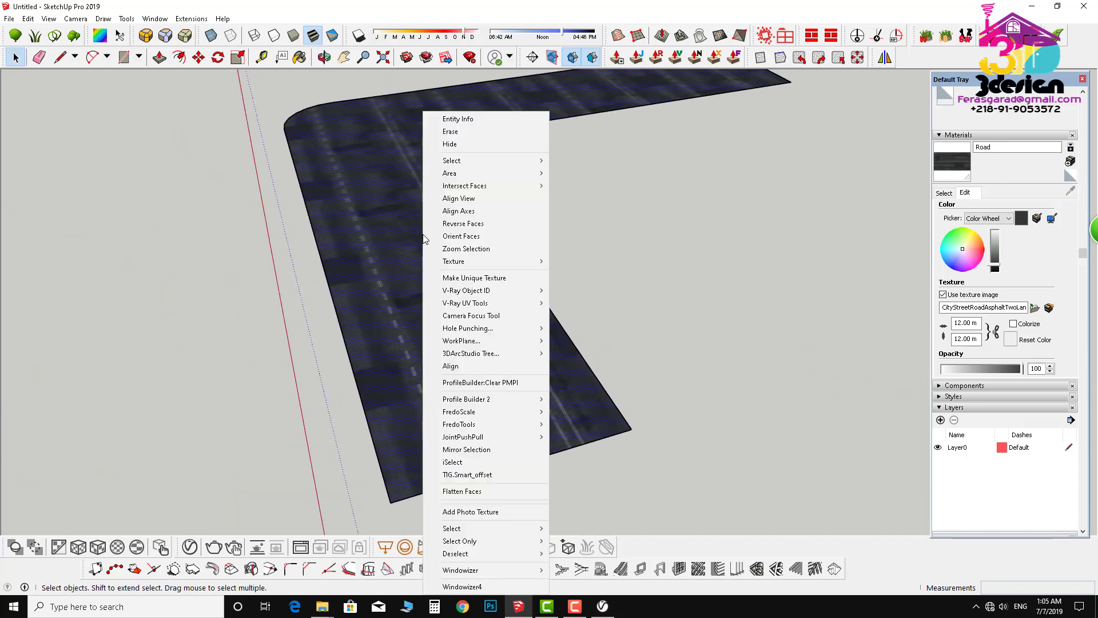
mouse_move(493, 263)
click(579, 262)
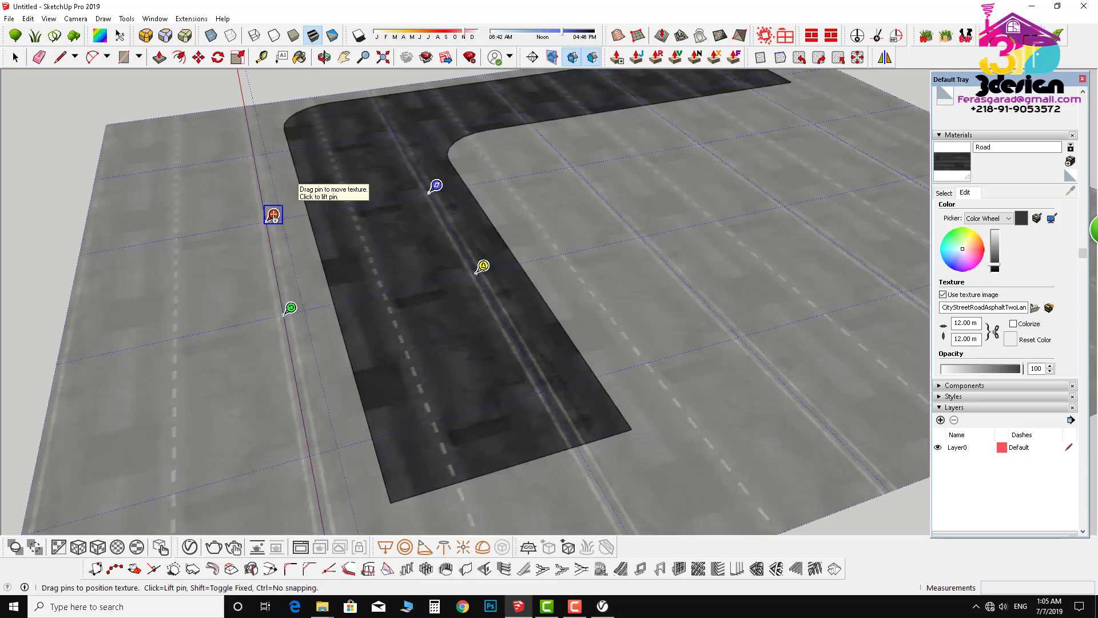
drag(273, 215, 315, 204)
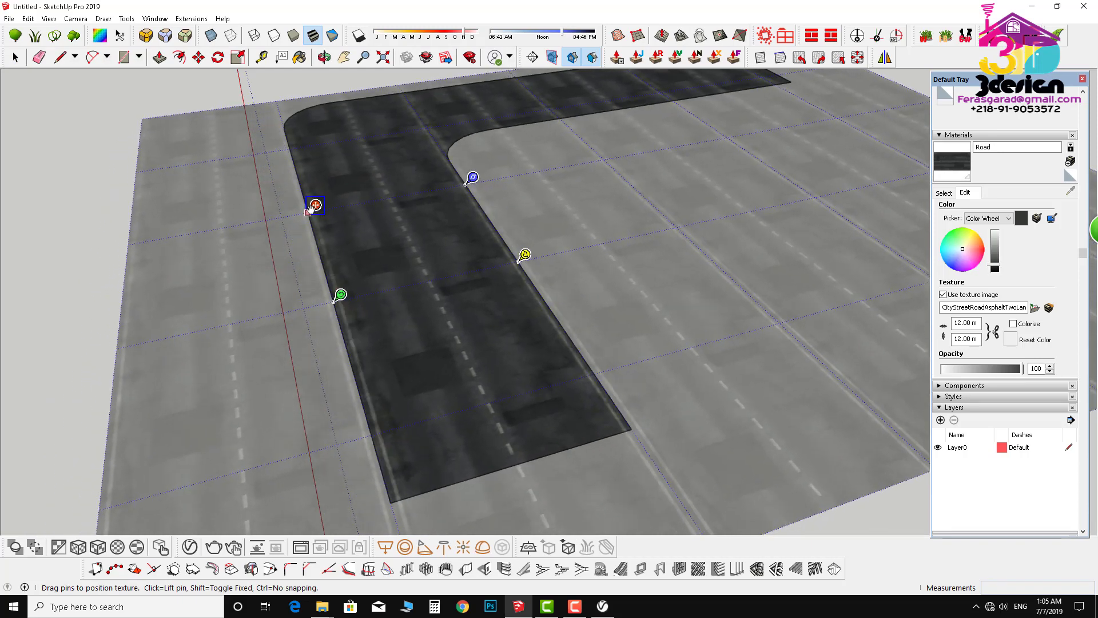
click(31, 234)
Step: Examine how the road markings run along both arms and around the rounded corner
scroll(486, 380, down, 3)
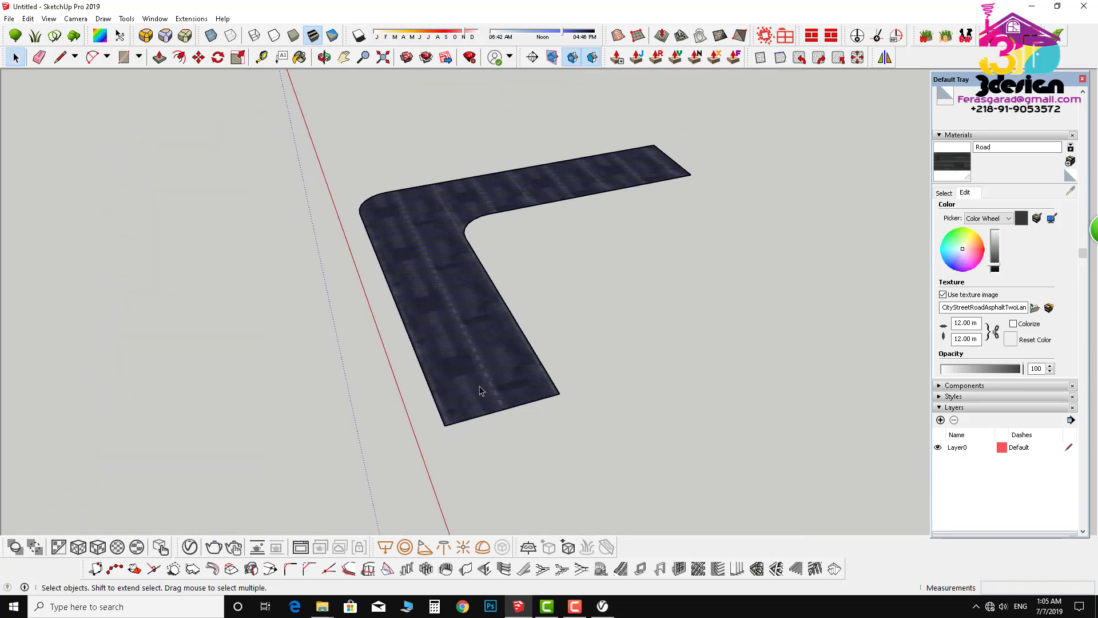
scroll(481, 391, up, 3)
middle_drag(417, 385, 518, 343)
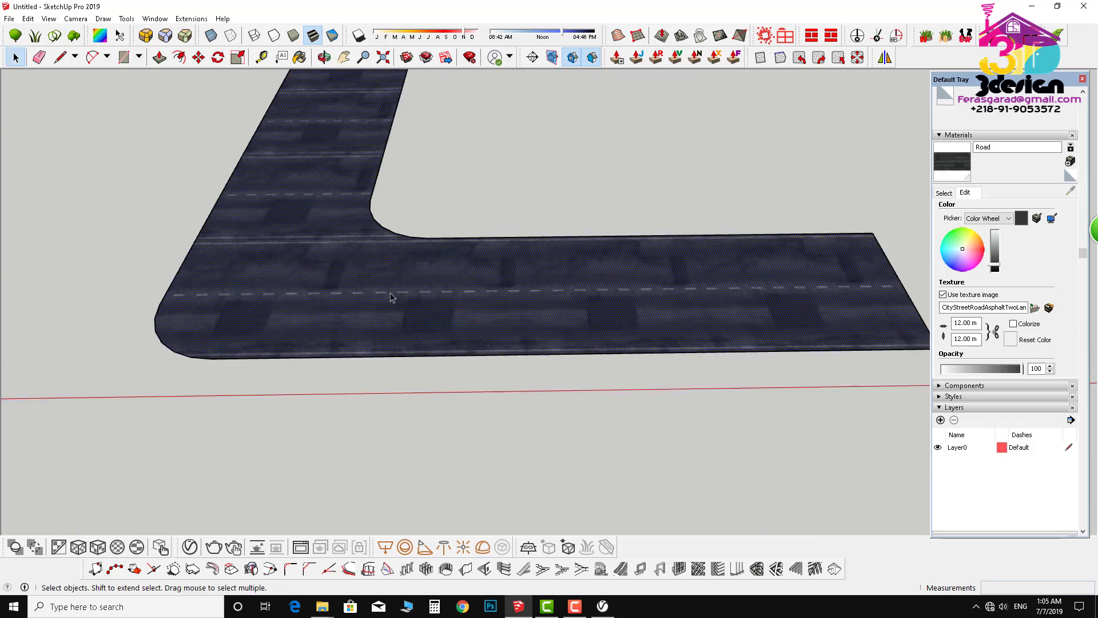
middle_drag(391, 296, 496, 298)
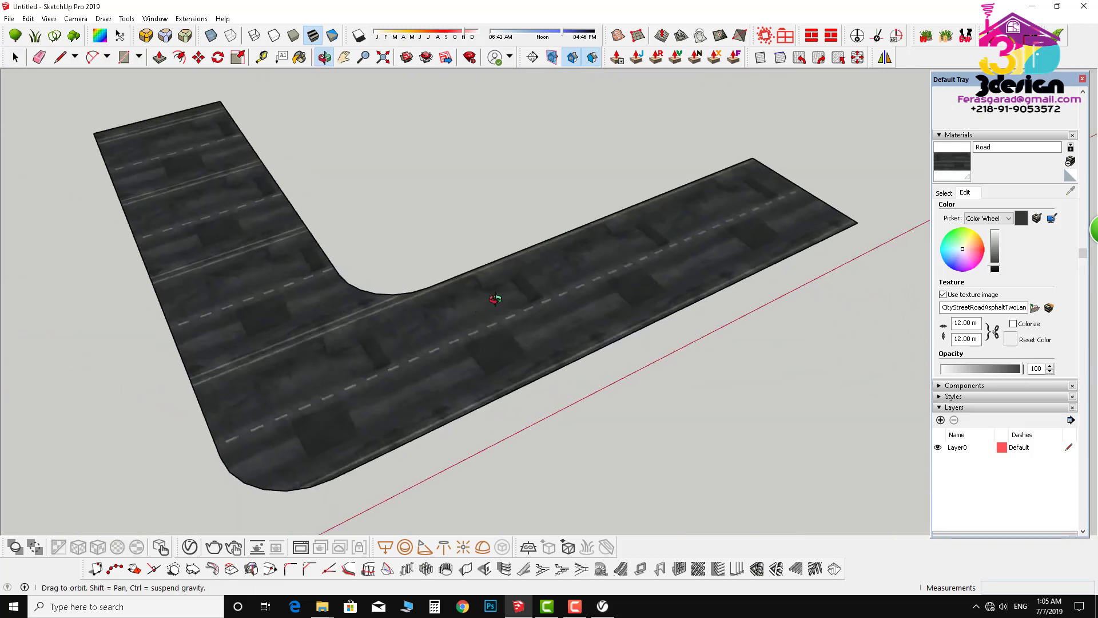
scroll(554, 221, down, 2)
scroll(412, 307, up, 3)
scroll(360, 381, down, 2)
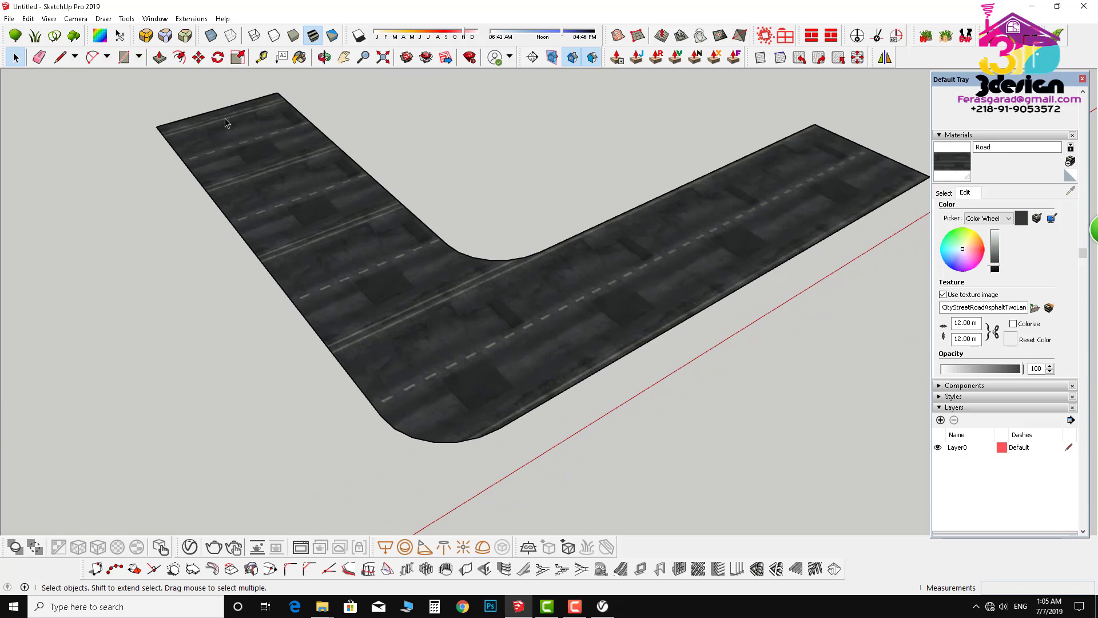
scroll(506, 372, down, 1)
scroll(478, 368, up, 3)
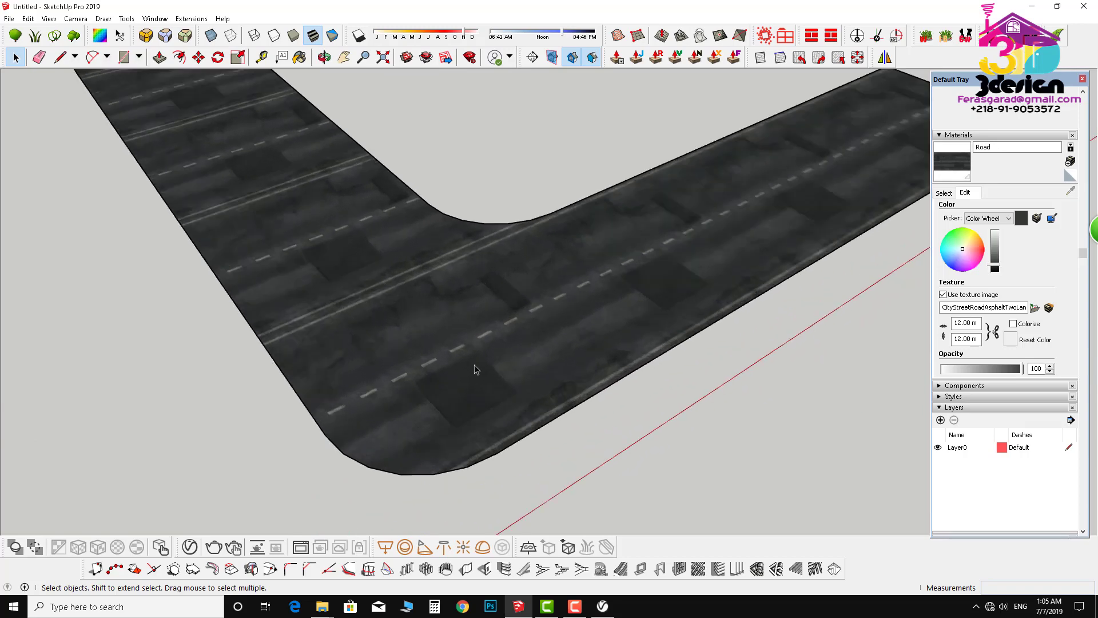
middle_drag(478, 368, 444, 371)
scroll(443, 370, down, 4)
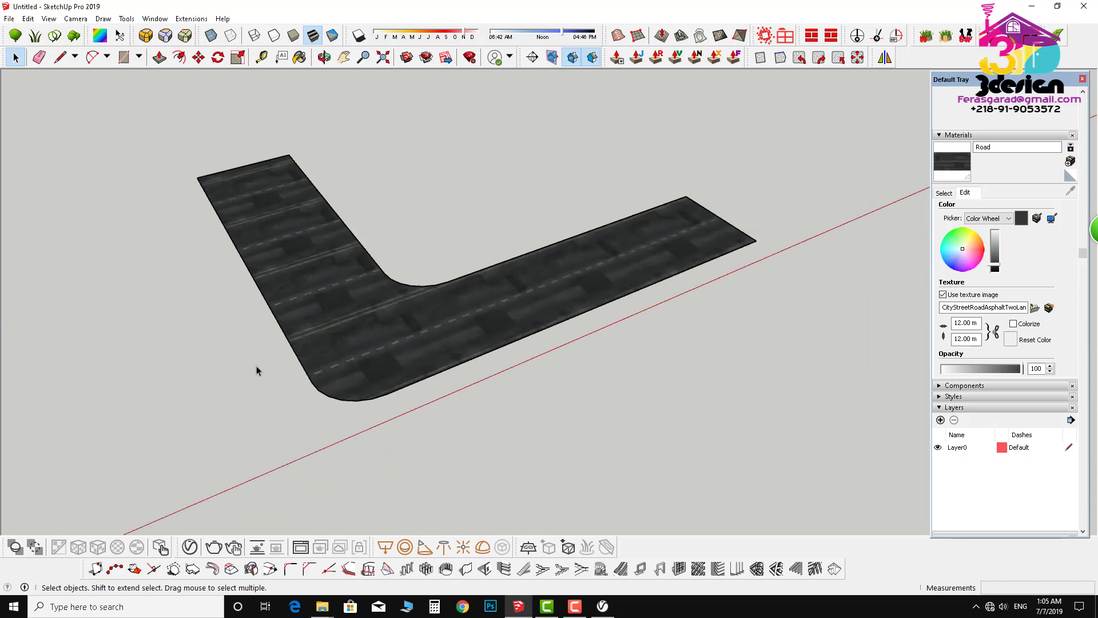
scroll(422, 327, up, 2)
middle_drag(423, 327, 356, 346)
scroll(188, 349, down, 4)
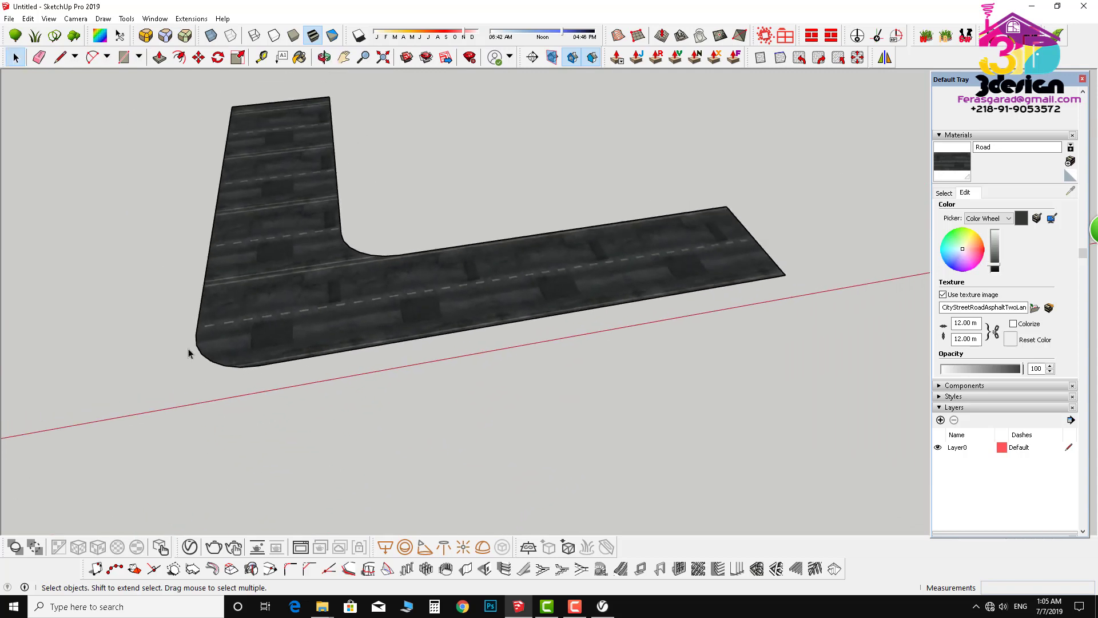
scroll(546, 283, up, 3)
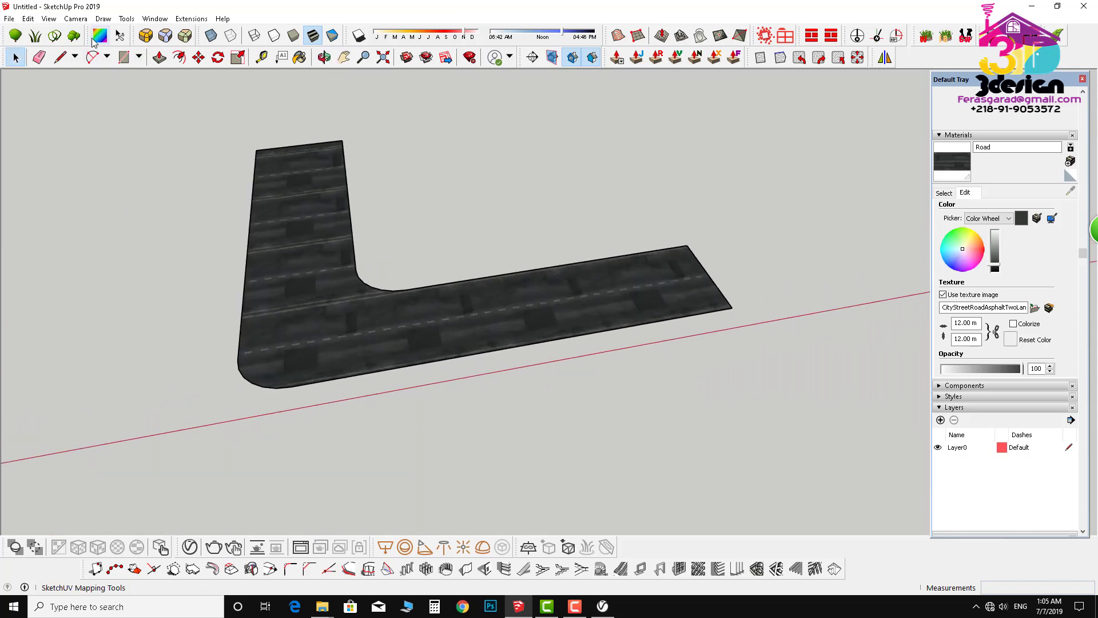
Step: Detach the SketchUV toolbar and float it over the drawing area
mouse_move(90, 36)
mouse_down()
mouse_move(86, 106)
mouse_move(117, 136)
mouse_up()
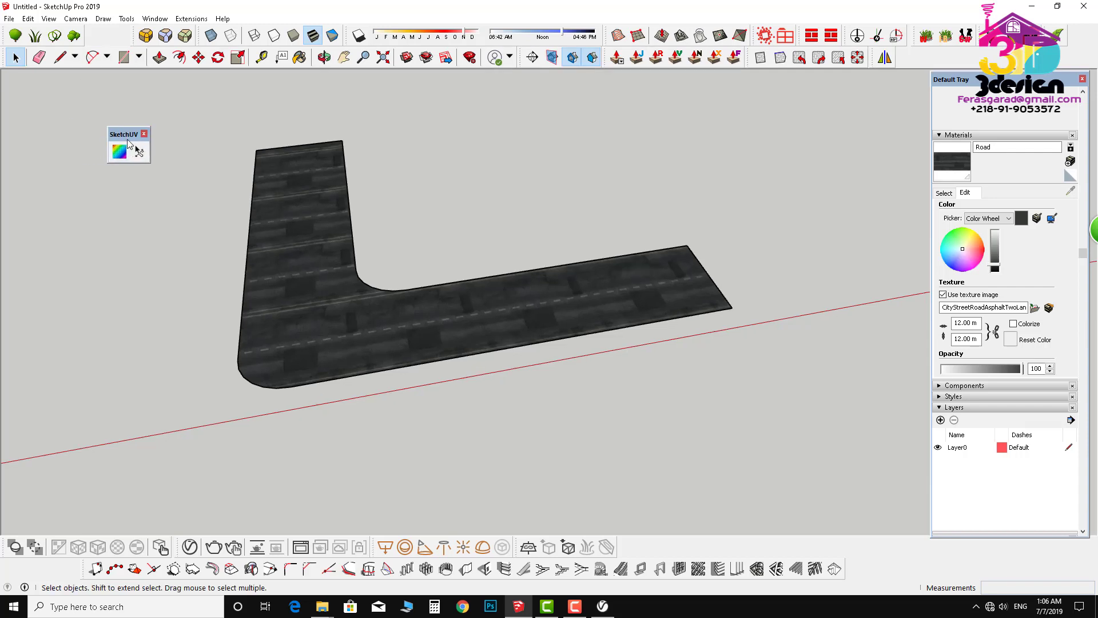
click(155, 18)
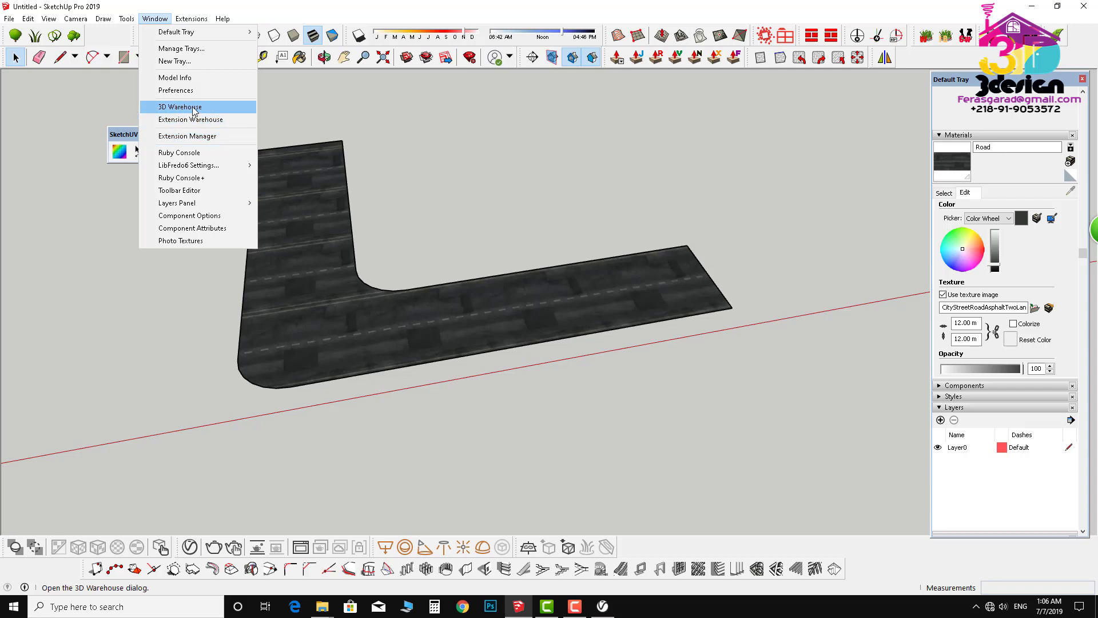
click(130, 140)
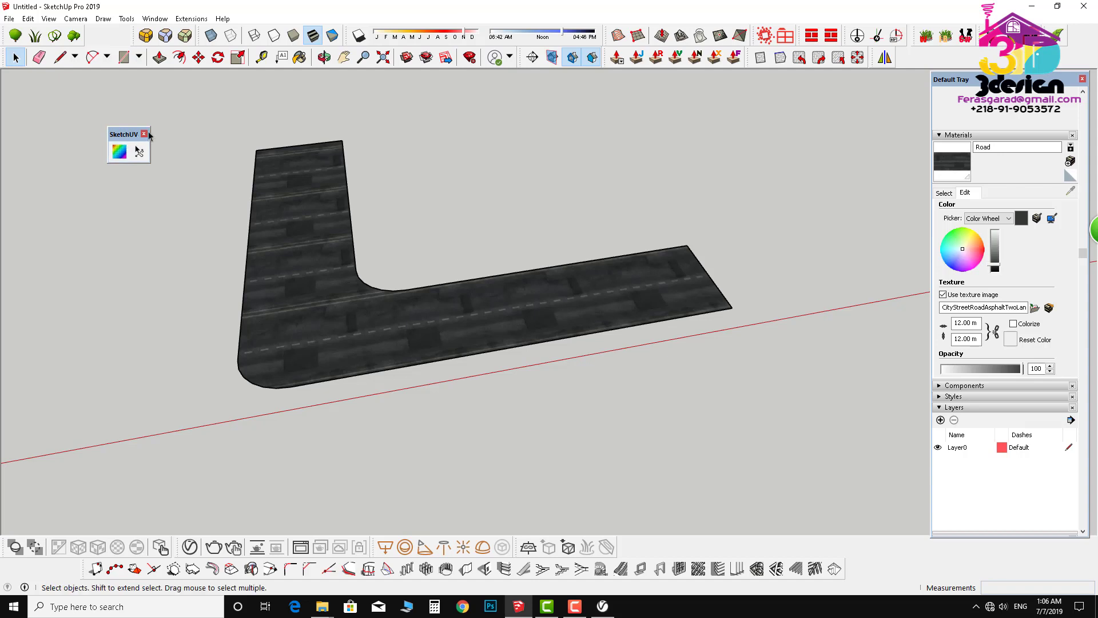
Step: Push/Pull the L-shaped road face upward into a very thin slab
middle_drag(702, 354, 740, 290)
scroll(654, 312, down, 2)
scroll(687, 338, up, 6)
scroll(642, 284, down, 1)
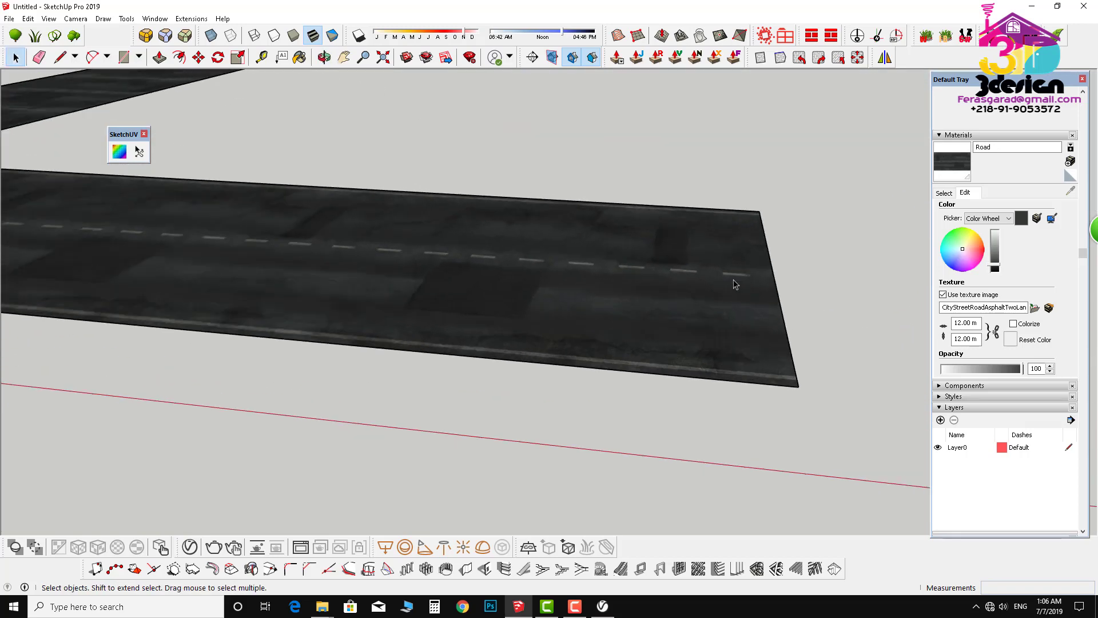
key(p)
click(733, 279)
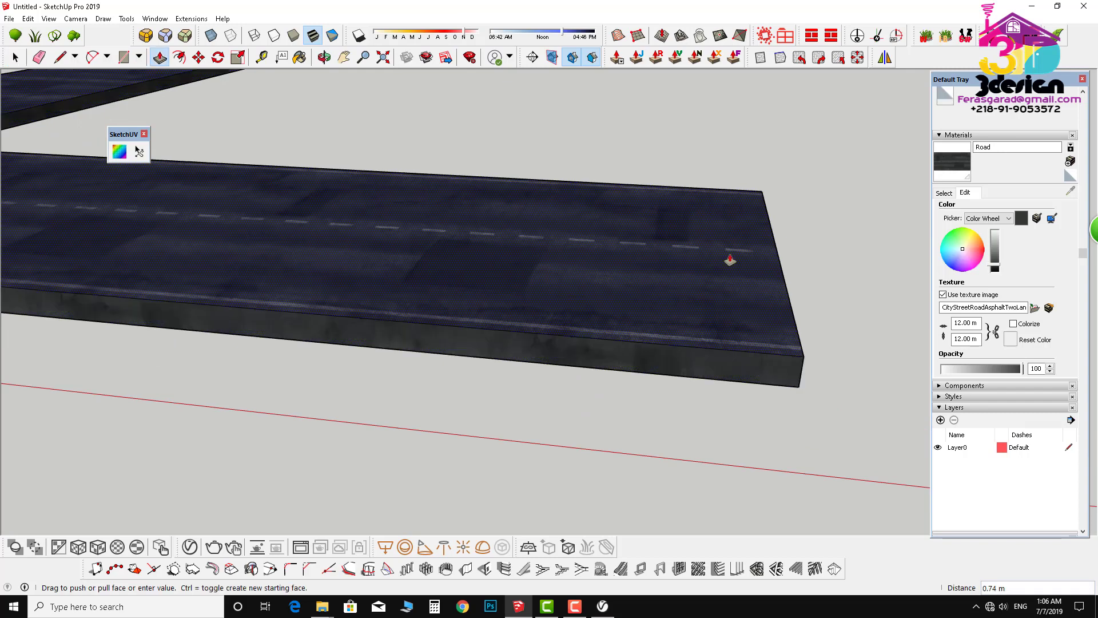
key(Return)
key(space)
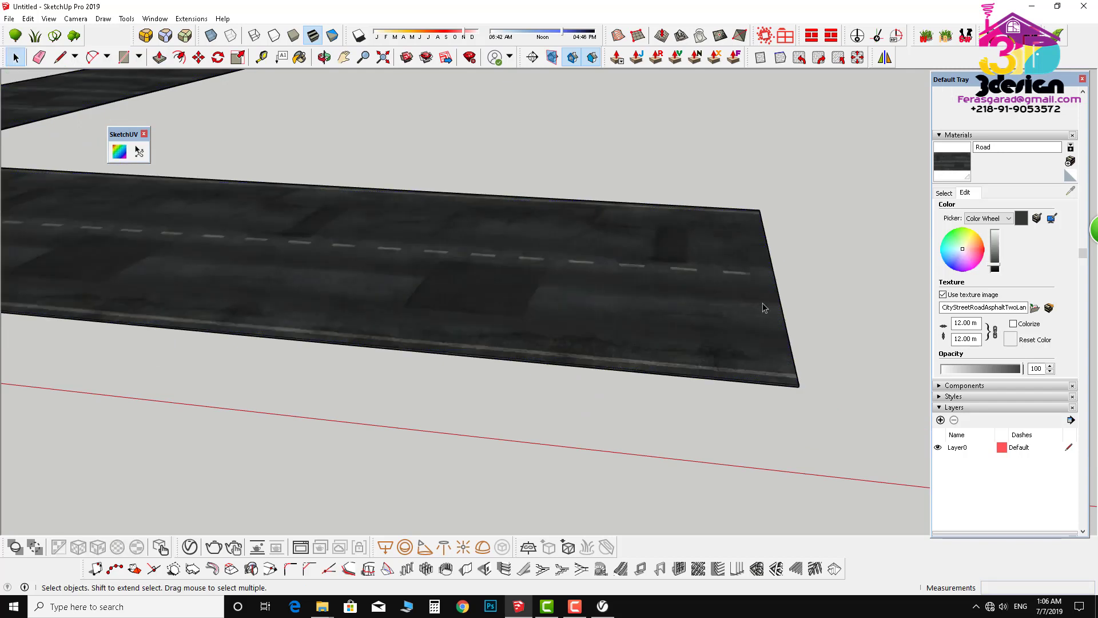
Step: Select the slab's top face and set the SketchUV mapping anchor at the outer corner of the red-axis arm's end
middle_drag(766, 309, 748, 349)
scroll(833, 318, down, 3)
mouse_move(833, 318)
middle_down()
mouse_move(625, 314)
mouse_move(698, 307)
middle_up()
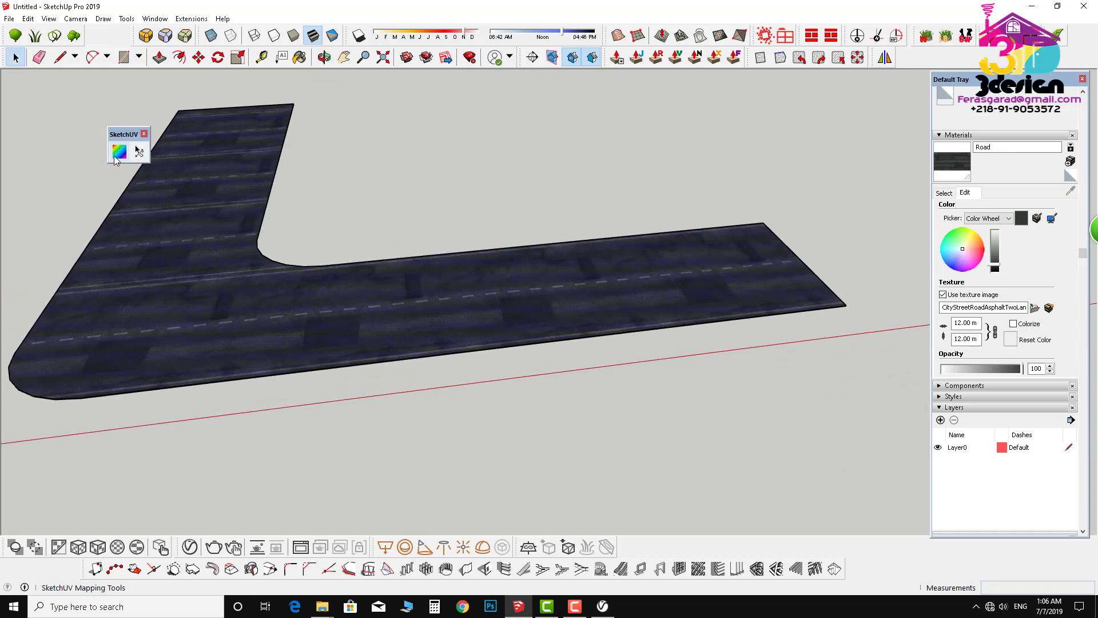
click(118, 152)
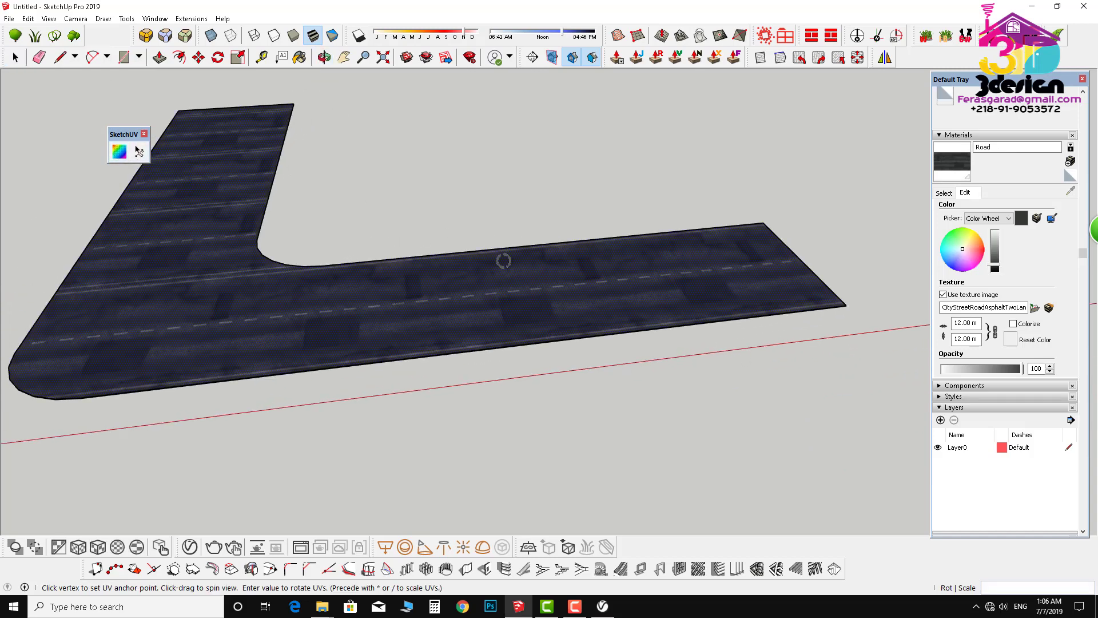
scroll(852, 309, up, 4)
scroll(846, 303, up, 3)
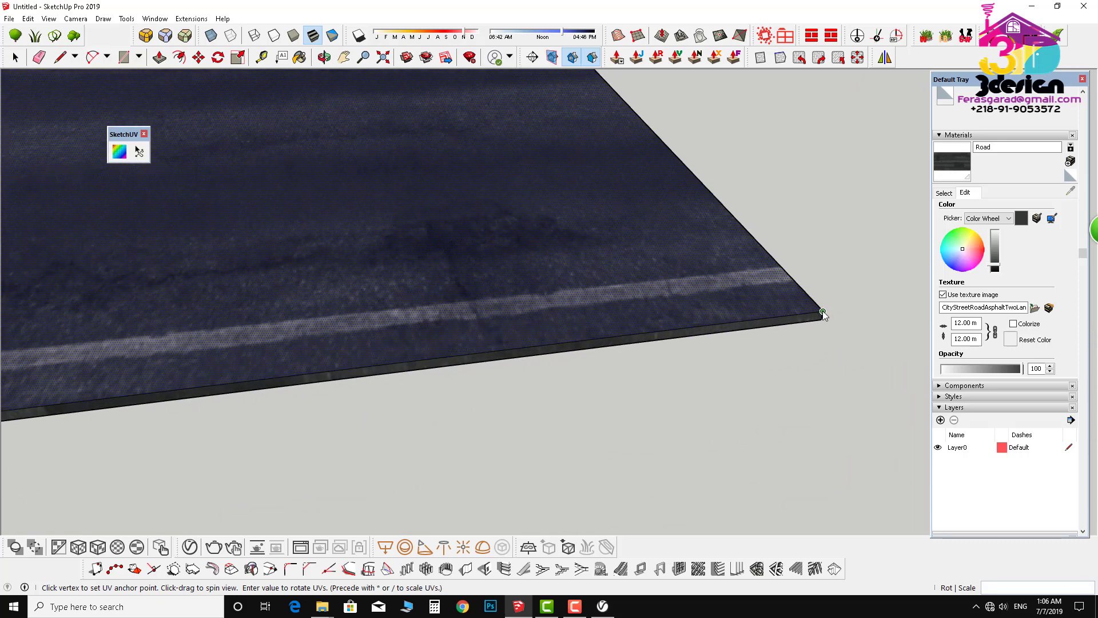
click(823, 312)
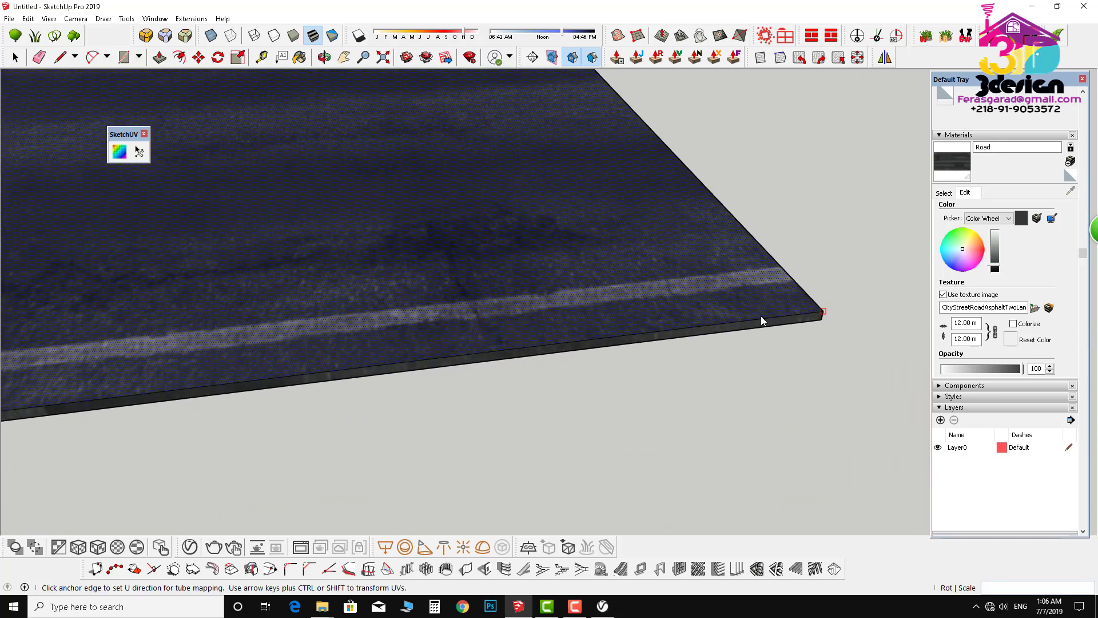
Step: Set the outer long edge of the red-axis arm as the U direction and apply a SketchUV Tube Map to the road's top face
click(668, 334)
right_click(668, 334)
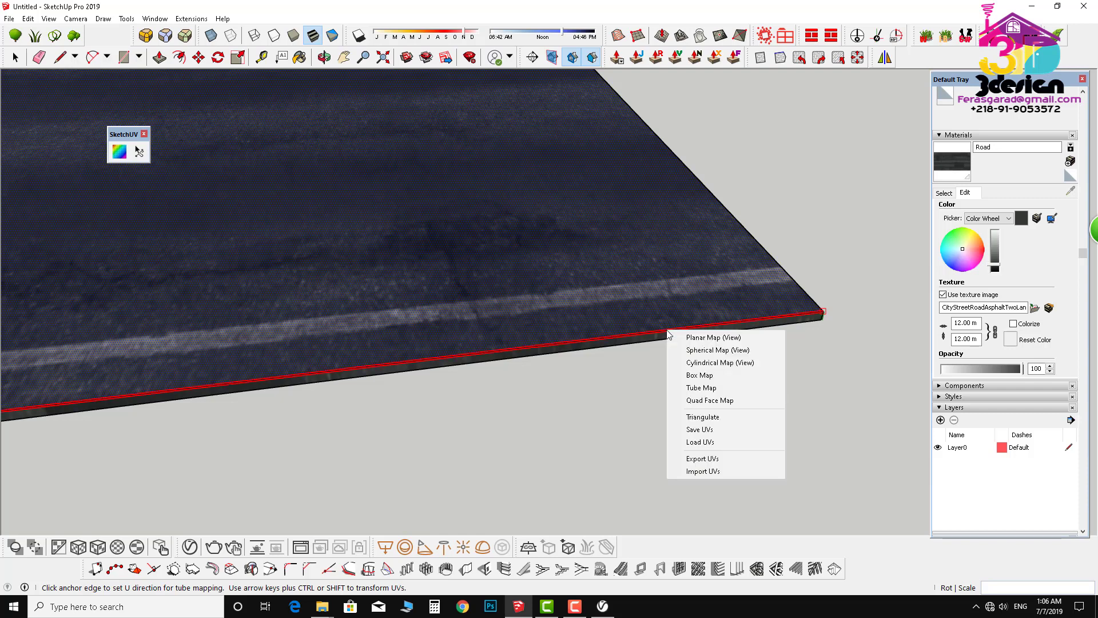
click(707, 388)
middle_drag(707, 392, 838, 402)
scroll(838, 403, down, 5)
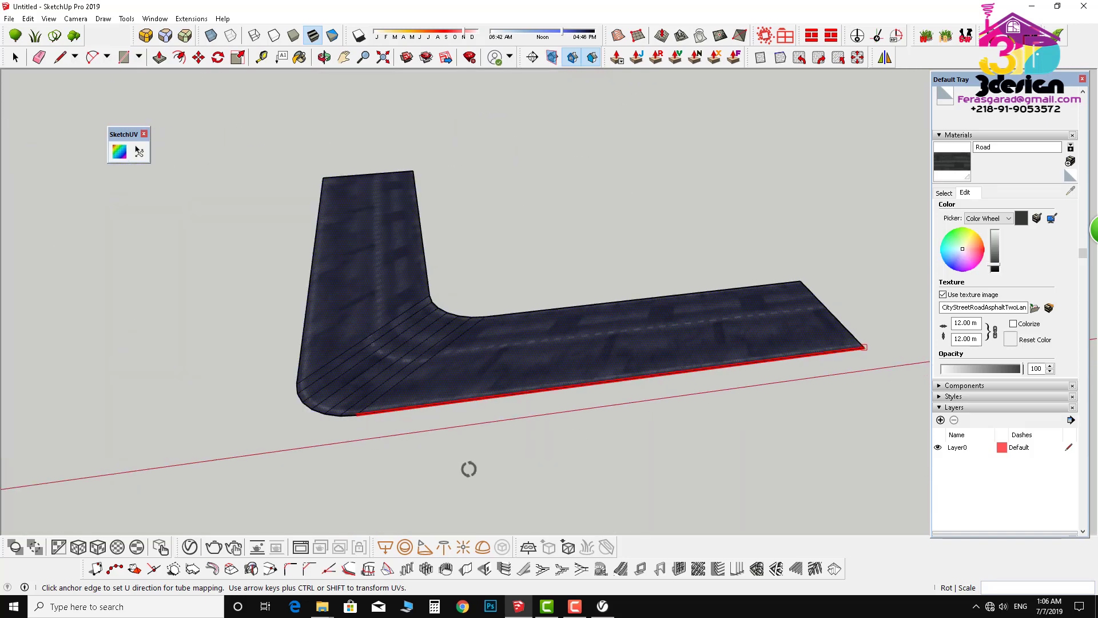
Step: Render the road's bend with V-Ray and inspect the lane markings around the corner in the frame buffer
middle_drag(466, 466, 438, 415)
scroll(438, 415, up, 2)
scroll(438, 415, up, 4)
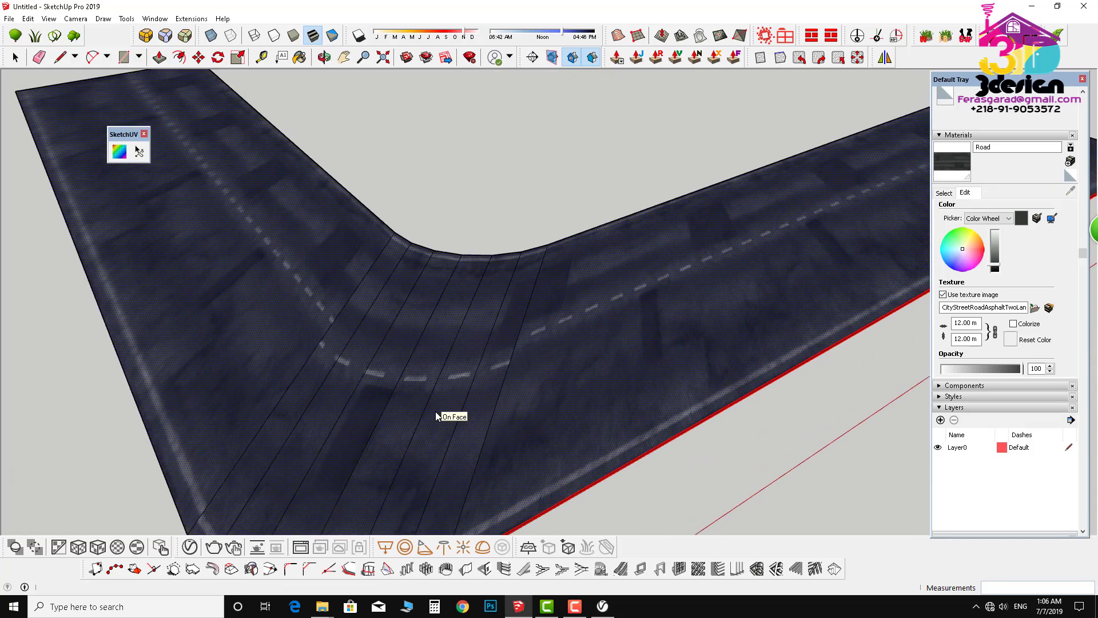
middle_drag(657, 416, 438, 427)
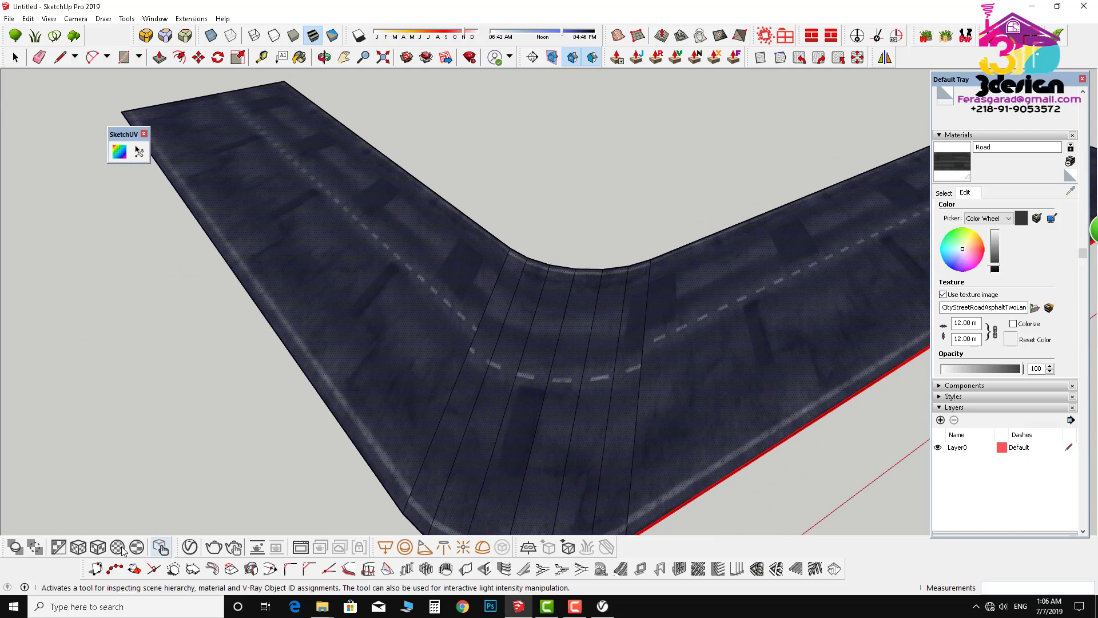
click(214, 548)
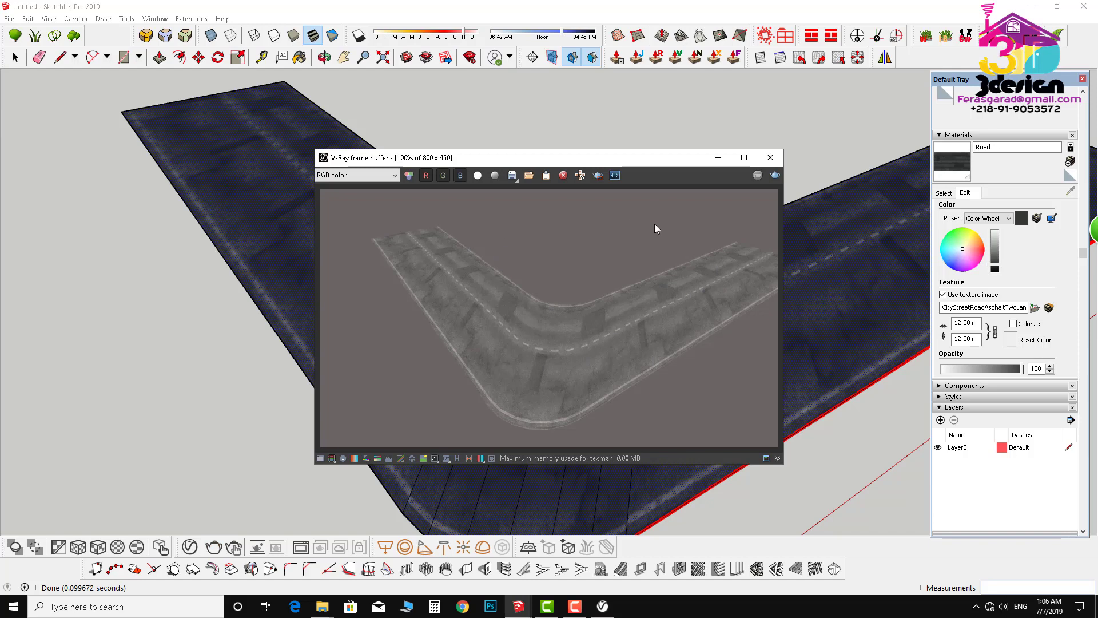
scroll(660, 310, up, 2)
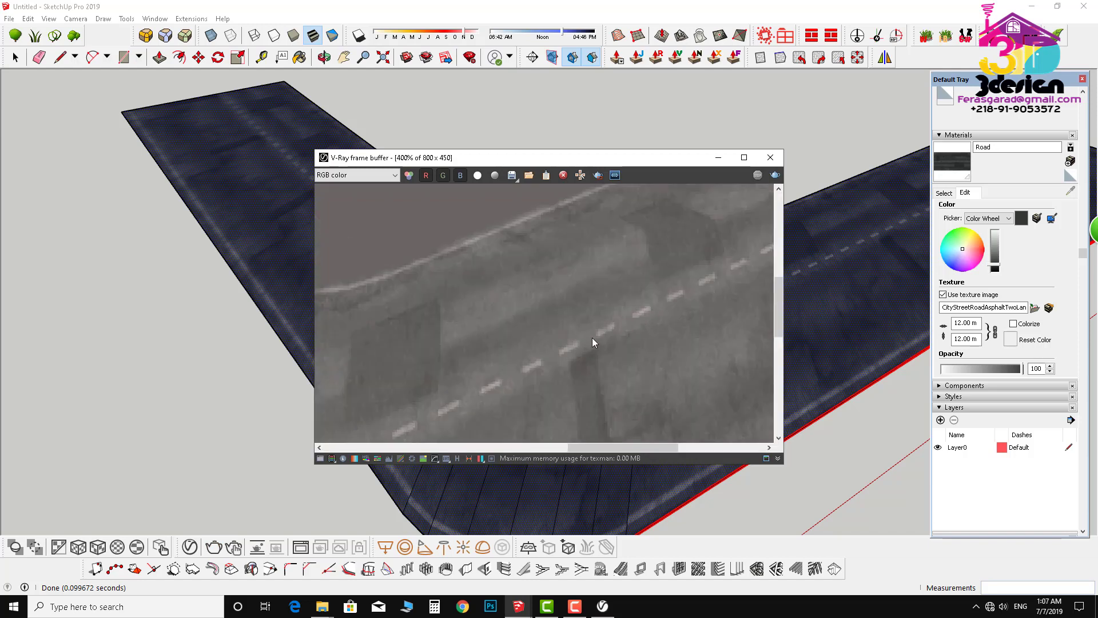
scroll(592, 338, down, 3)
scroll(592, 341, up, 2)
scroll(574, 282, down, 1)
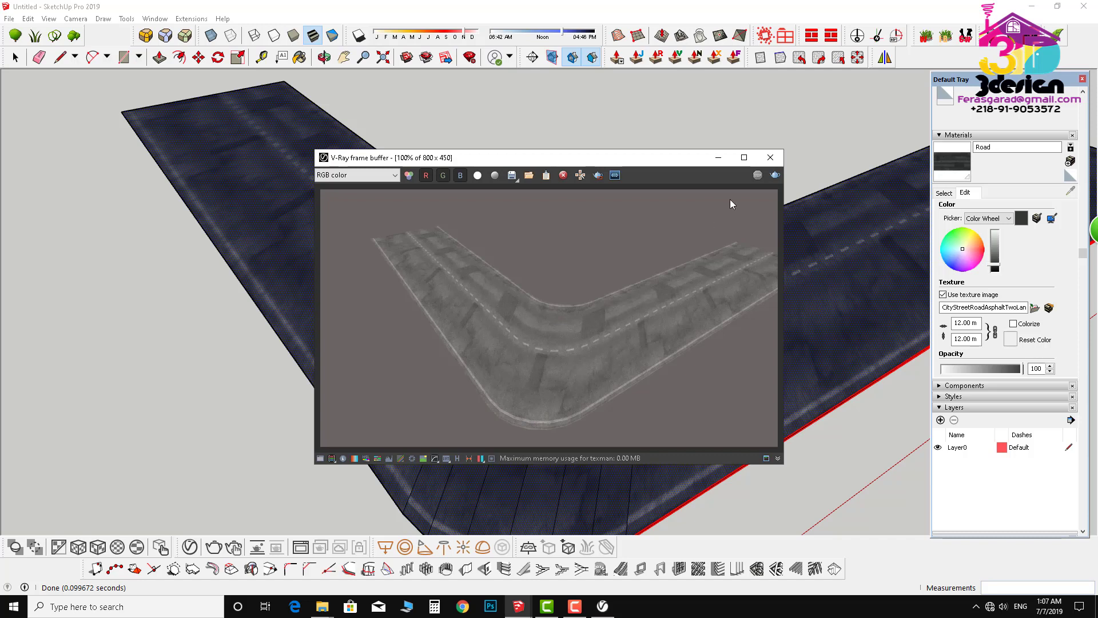
scroll(554, 335, up, 1)
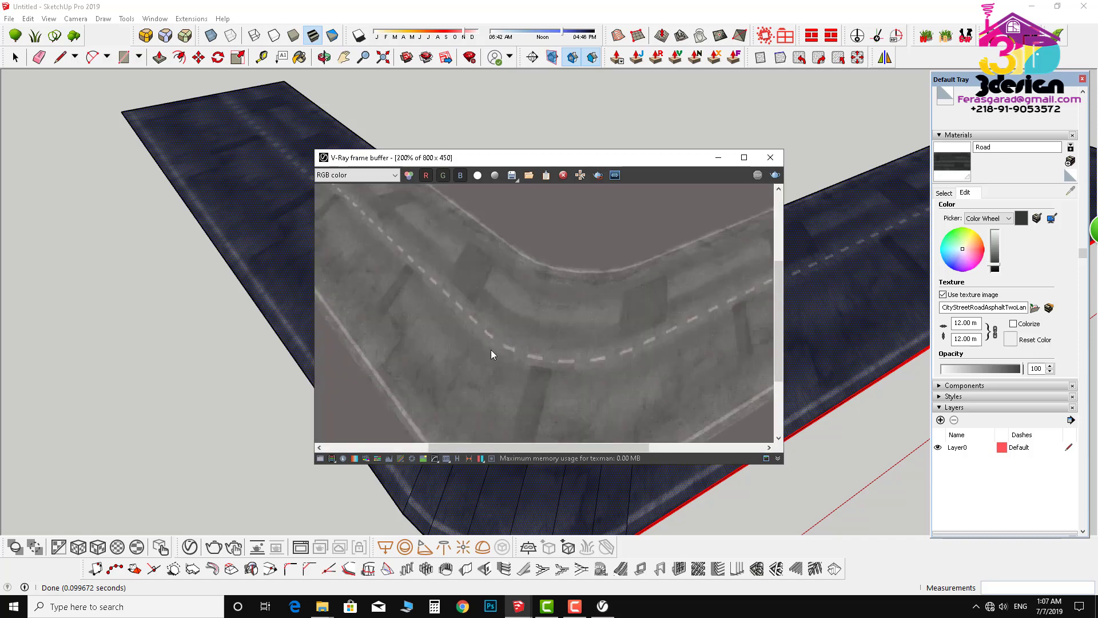
scroll(534, 317, down, 1)
click(770, 158)
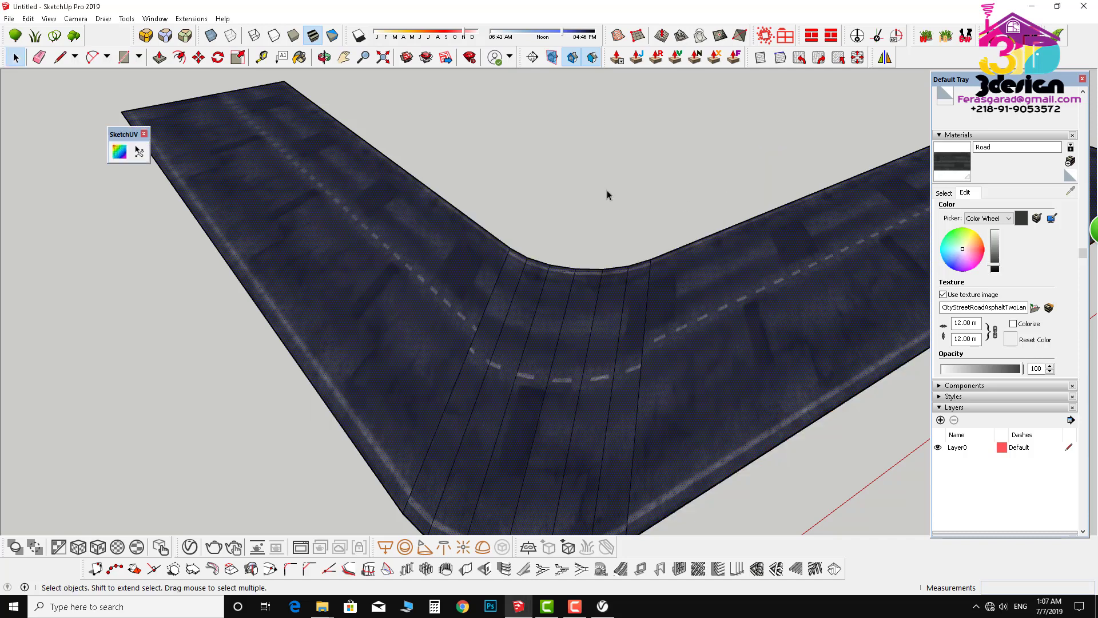
Step: Close the floating SketchUV toolbar and examine how the lane markings follow the road's bend
click(145, 133)
scroll(138, 263, down, 3)
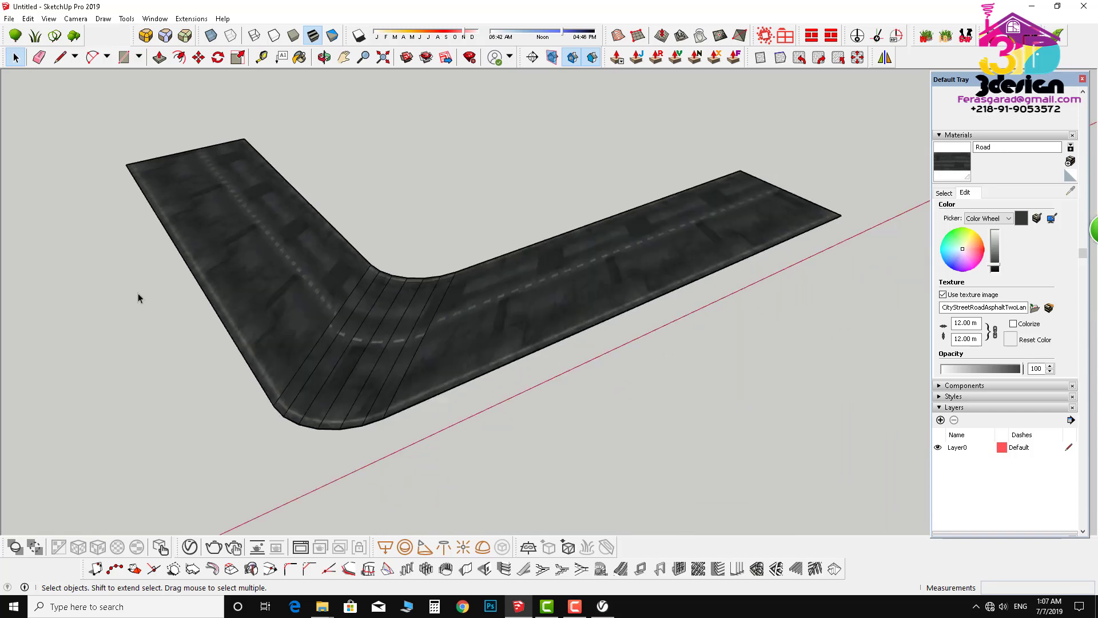
middle_drag(489, 306, 513, 367)
scroll(465, 278, up, 3)
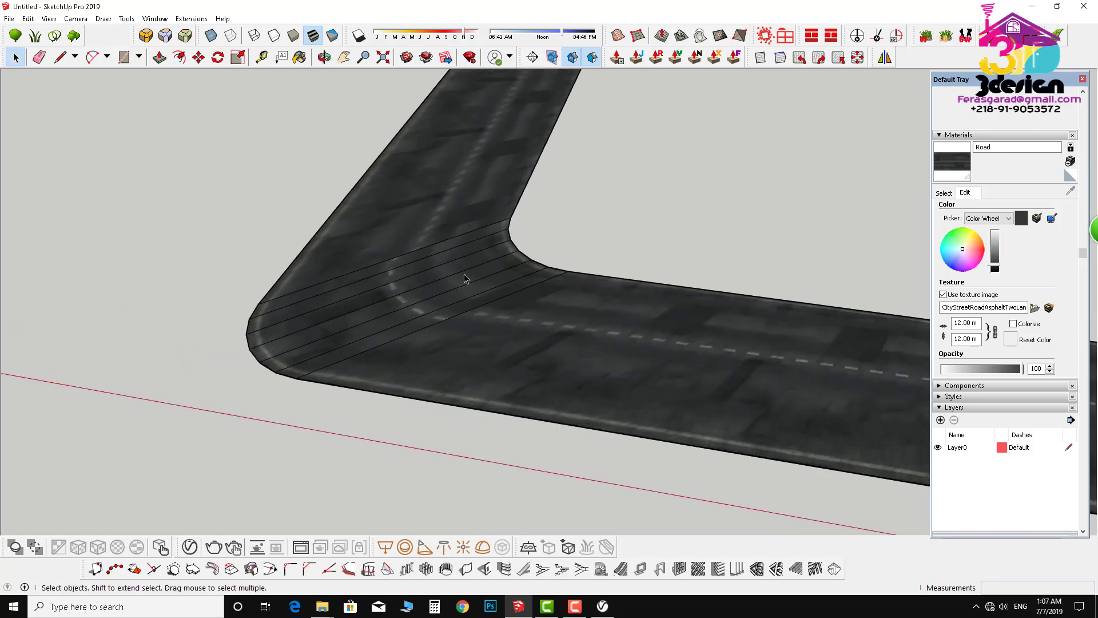
scroll(464, 298, up, 4)
scroll(355, 425, down, 1)
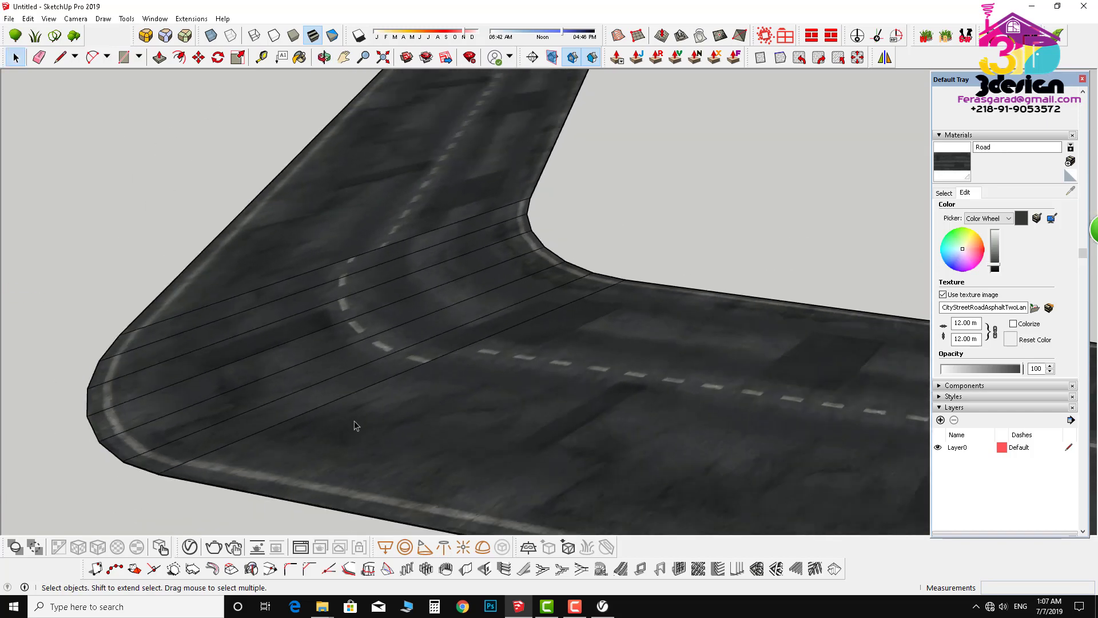
Step: Set the color space of the Road material's diffuse bitmap to Screen Space (sRGB) in the V-Ray Asset Editor
click(190, 547)
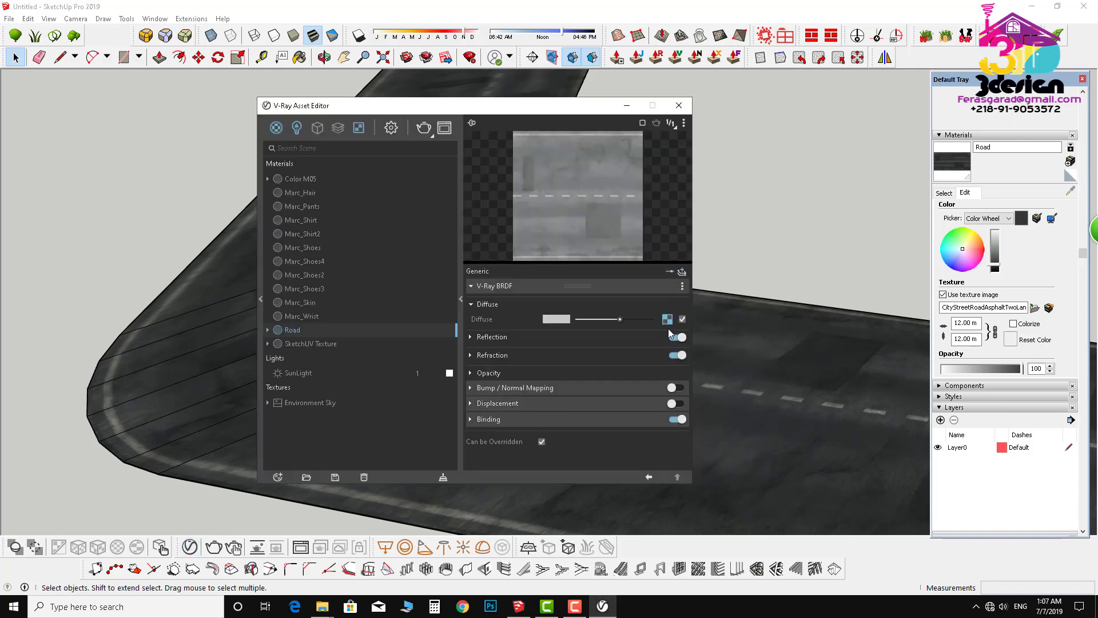
click(667, 318)
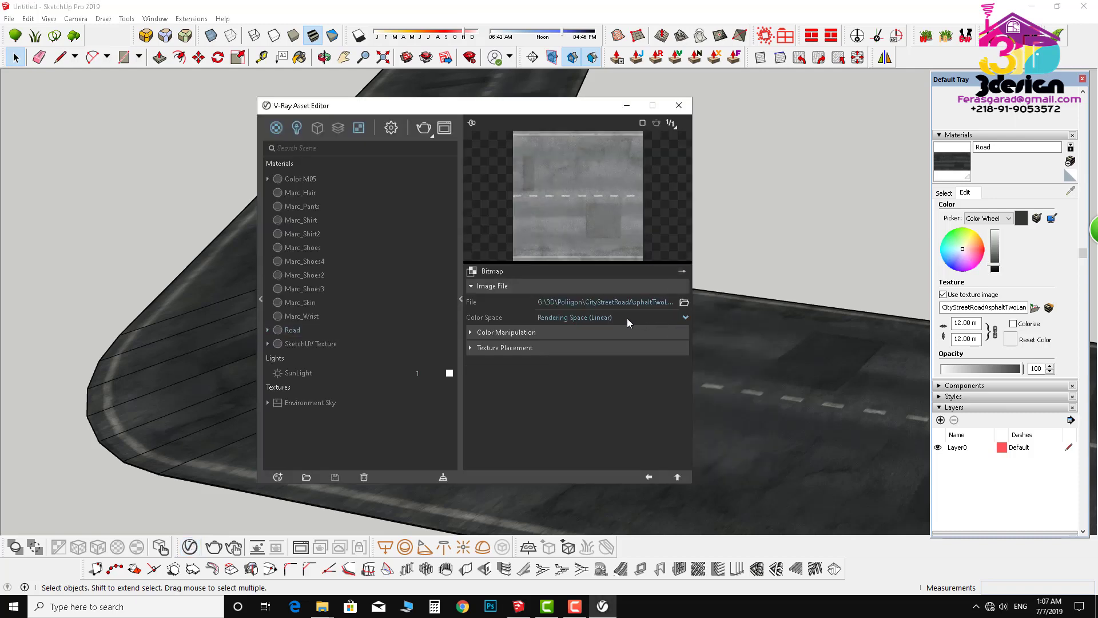
click(686, 318)
click(606, 332)
click(648, 477)
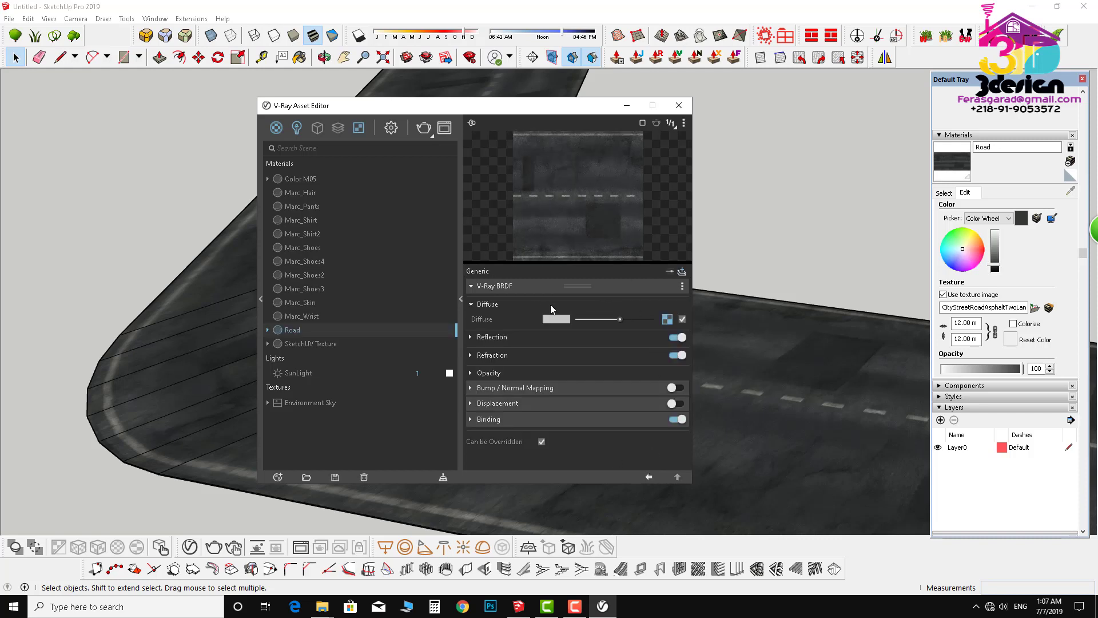
Step: Load CityStreetRoadAsphaltTwoLaneWorn001_REFL_3K as the bitmap for the Road material's reflection color
click(470, 336)
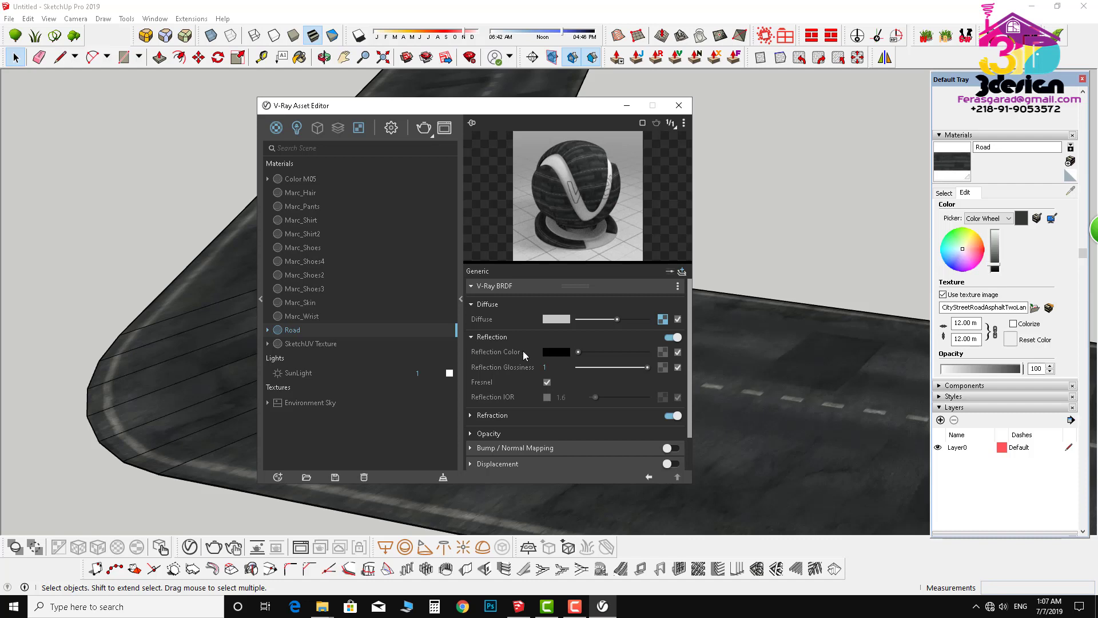
click(662, 359)
click(629, 131)
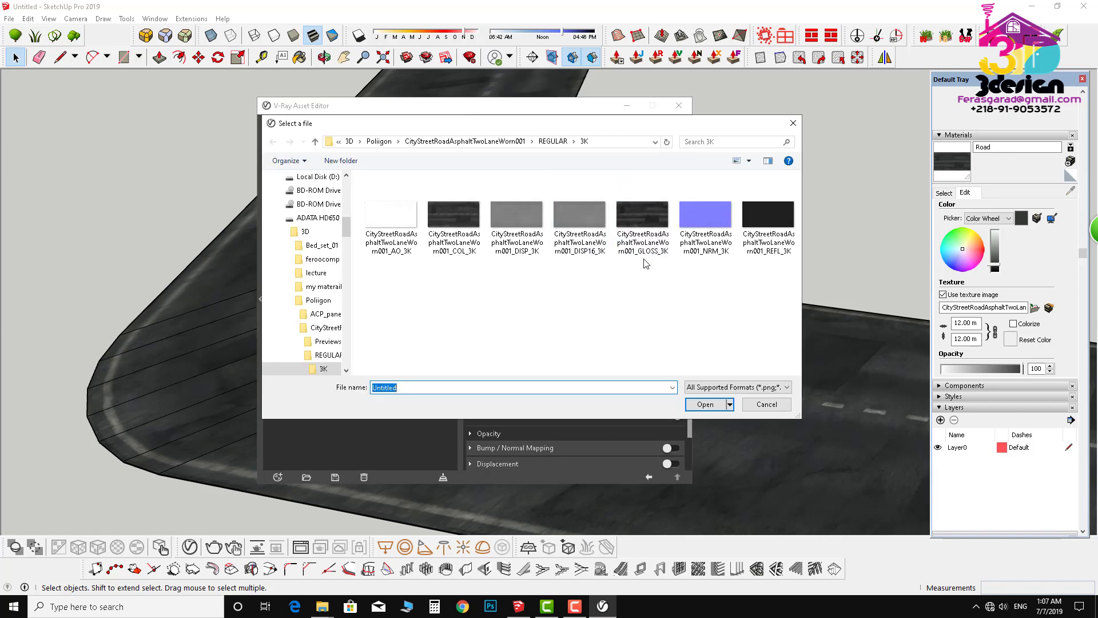
click(778, 256)
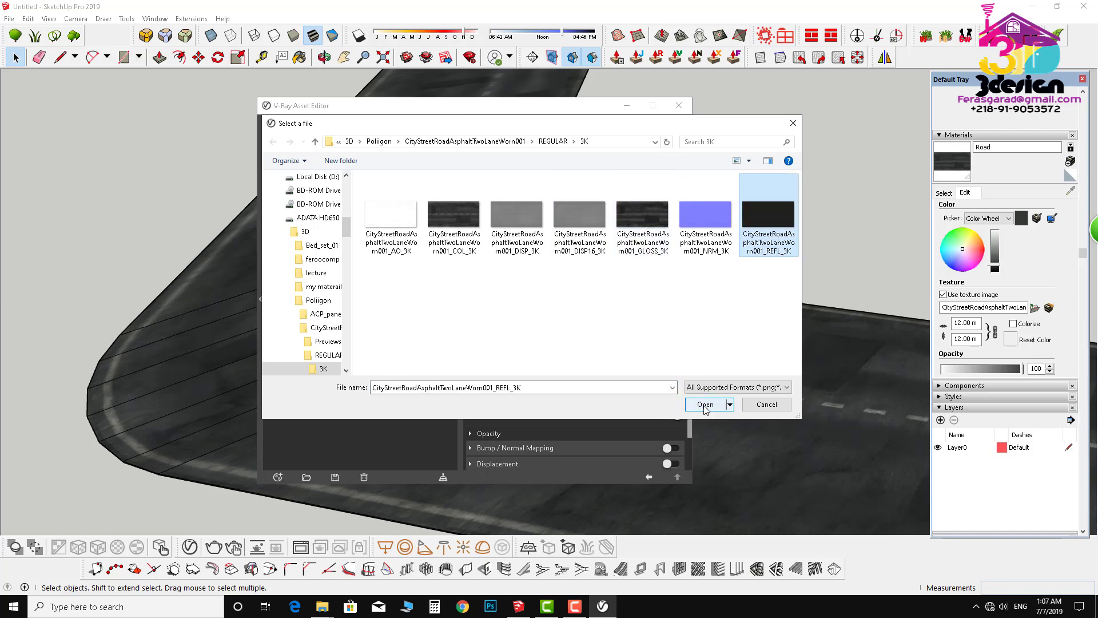
click(705, 404)
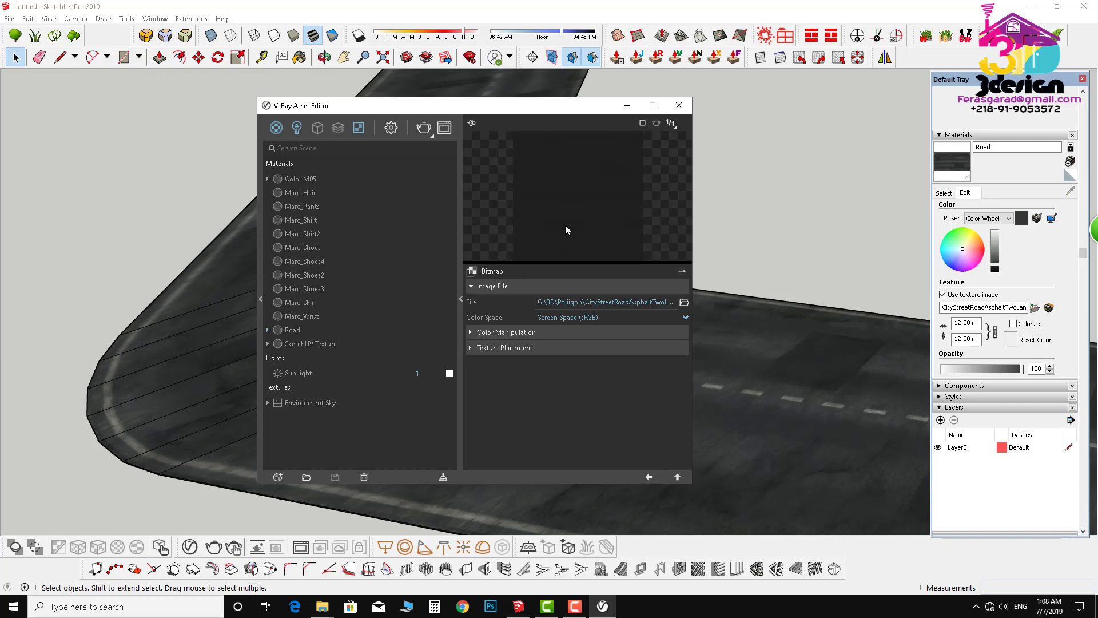
click(649, 476)
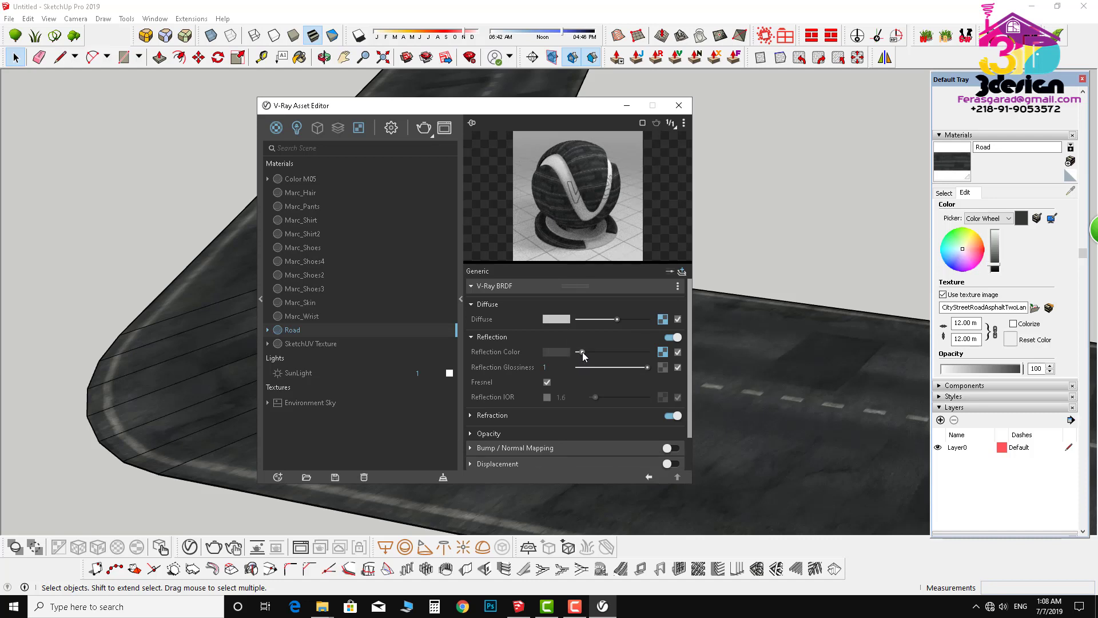
drag(583, 352, 594, 353)
click(472, 338)
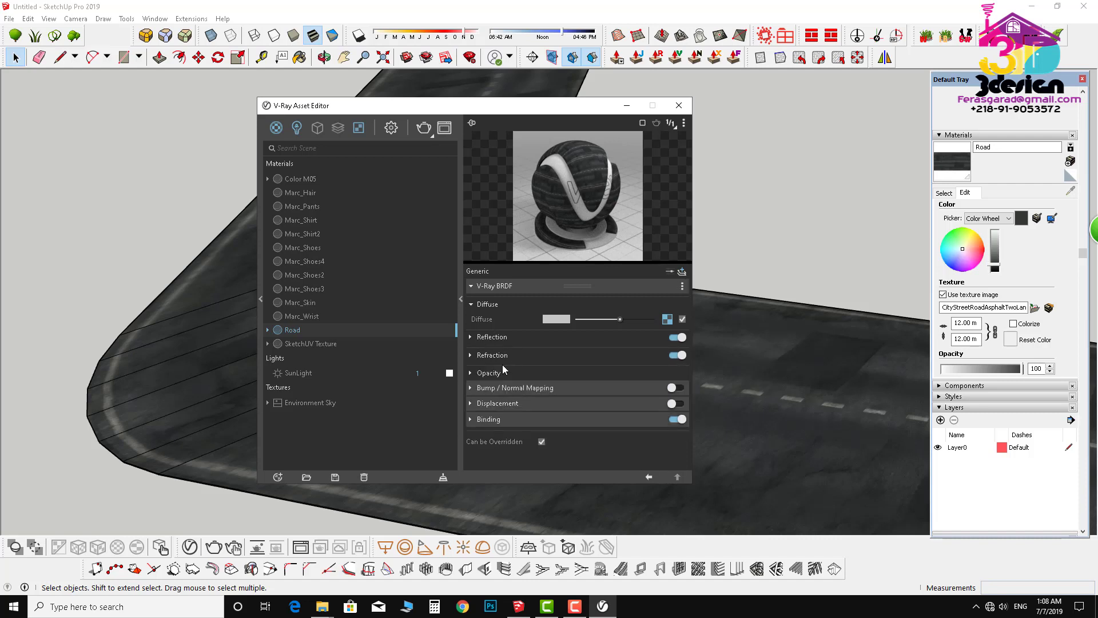
Step: Enable Bump / Normal Mapping for the Road material and load CityStreetRoadAsphaltTwoLaneWorn001_NRM_3K as its bitmap
click(471, 389)
click(668, 388)
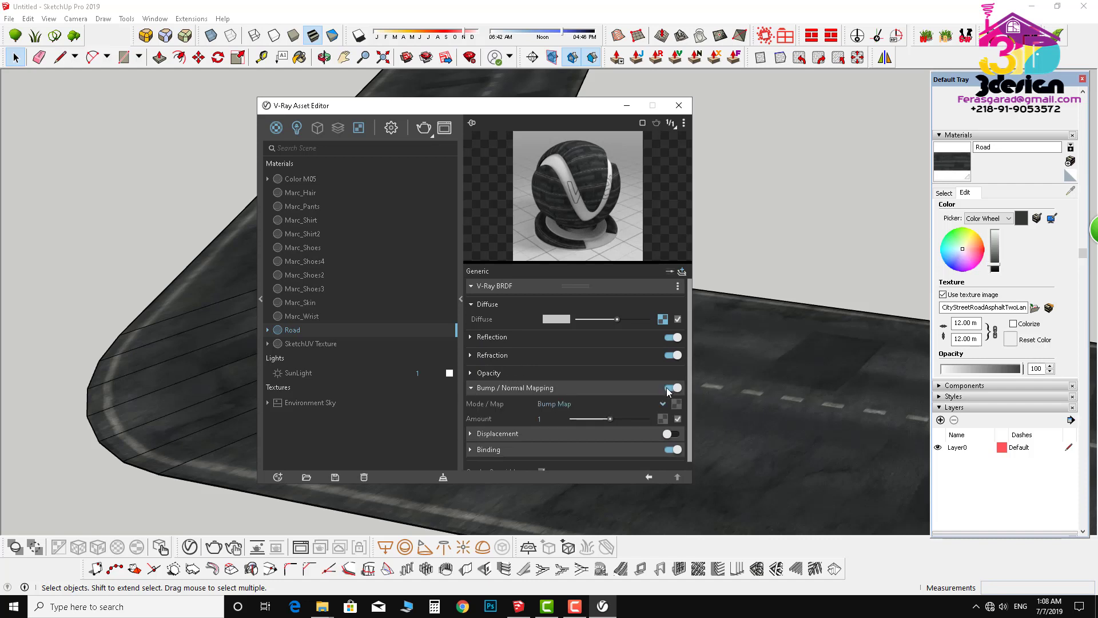
click(677, 404)
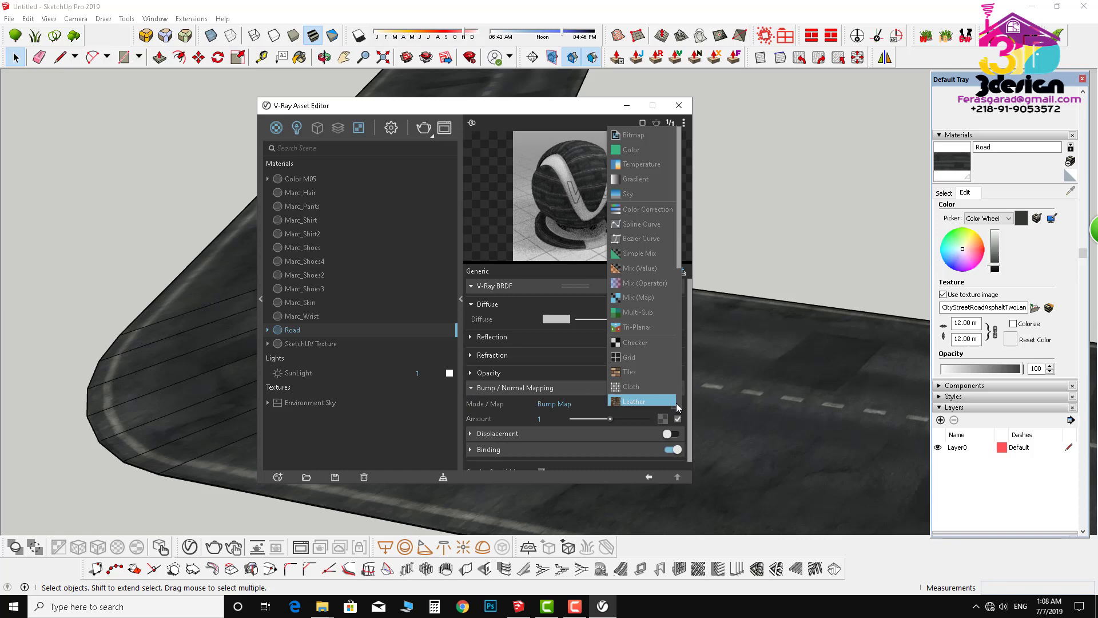
click(637, 135)
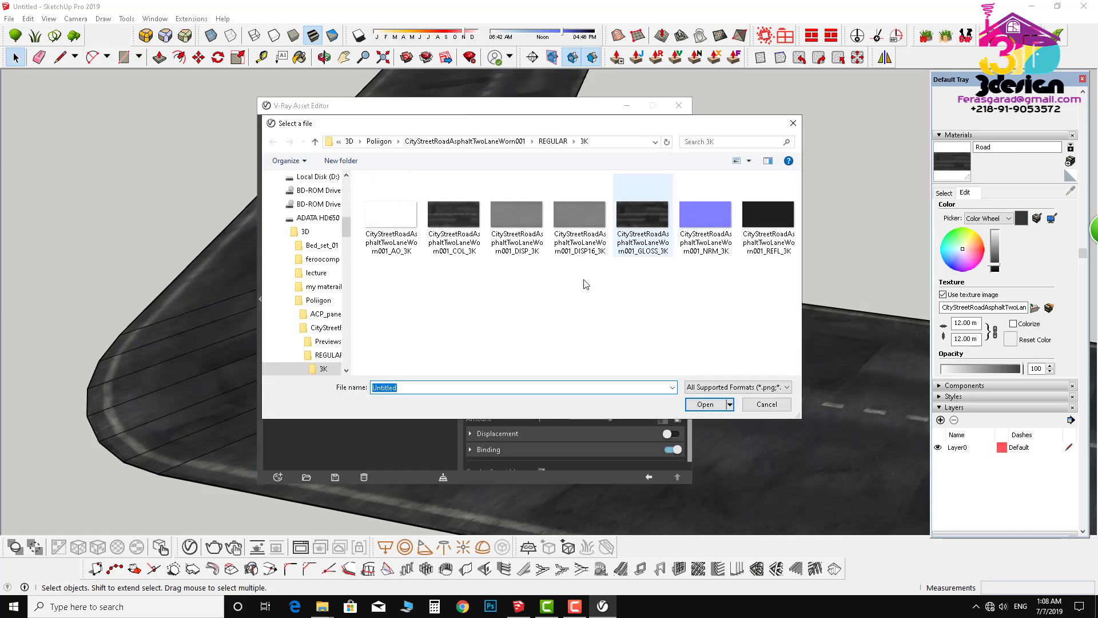
click(698, 235)
click(705, 405)
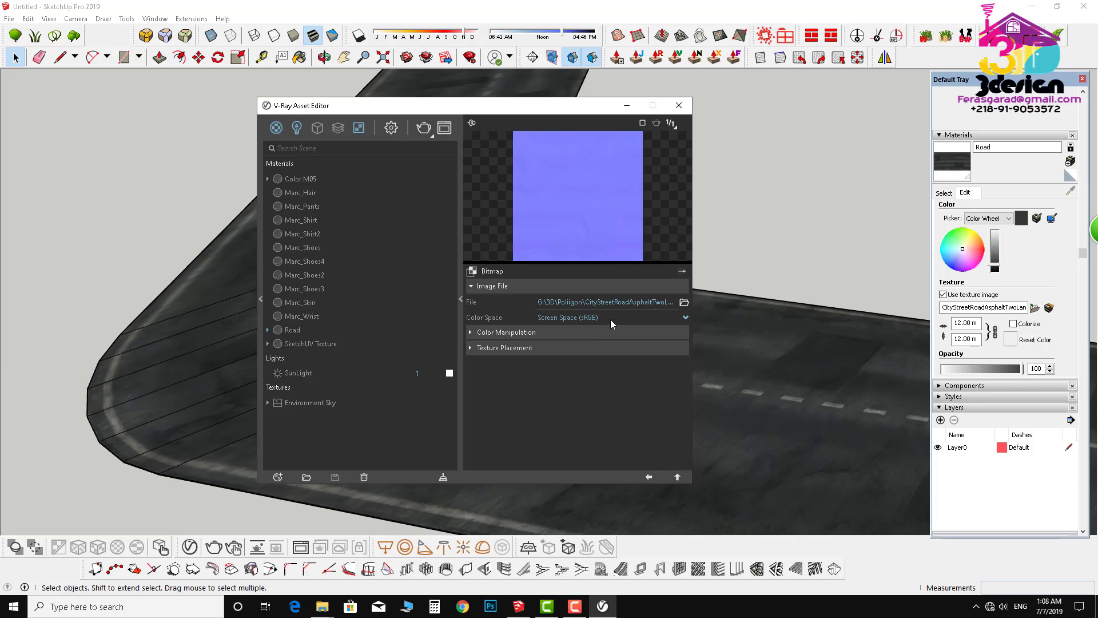
click(649, 477)
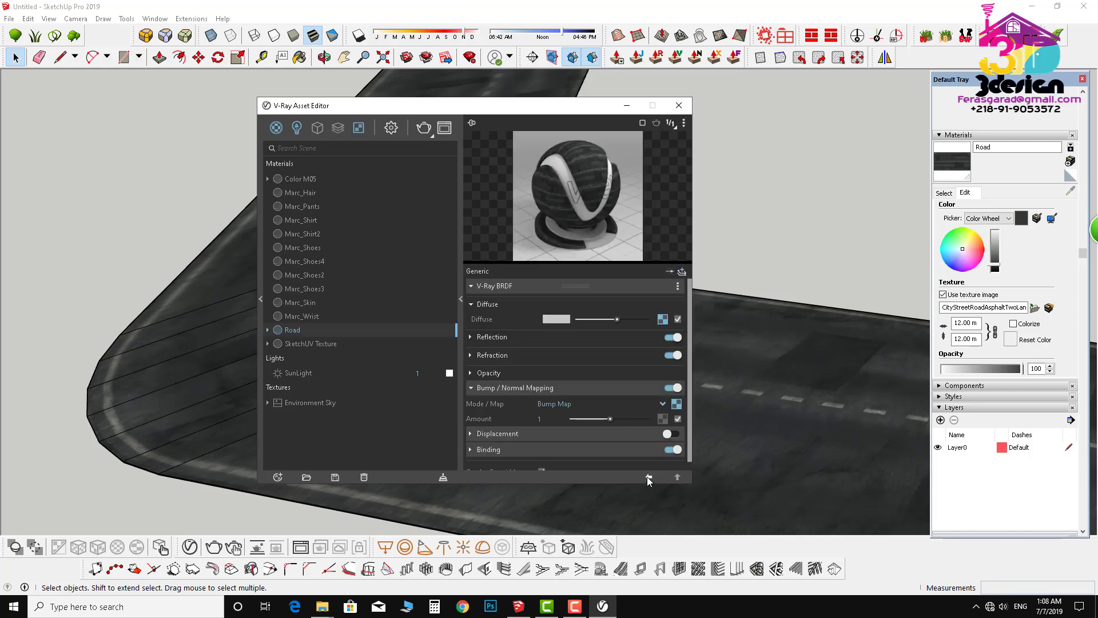
Step: Switch the Road material's bump mode to Normal Map
click(592, 403)
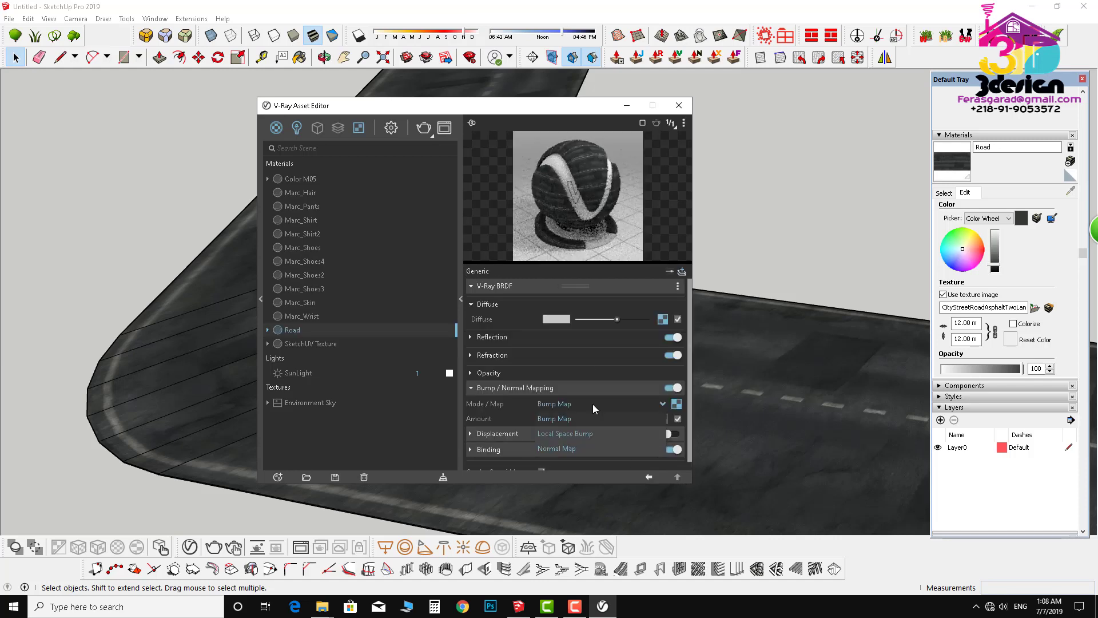
click(560, 448)
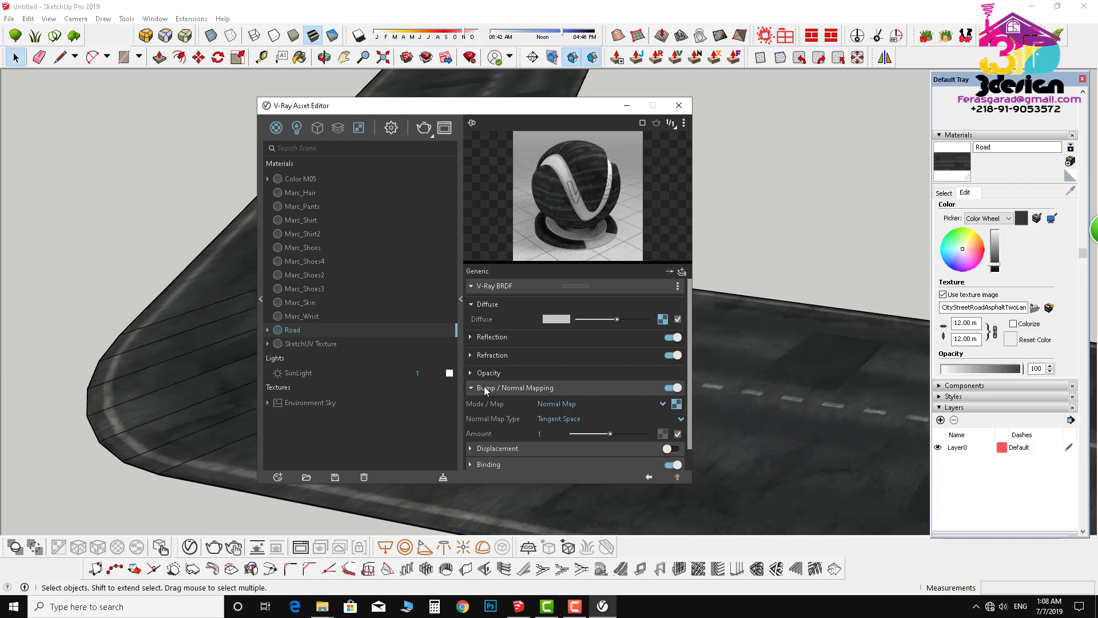
click(472, 387)
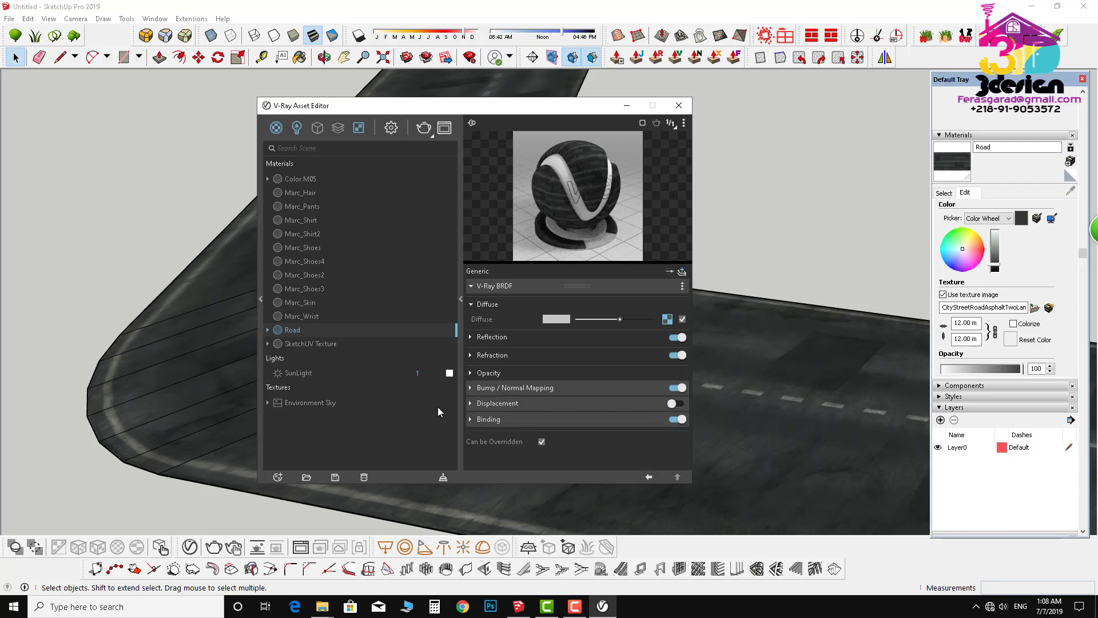
Step: Enable Displacement for the Road material and load CityStreetRoadAsphaltTwoLaneWorn001_DISP16_3K as its bitmap
click(675, 404)
click(472, 403)
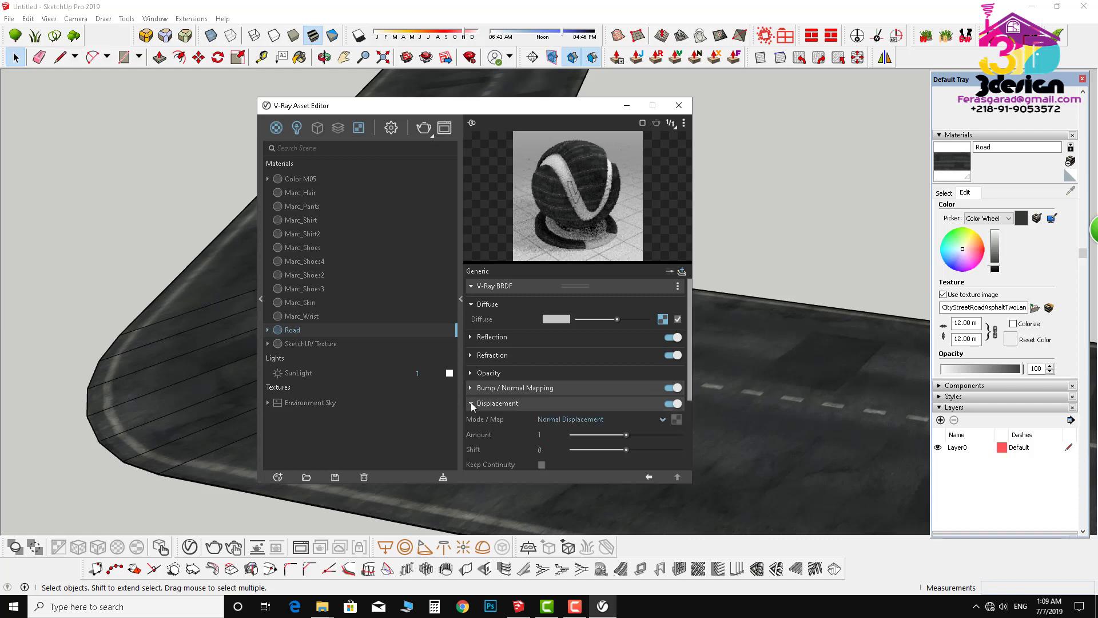
scroll(658, 424, down, 3)
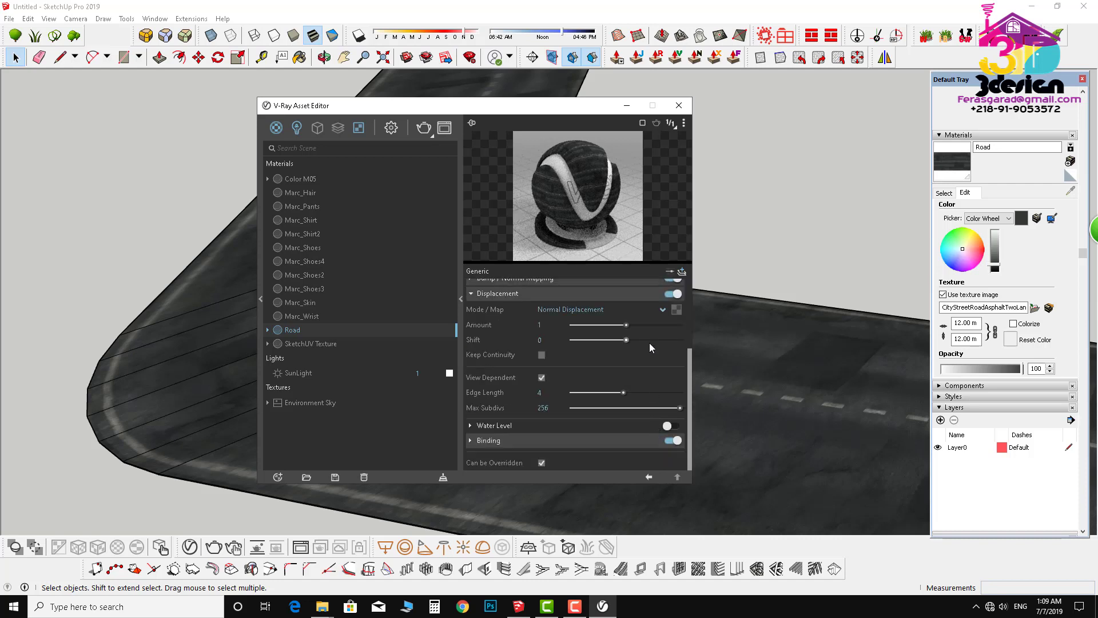
click(676, 309)
key(Escape)
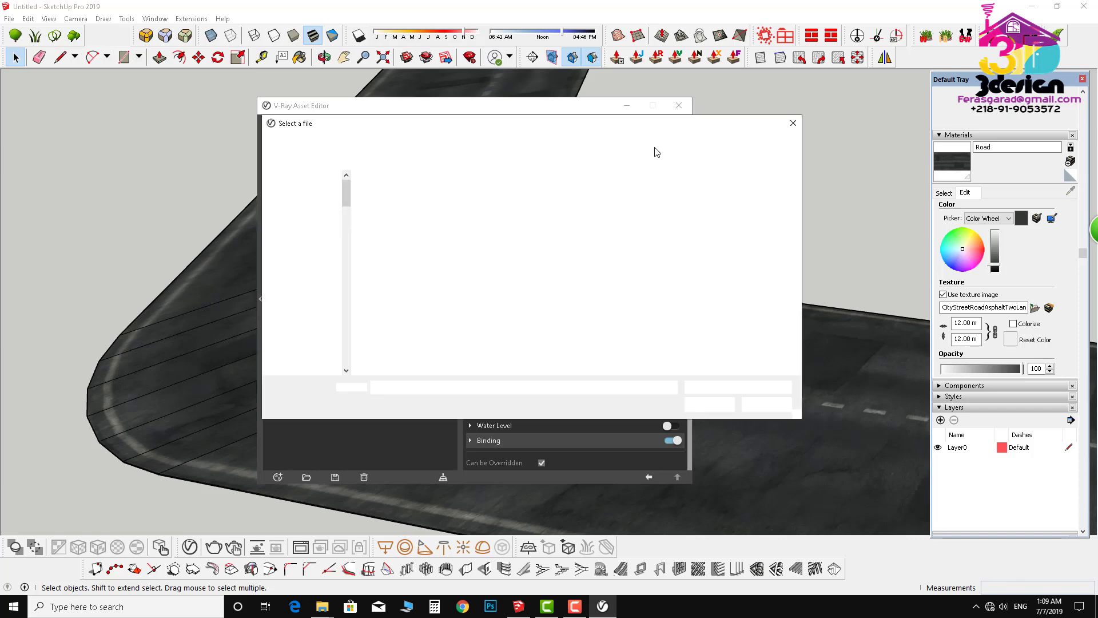
click(583, 221)
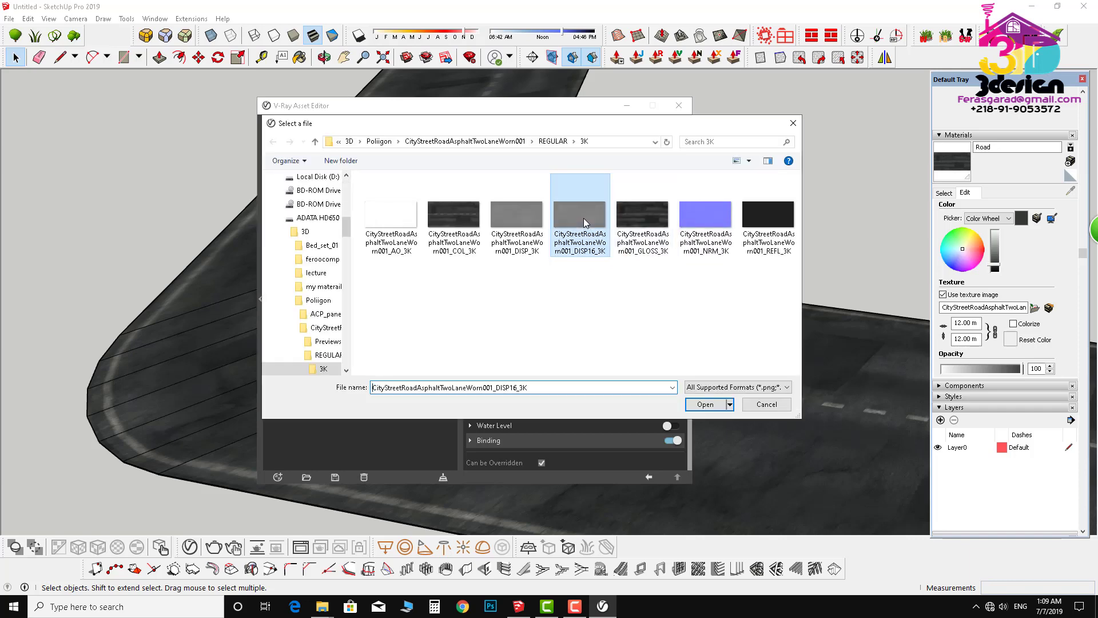
click(707, 405)
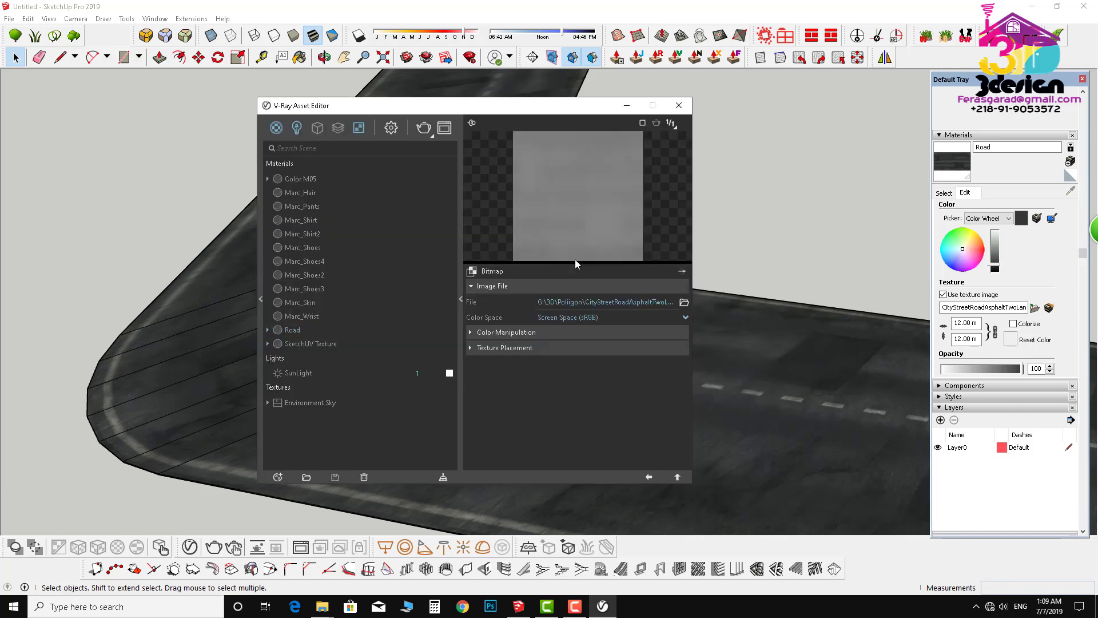
click(650, 477)
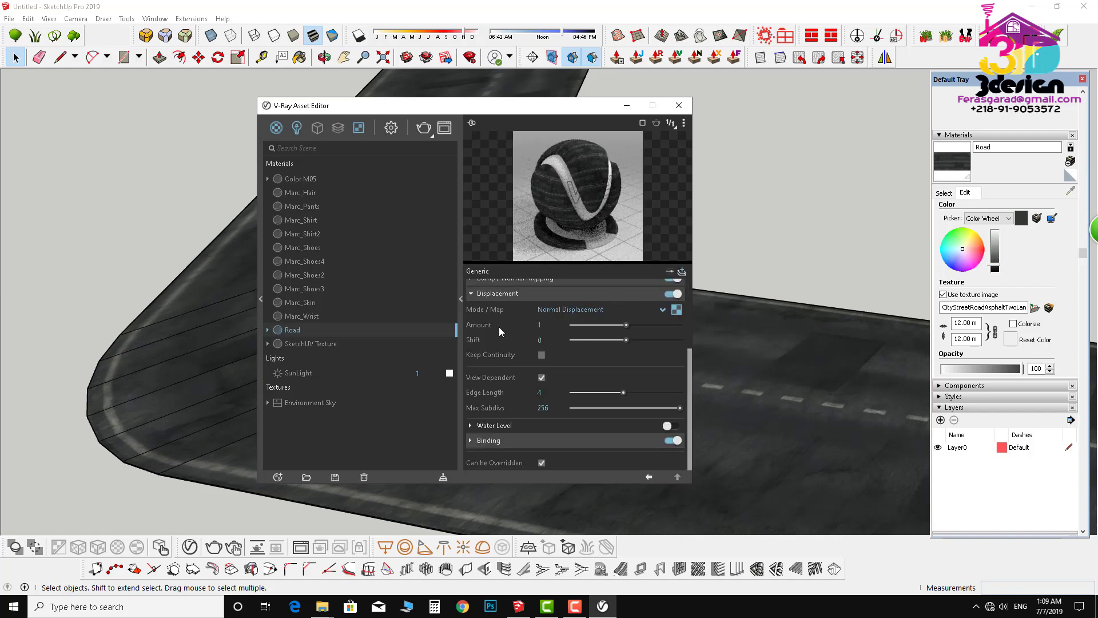
Step: Set the Road material's displacement amount to 1.74
drag(626, 325, 647, 324)
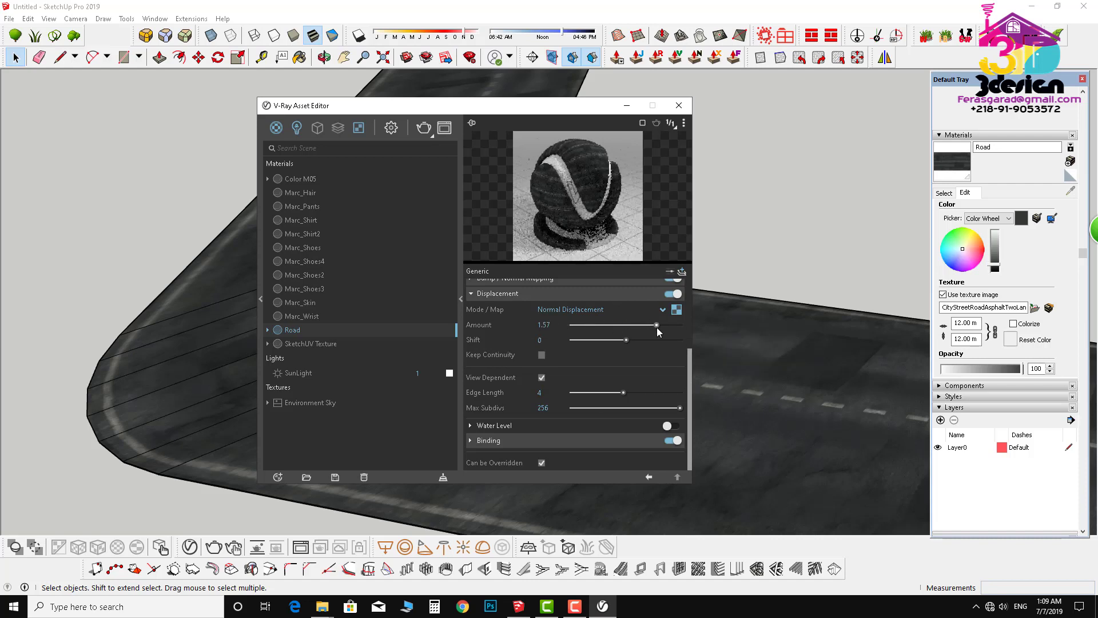
click(666, 324)
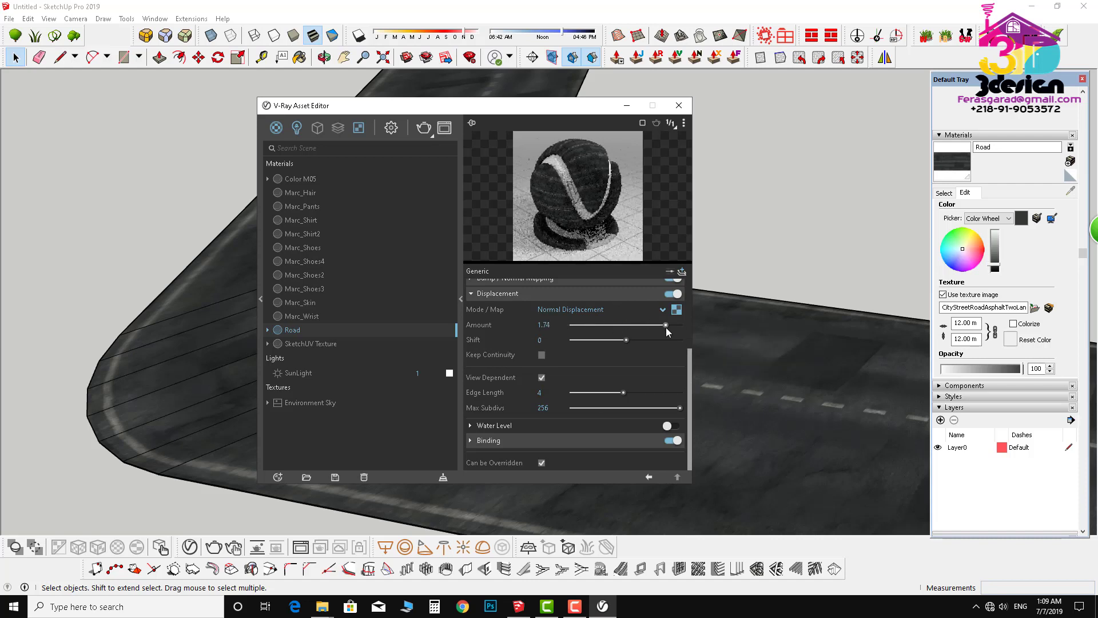
click(472, 294)
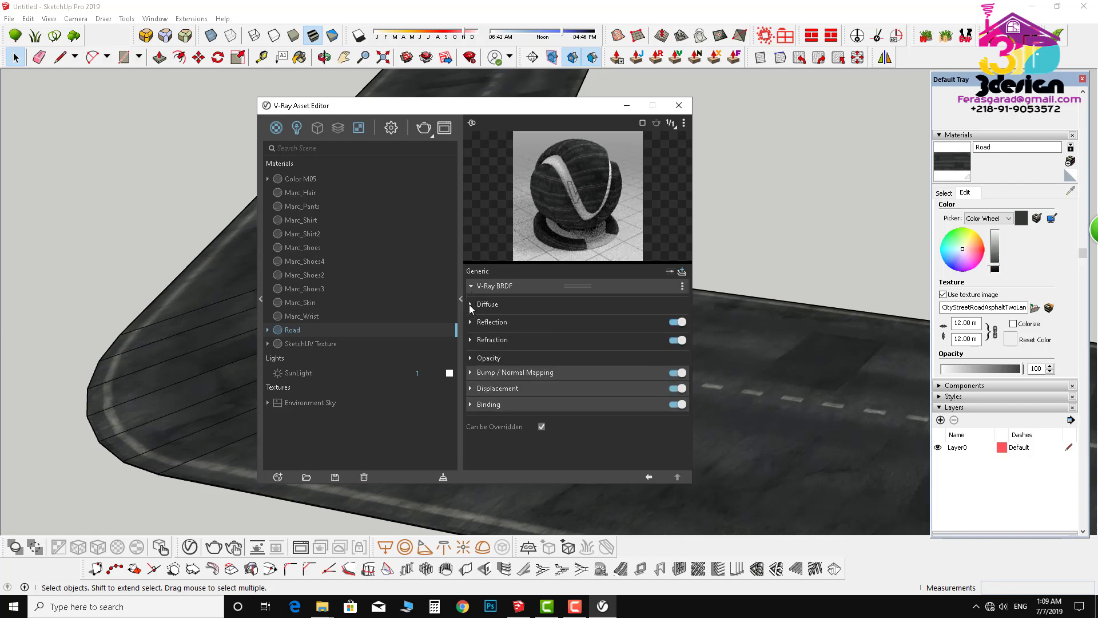
Step: Check in the render settings' Switches that Displacement is enabled, and close the Asset Editor
click(392, 128)
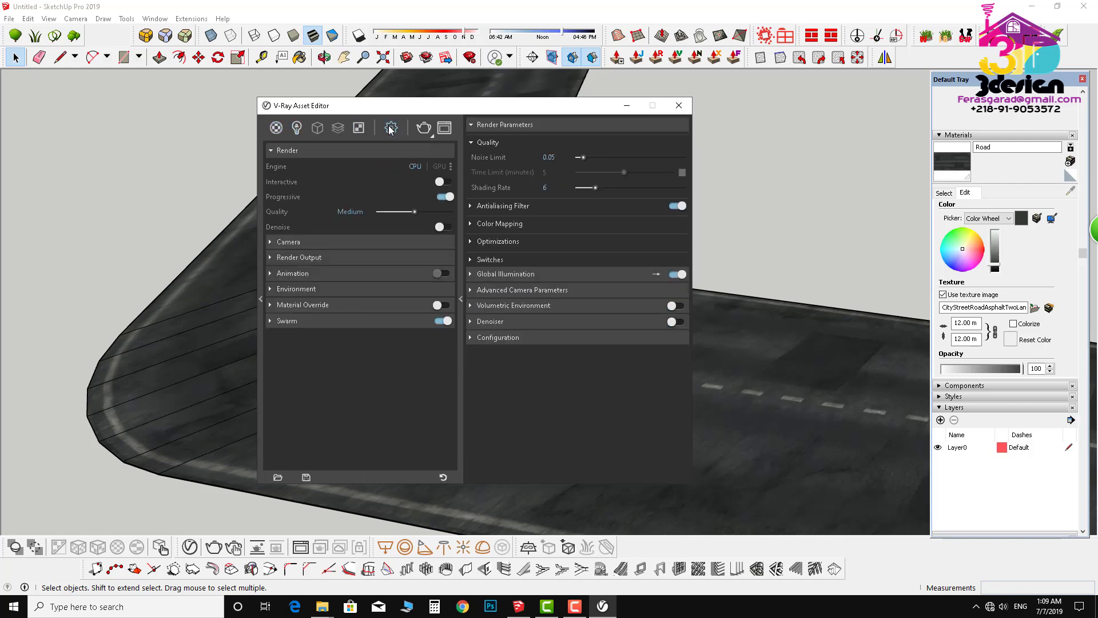
click(471, 261)
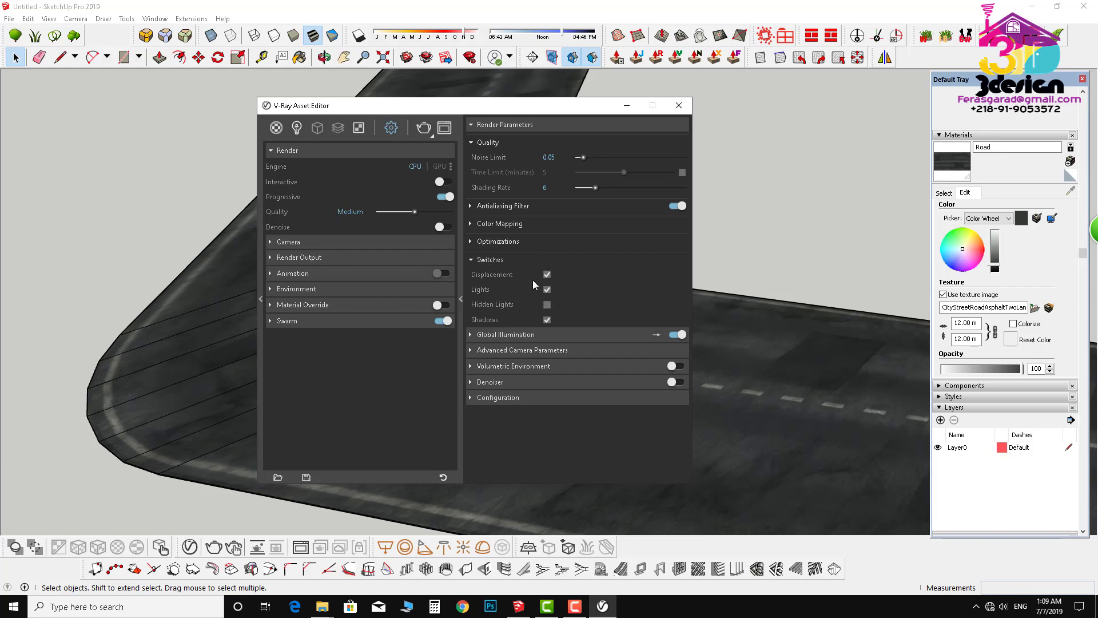
click(461, 299)
click(460, 298)
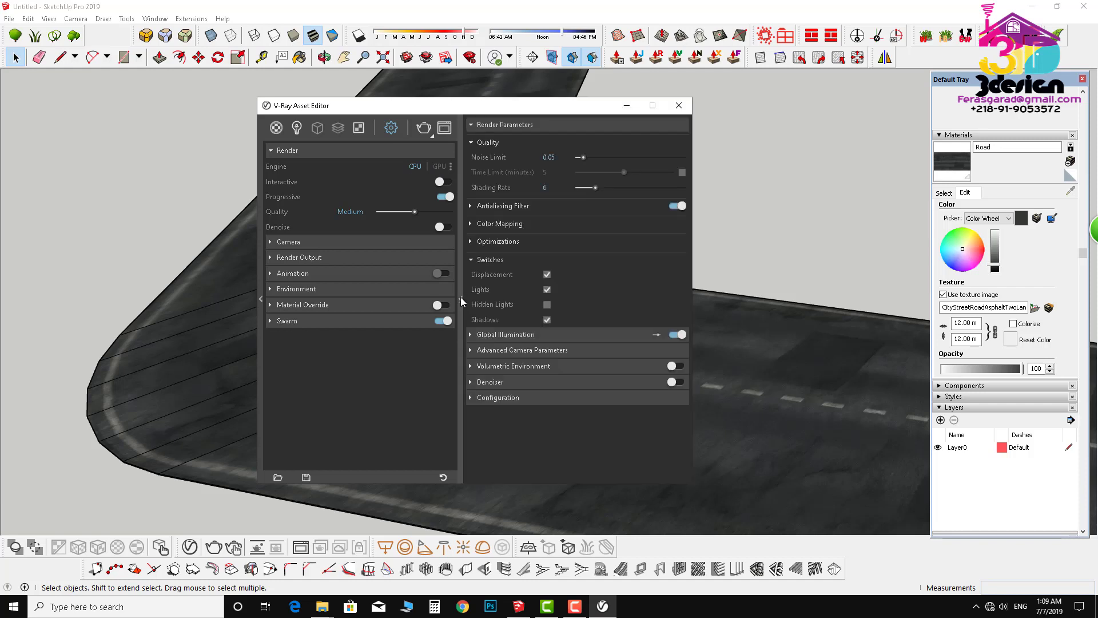
click(472, 260)
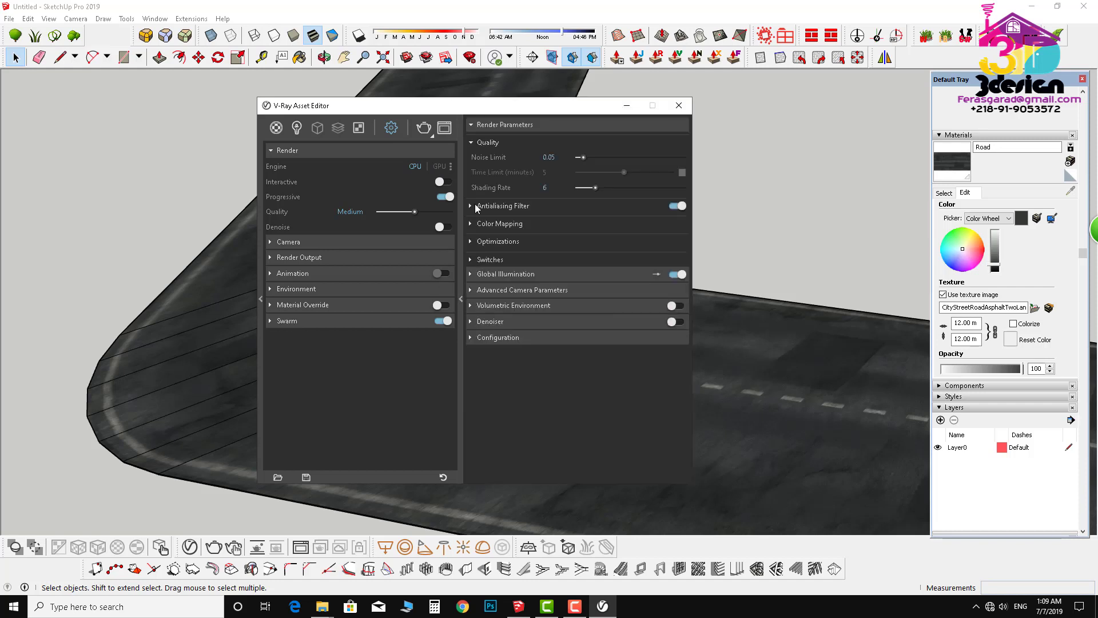
click(472, 260)
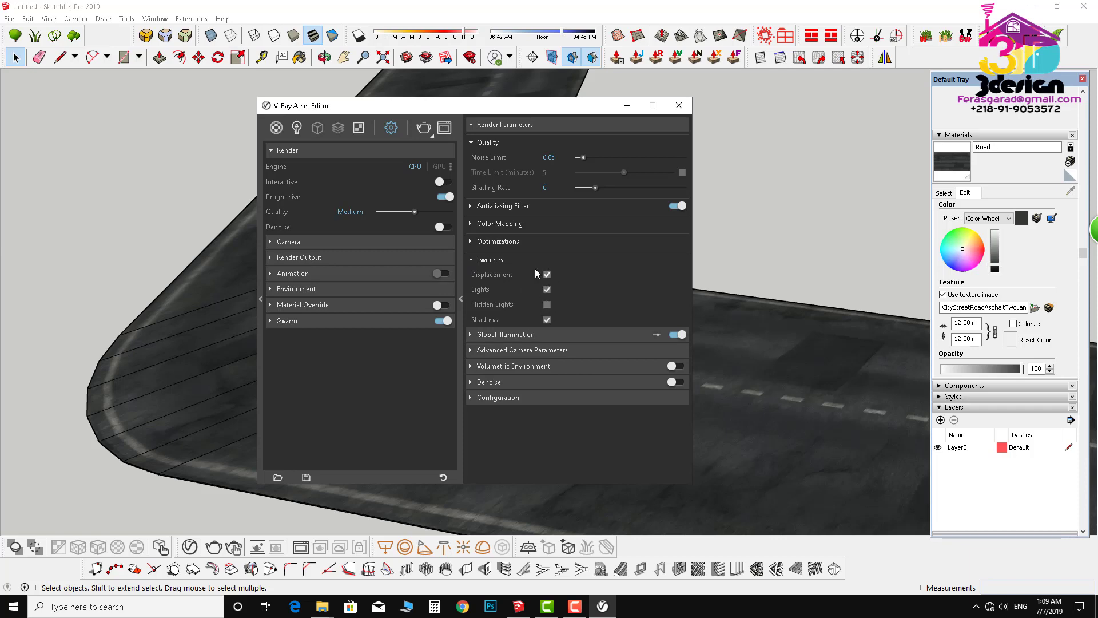
click(679, 105)
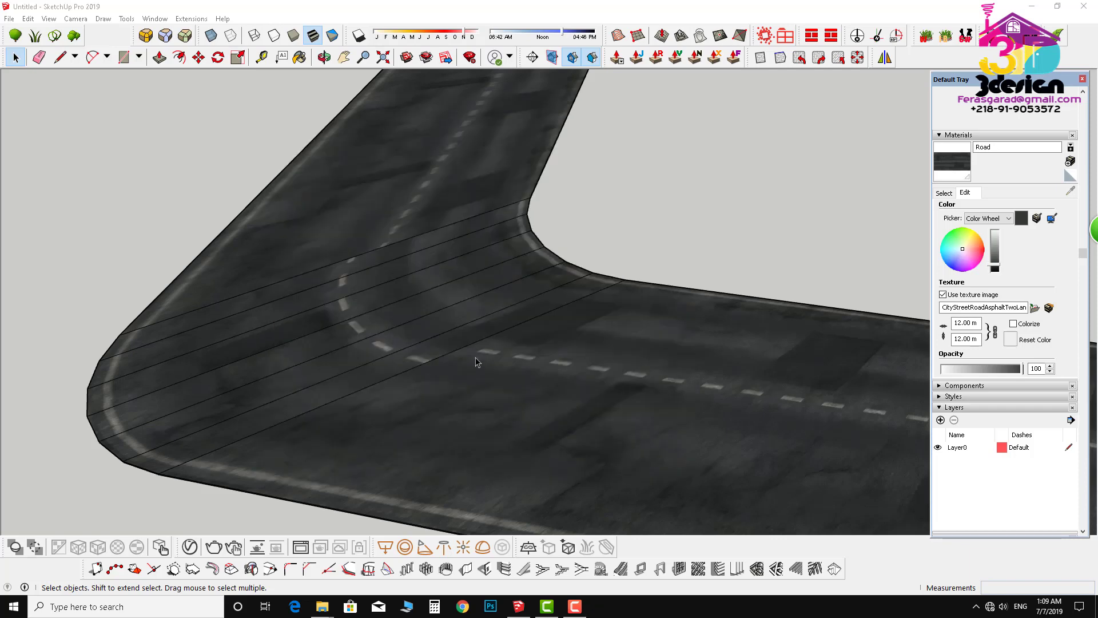
Step: Run a V-Ray test render of a low close-up view along the road bend and stop it after the first pass
middle_drag(286, 335, 303, 317)
scroll(303, 316, up, 10)
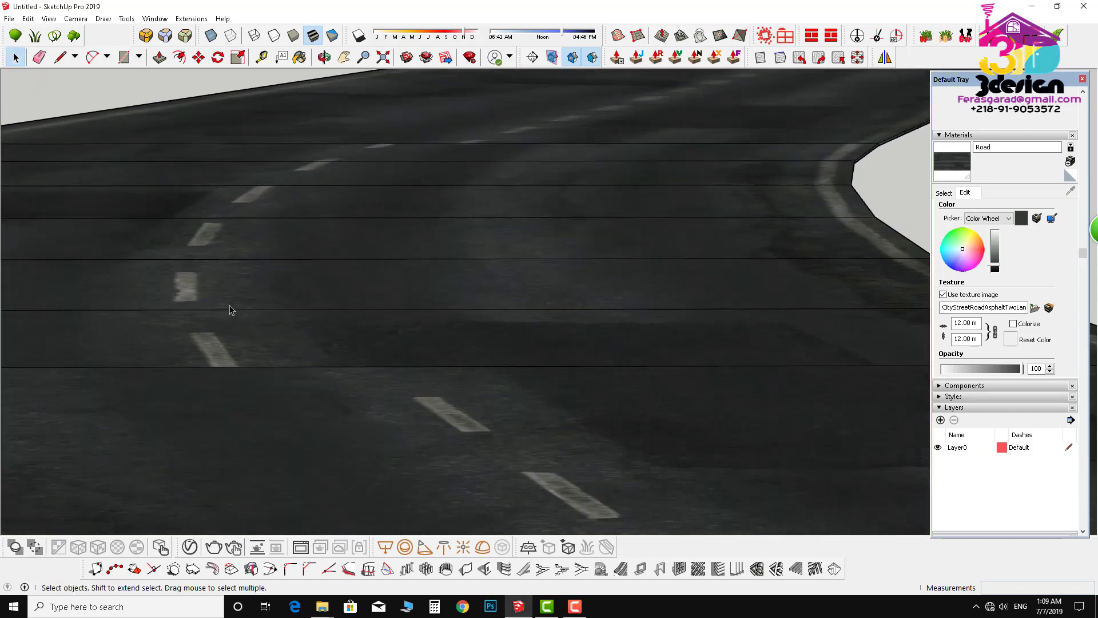
scroll(451, 429, up, 3)
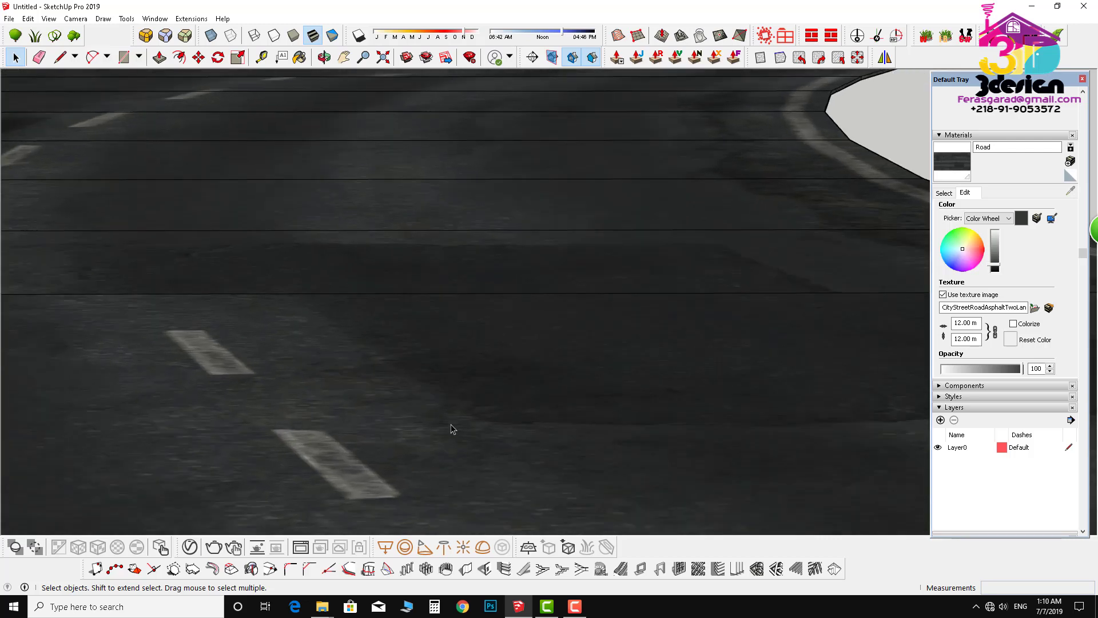
click(214, 548)
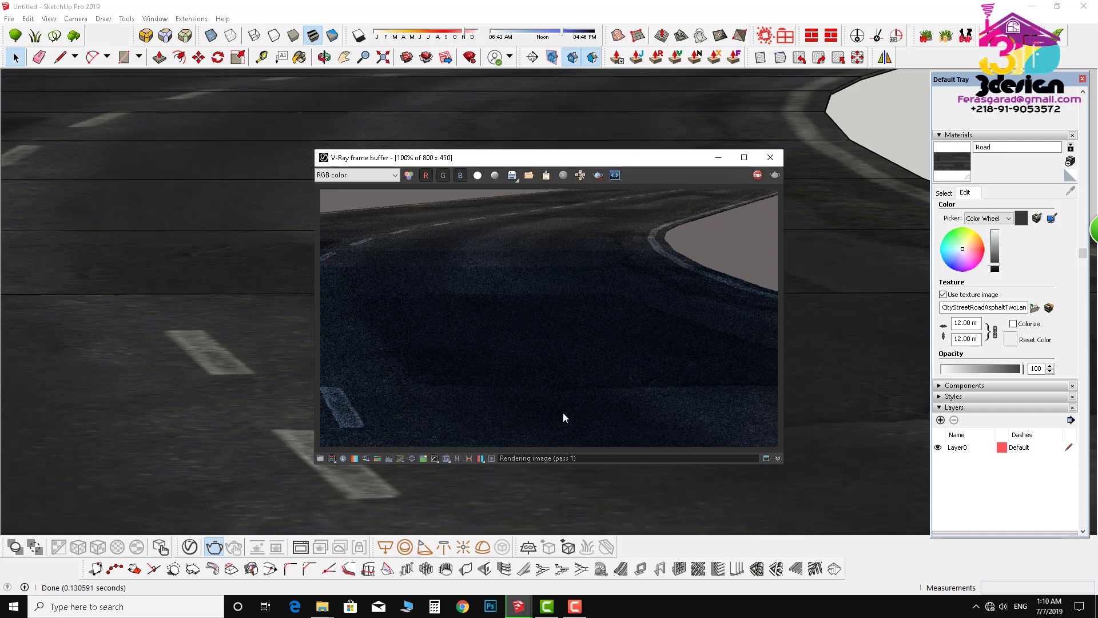
click(758, 177)
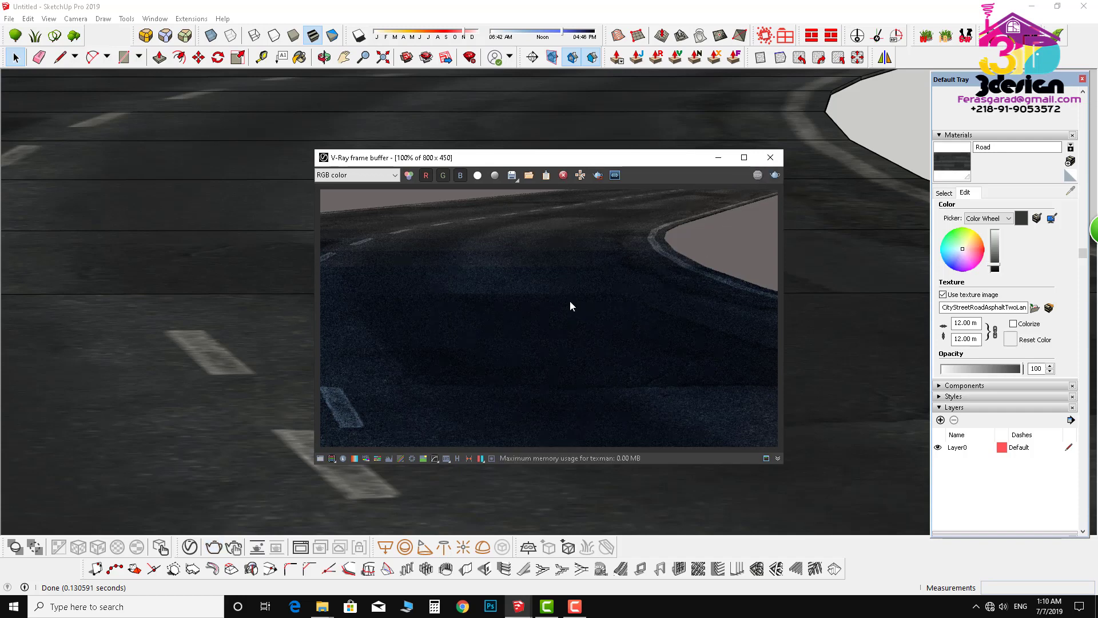
Step: Change the color space of the Road material's diffuse bitmap to Rendering Space (Linear)
click(191, 548)
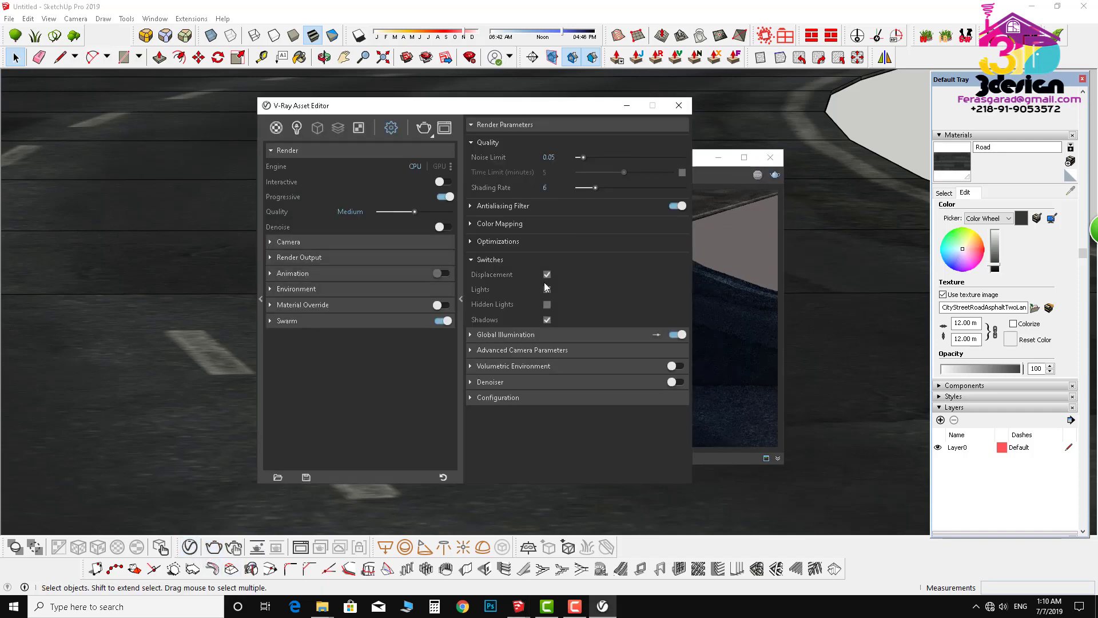
click(274, 131)
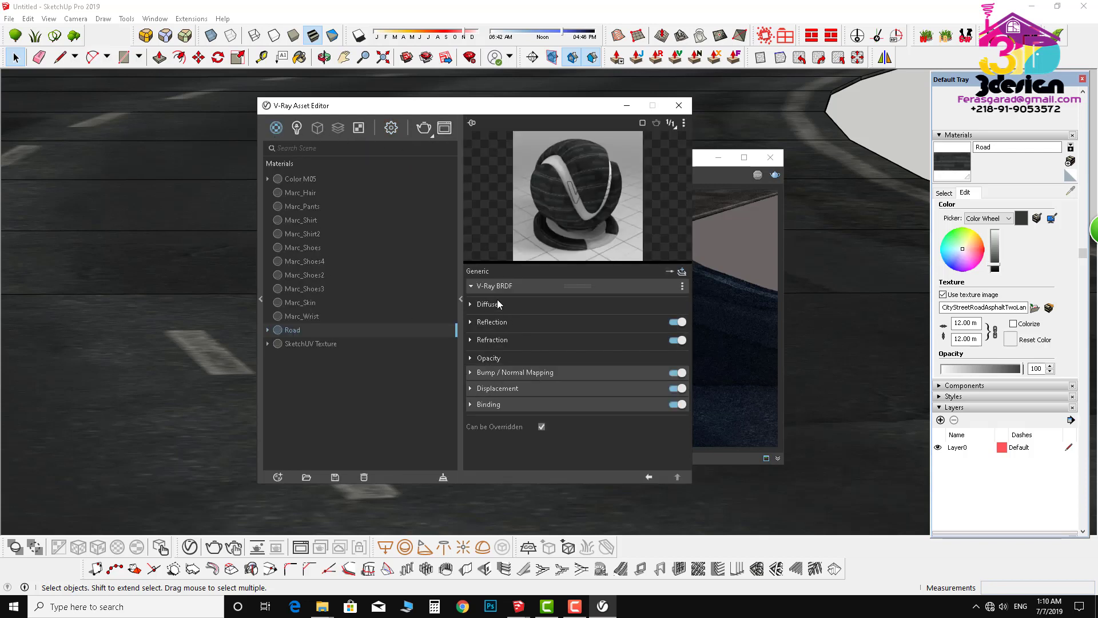
click(654, 304)
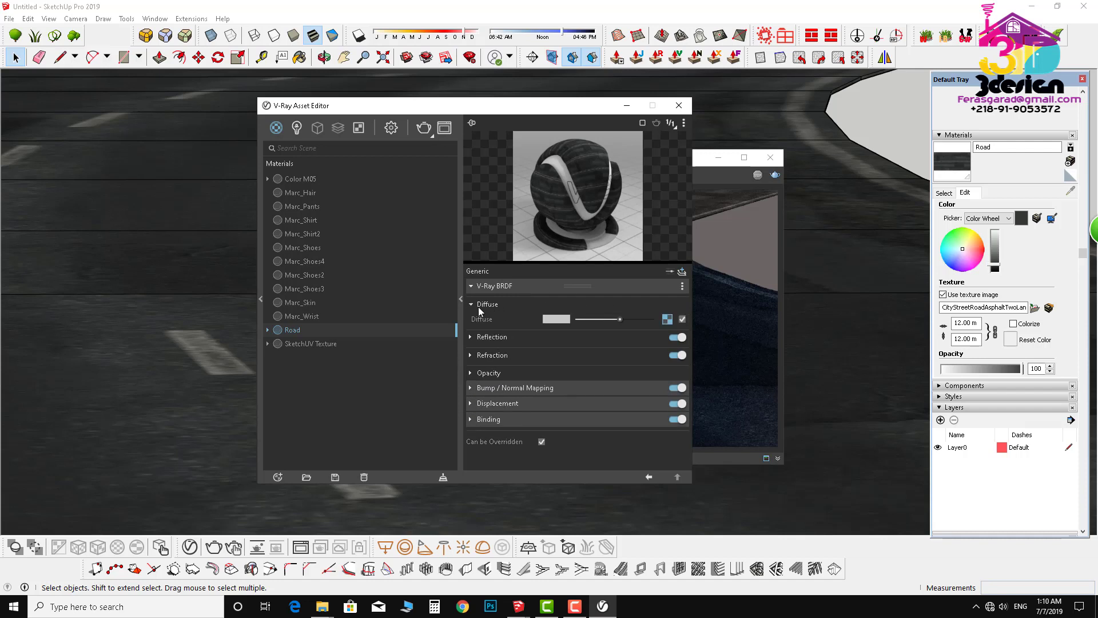
click(667, 318)
click(612, 317)
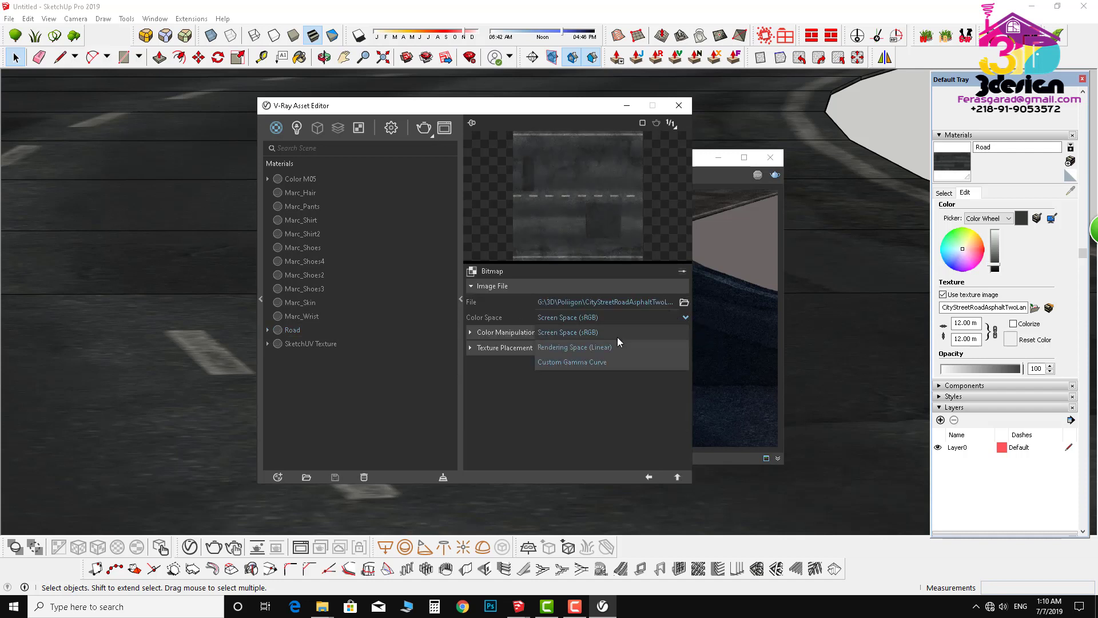
click(601, 348)
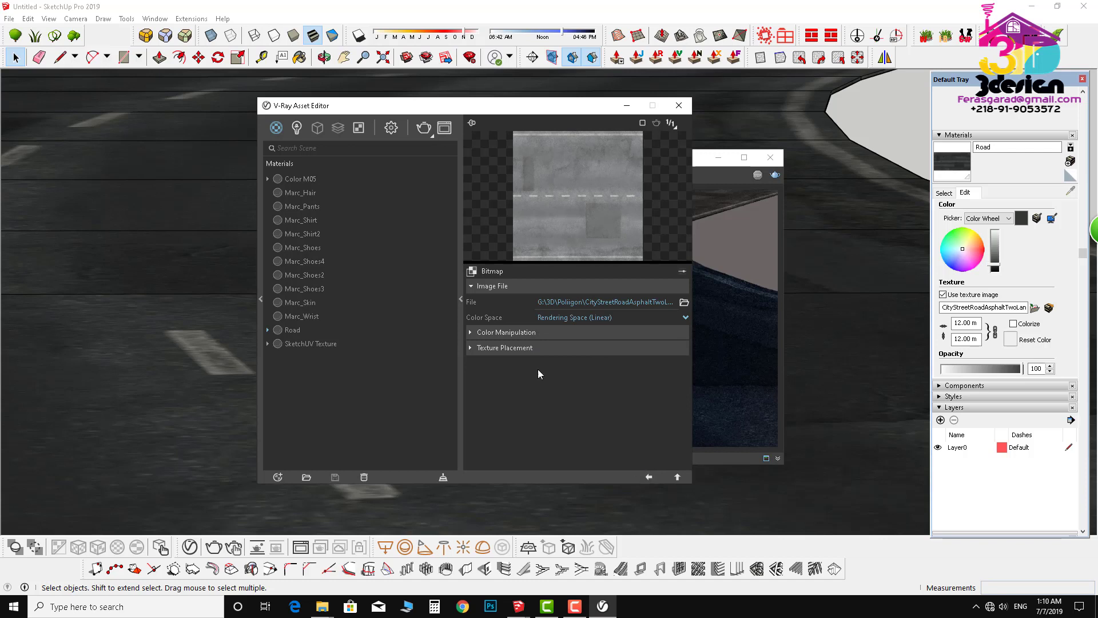
click(650, 476)
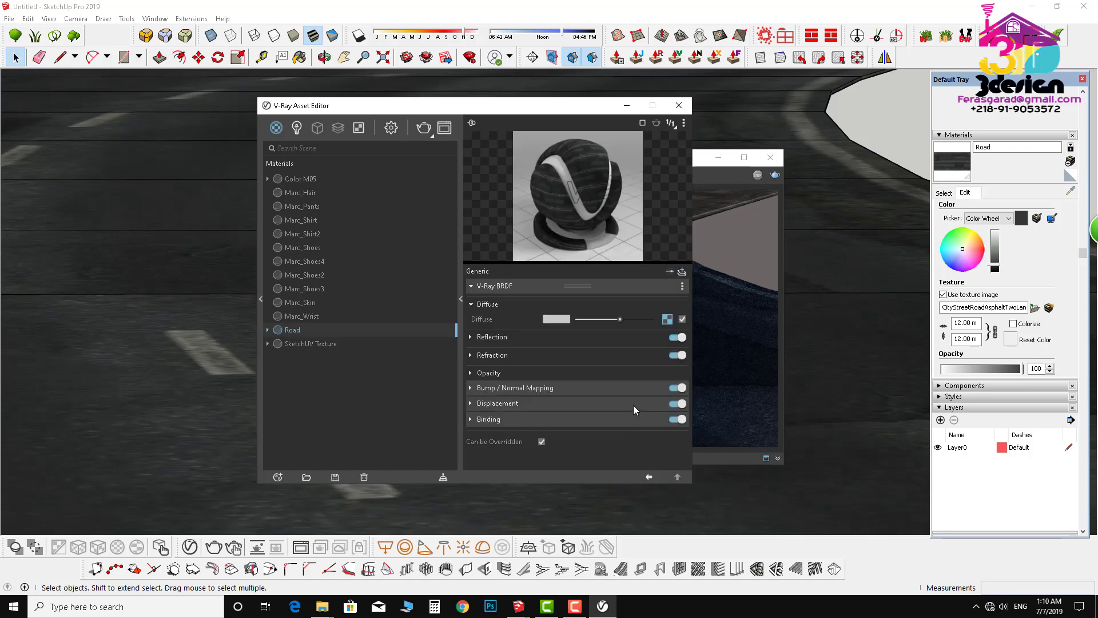
Step: Set the Road material's normal map amount to 1.48 and its displacement amount to 5
click(470, 387)
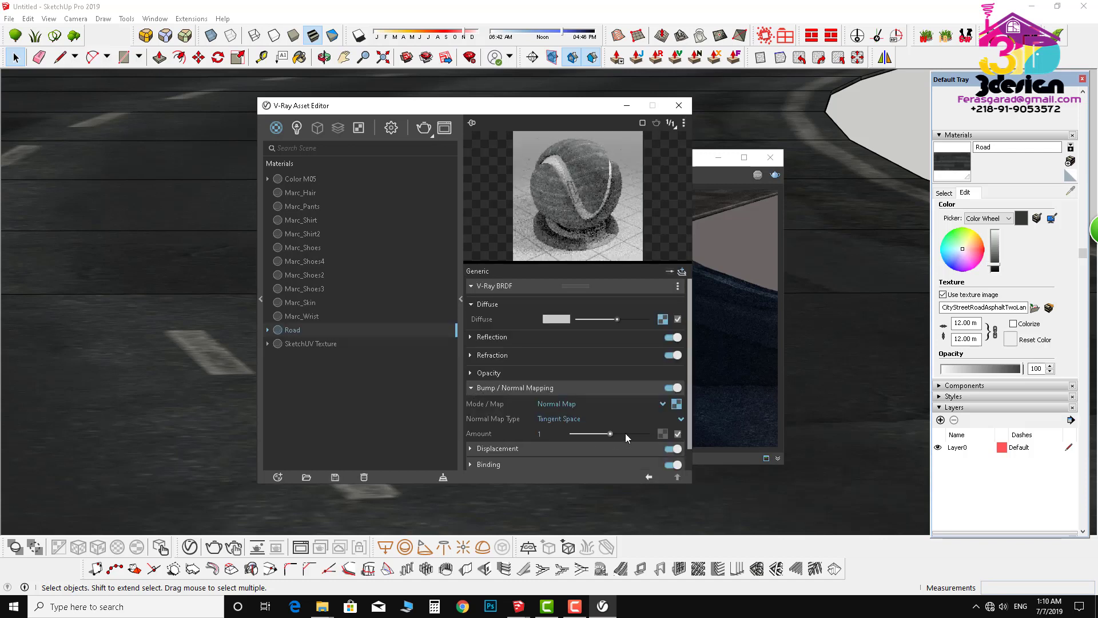
drag(625, 433, 628, 433)
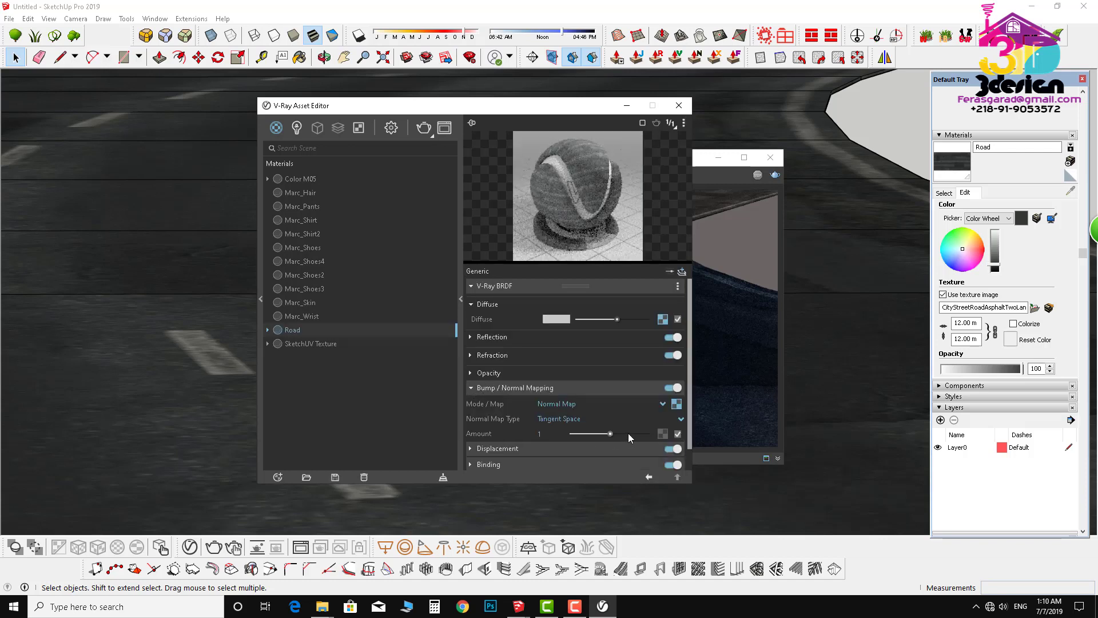
click(470, 448)
scroll(657, 446, down, 2)
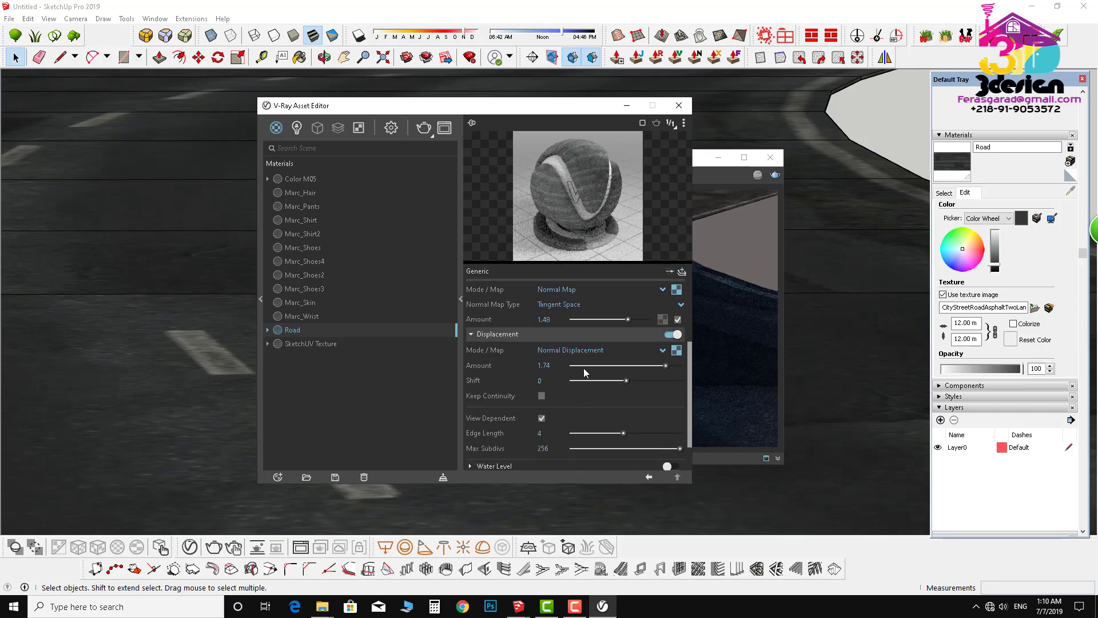
double_click(561, 367)
text(5)
click(649, 477)
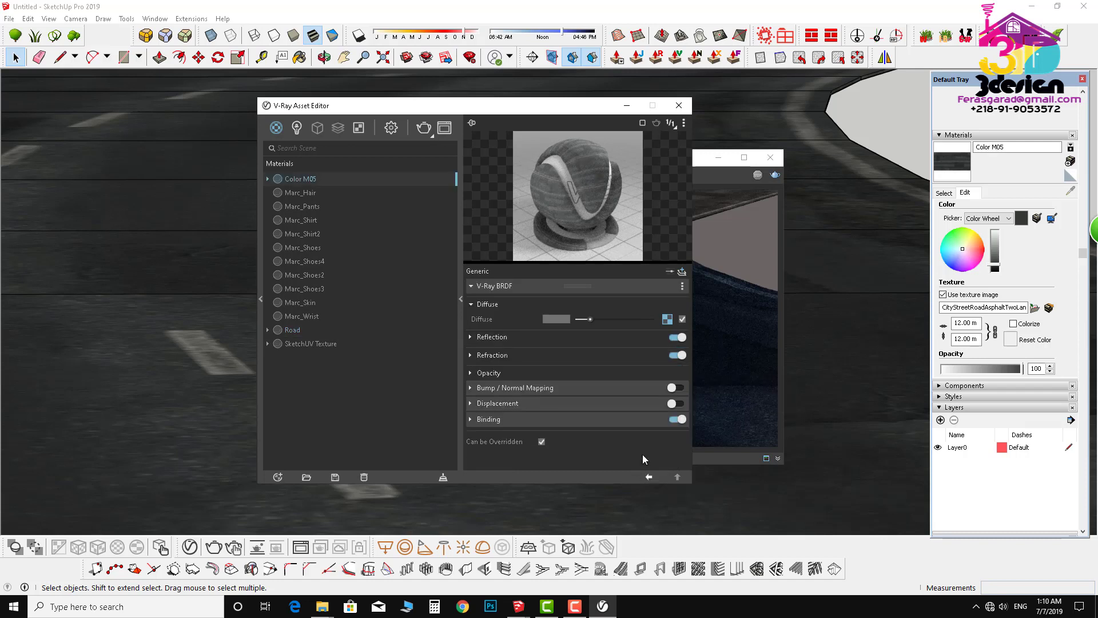
Step: Render the road bend close-up again with the updated material and close the frame buffer
click(630, 105)
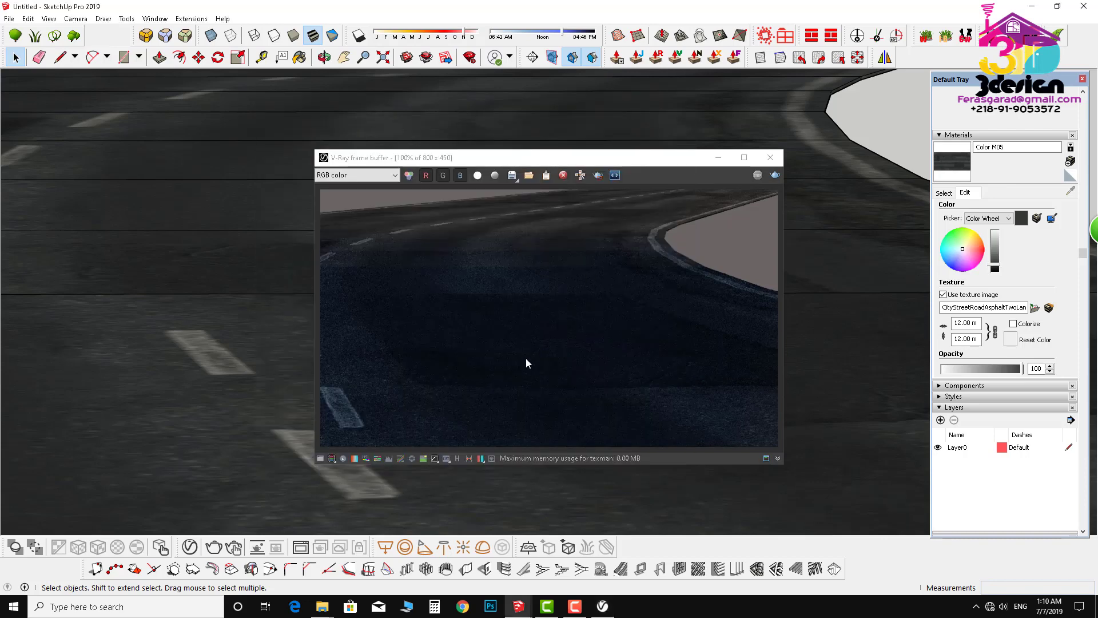
click(775, 175)
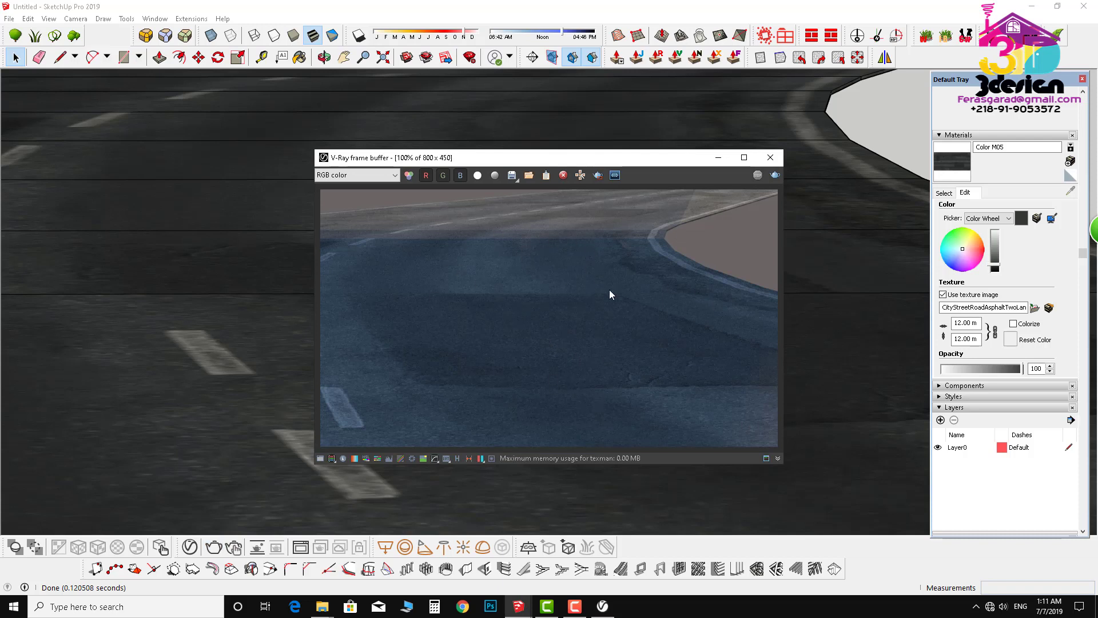
click(771, 157)
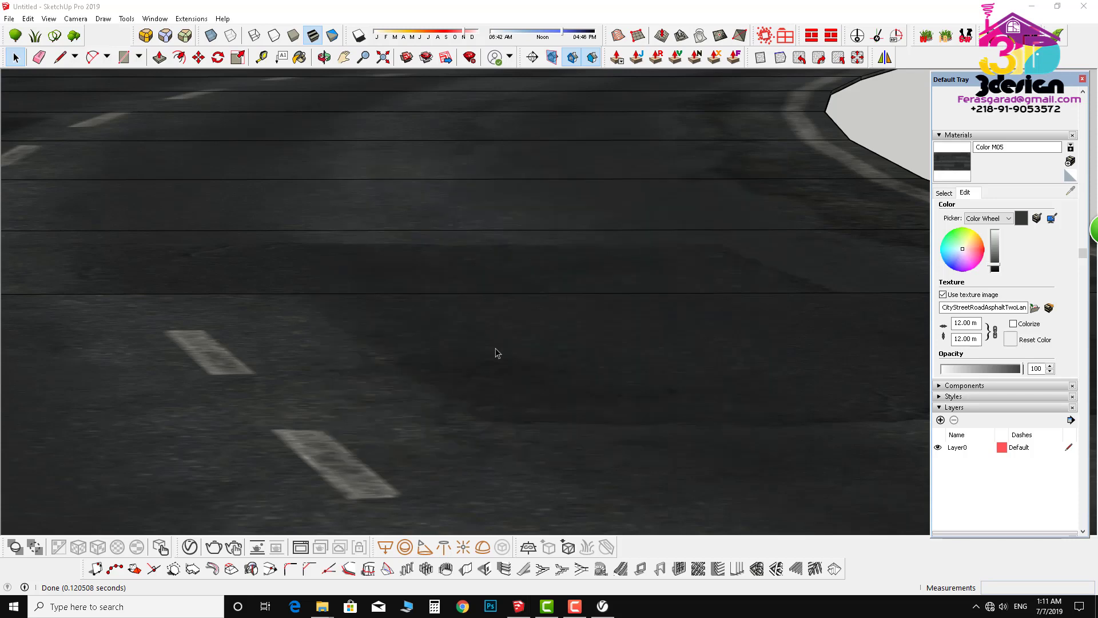
Step: Examine the whole L-shaped road and the texture flow around its bend from several angles and distances
scroll(497, 351, down, 4)
scroll(625, 336, down, 6)
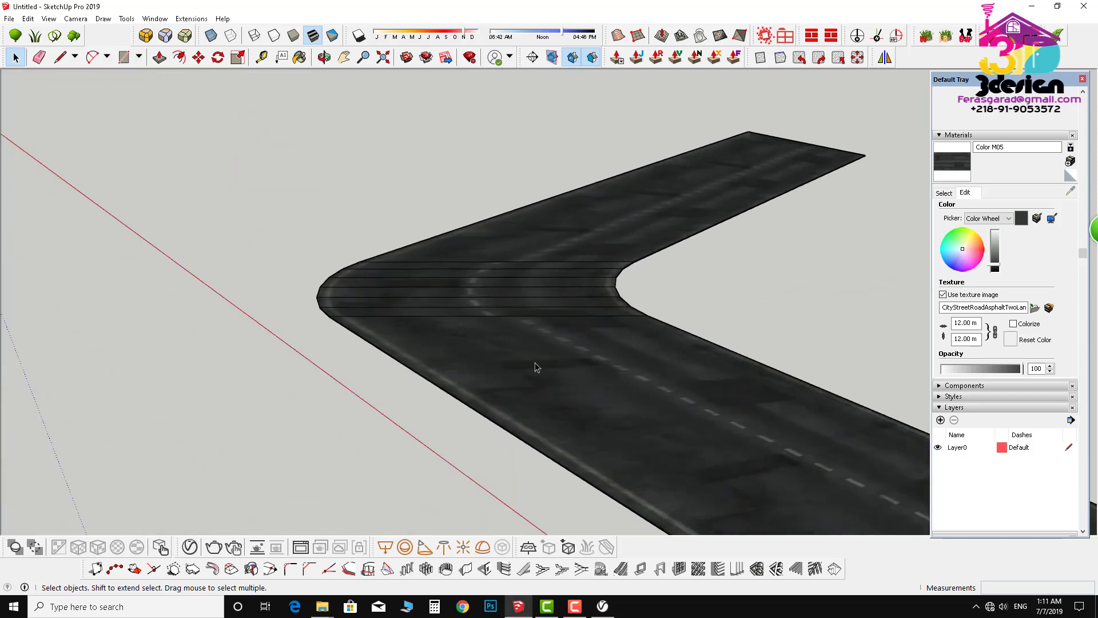
middle_drag(535, 368, 304, 404)
scroll(305, 404, down, 3)
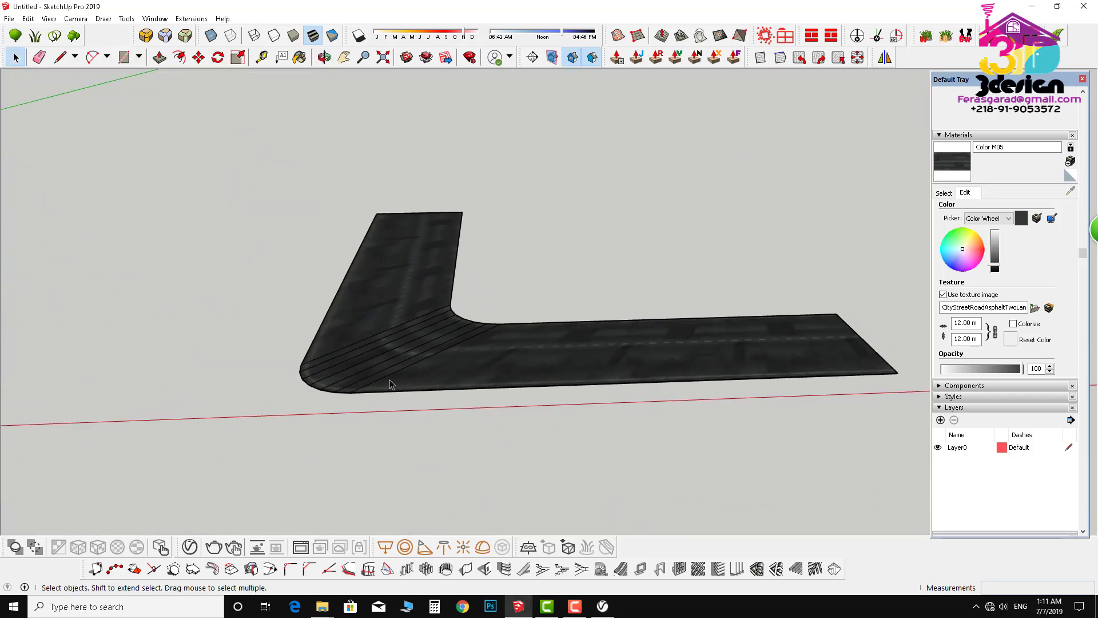
scroll(349, 375, up, 3)
middle_drag(349, 374, 328, 401)
scroll(535, 360, down, 2)
scroll(544, 363, up, 2)
scroll(328, 401, up, 2)
scroll(615, 387, down, 1)
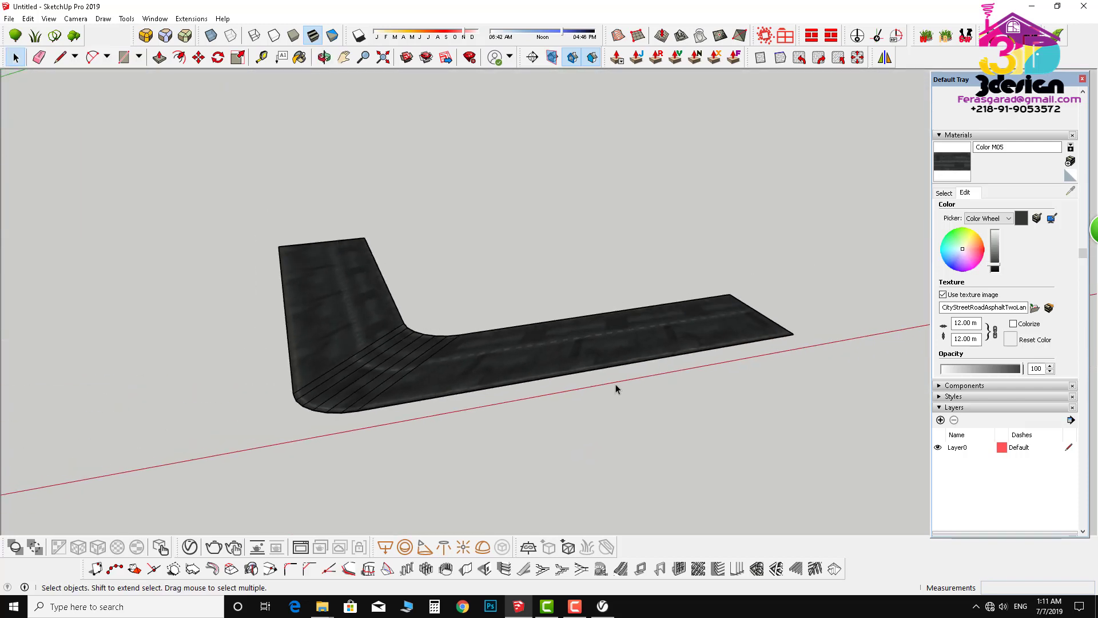
scroll(509, 374, down, 2)
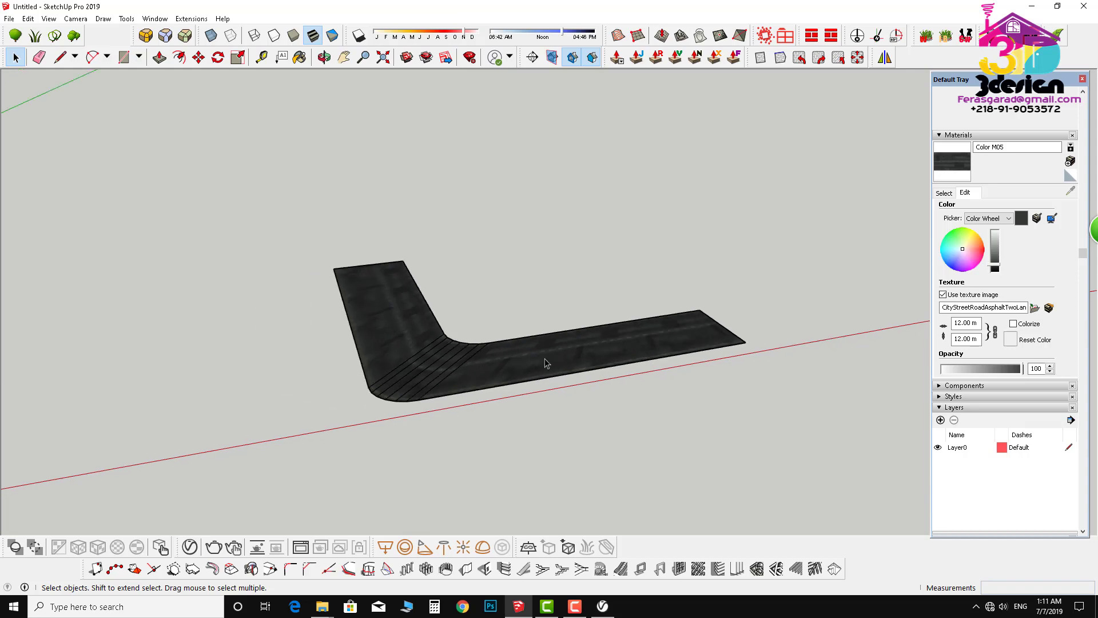
scroll(441, 334, up, 3)
middle_drag(430, 428, 481, 374)
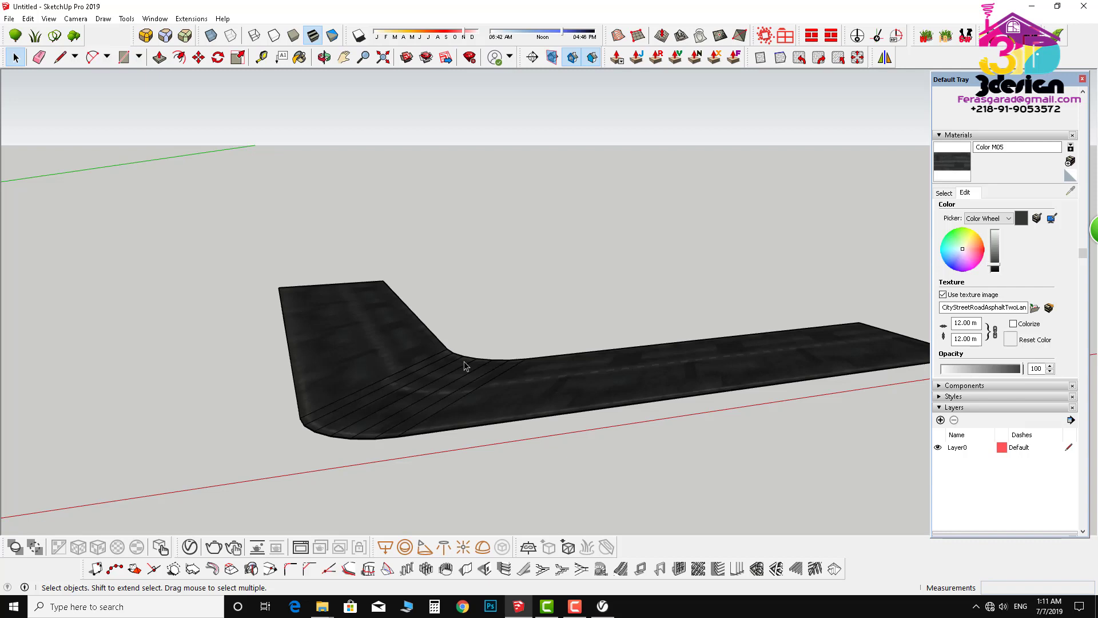
scroll(452, 349, down, 2)
scroll(294, 360, up, 3)
scroll(290, 362, down, 3)
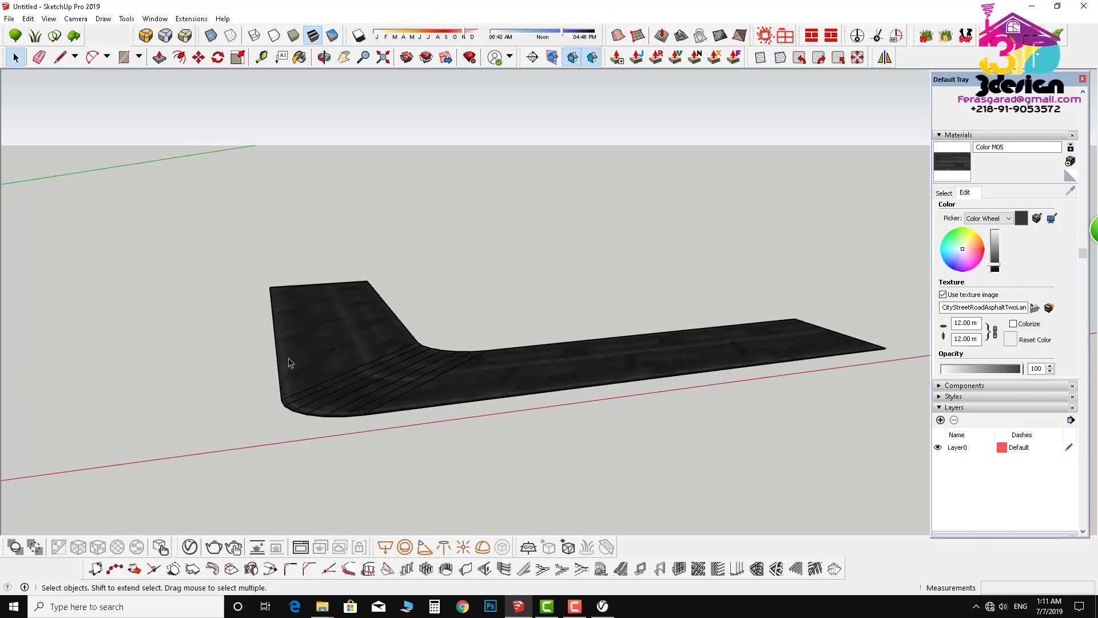
scroll(519, 413, up, 2)
scroll(549, 404, down, 2)
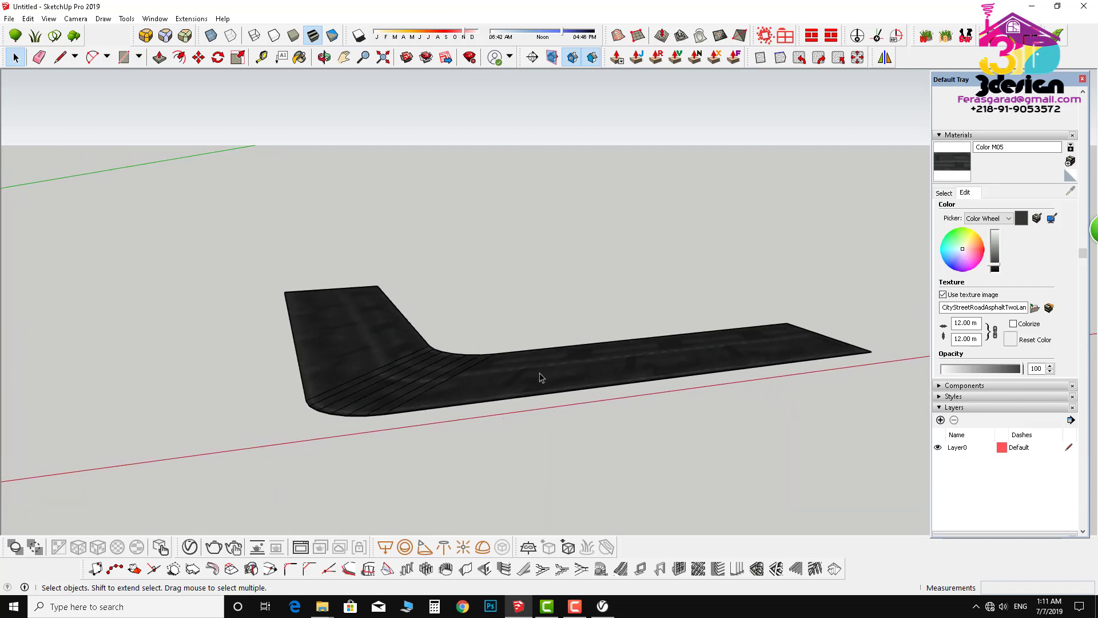
scroll(549, 407, down, 1)
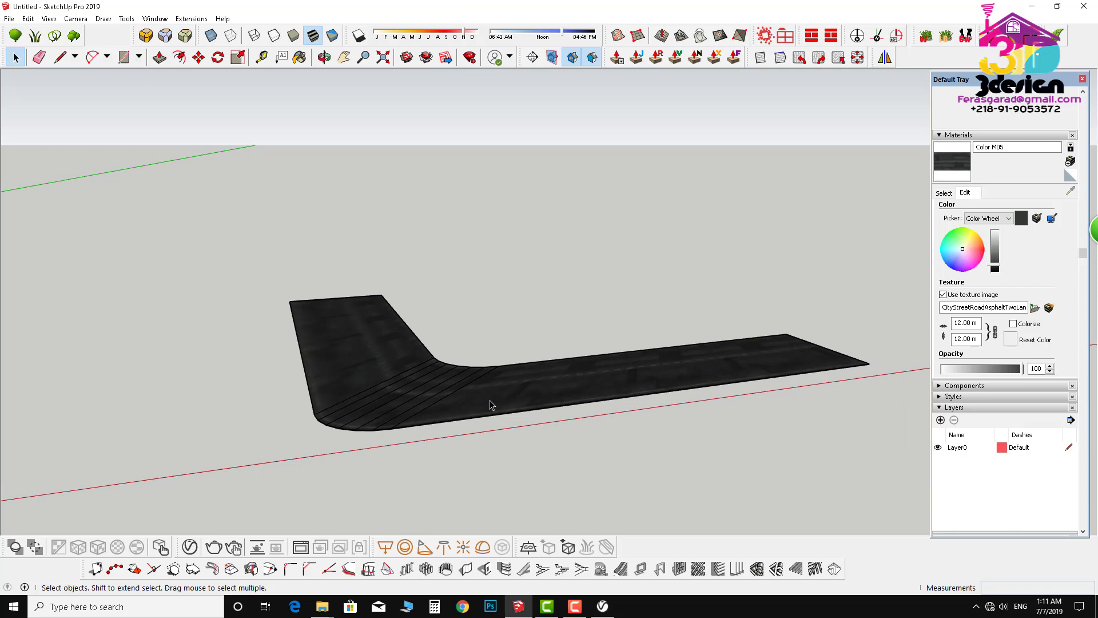
scroll(395, 352, down, 1)
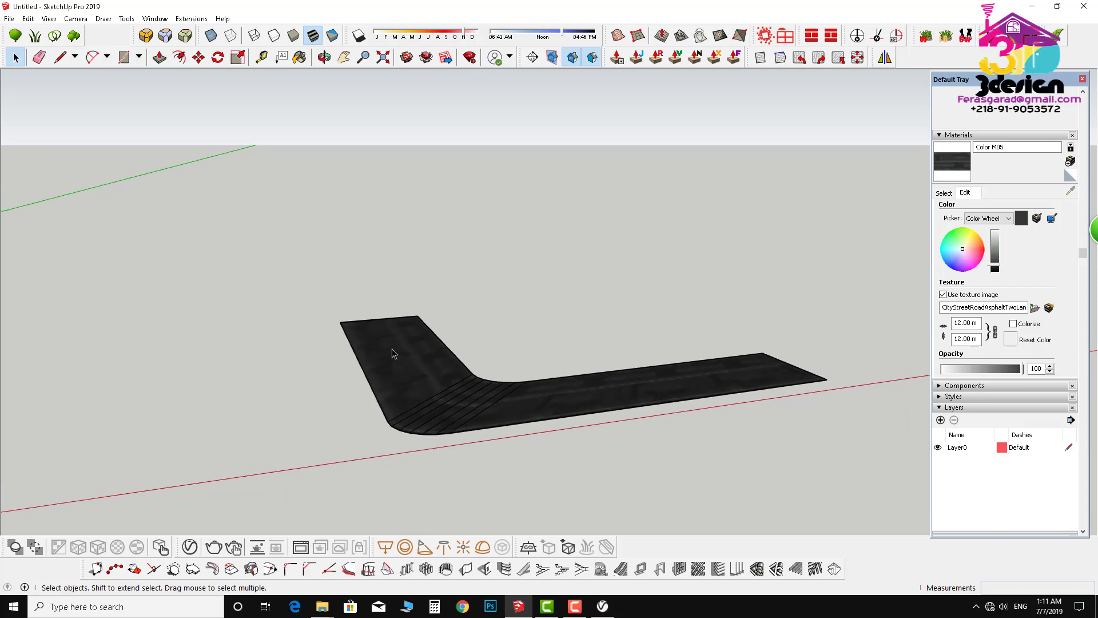
scroll(349, 326, up, 3)
scroll(472, 421, down, 3)
scroll(653, 398, down, 1)
scroll(540, 410, up, 1)
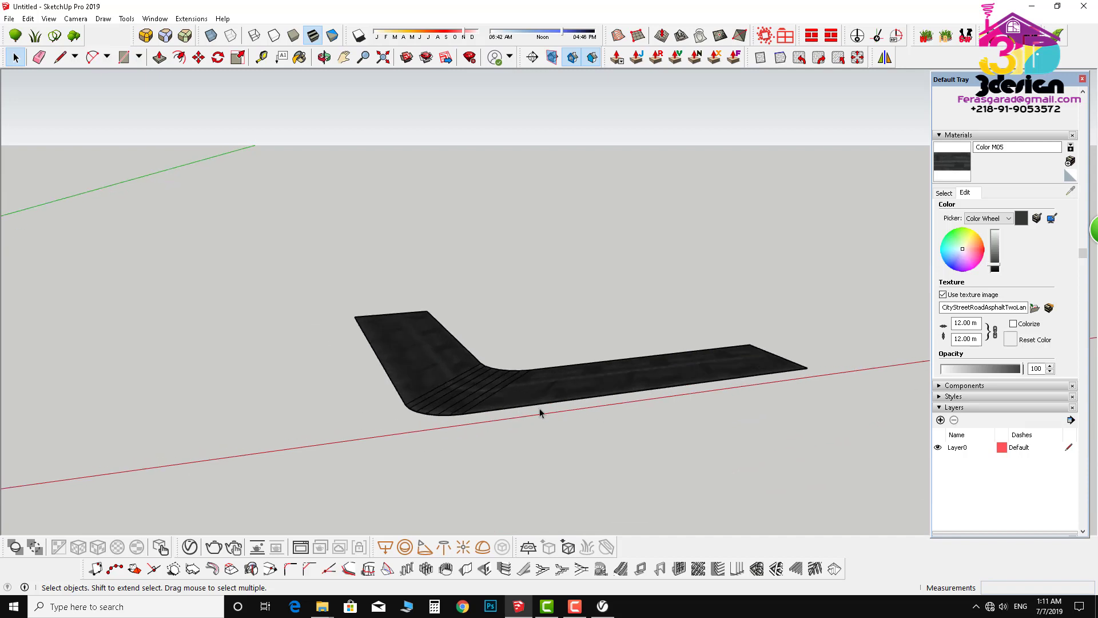
middle_drag(539, 409, 395, 452)
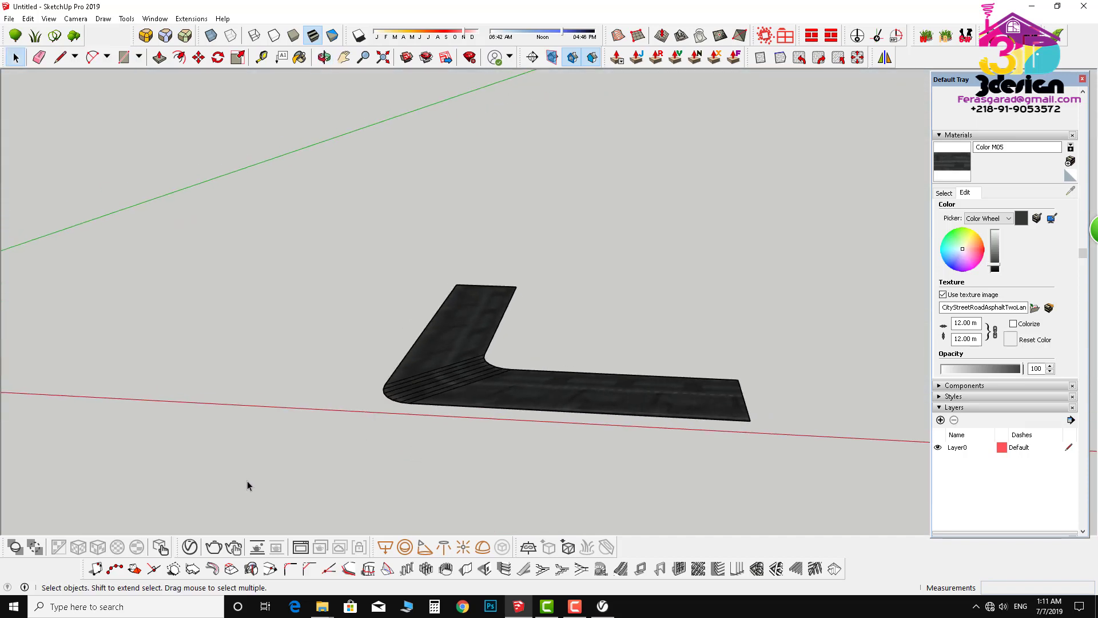
scroll(477, 392, down, 1)
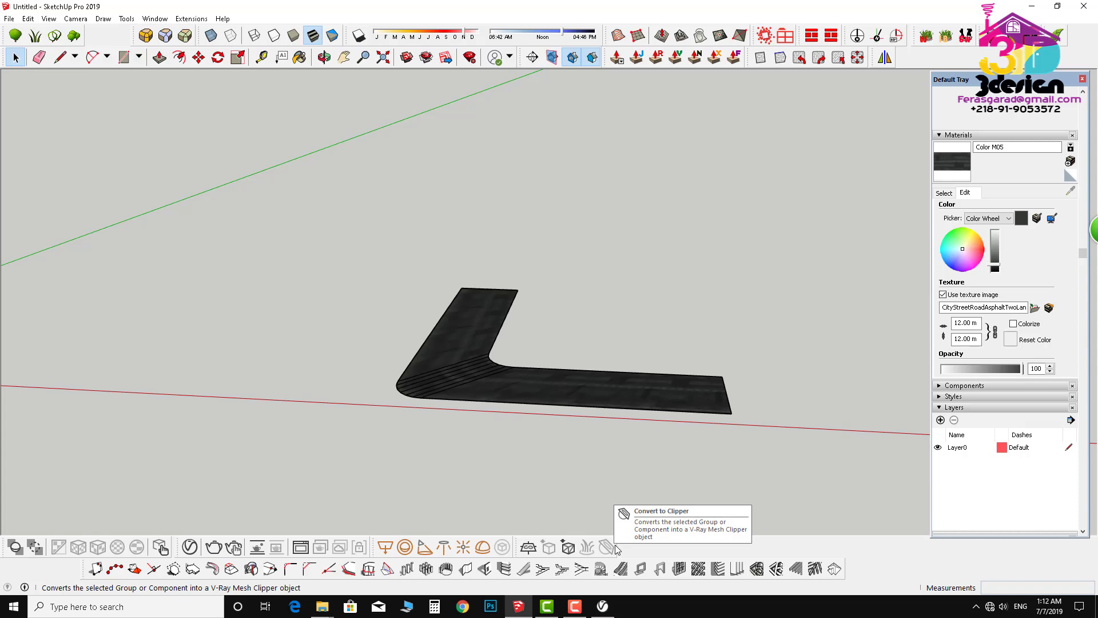
click(547, 608)
click(575, 606)
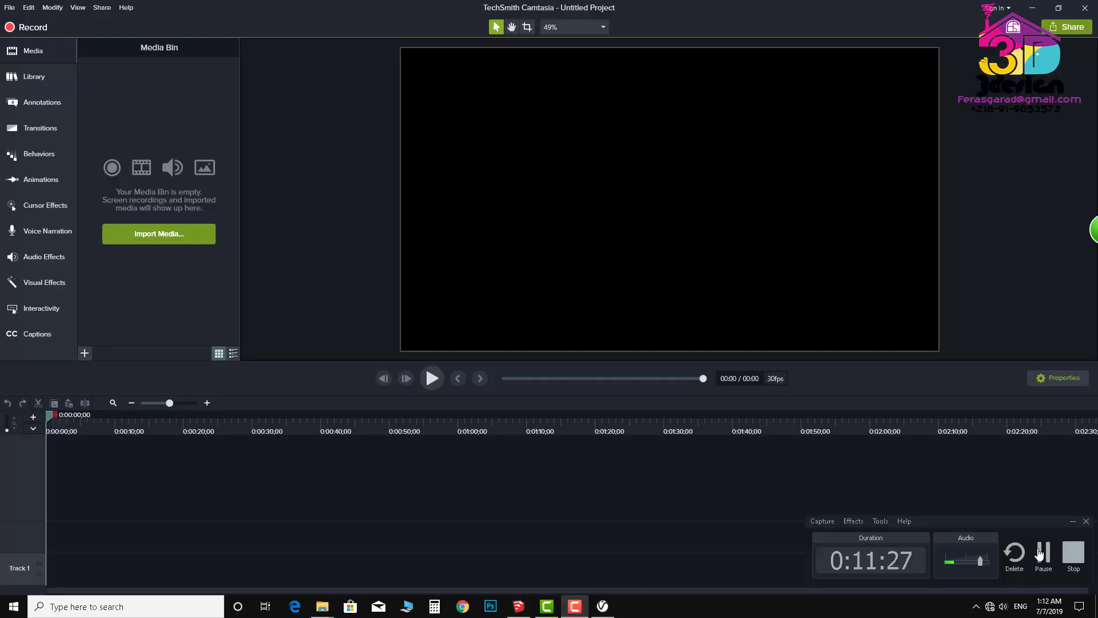